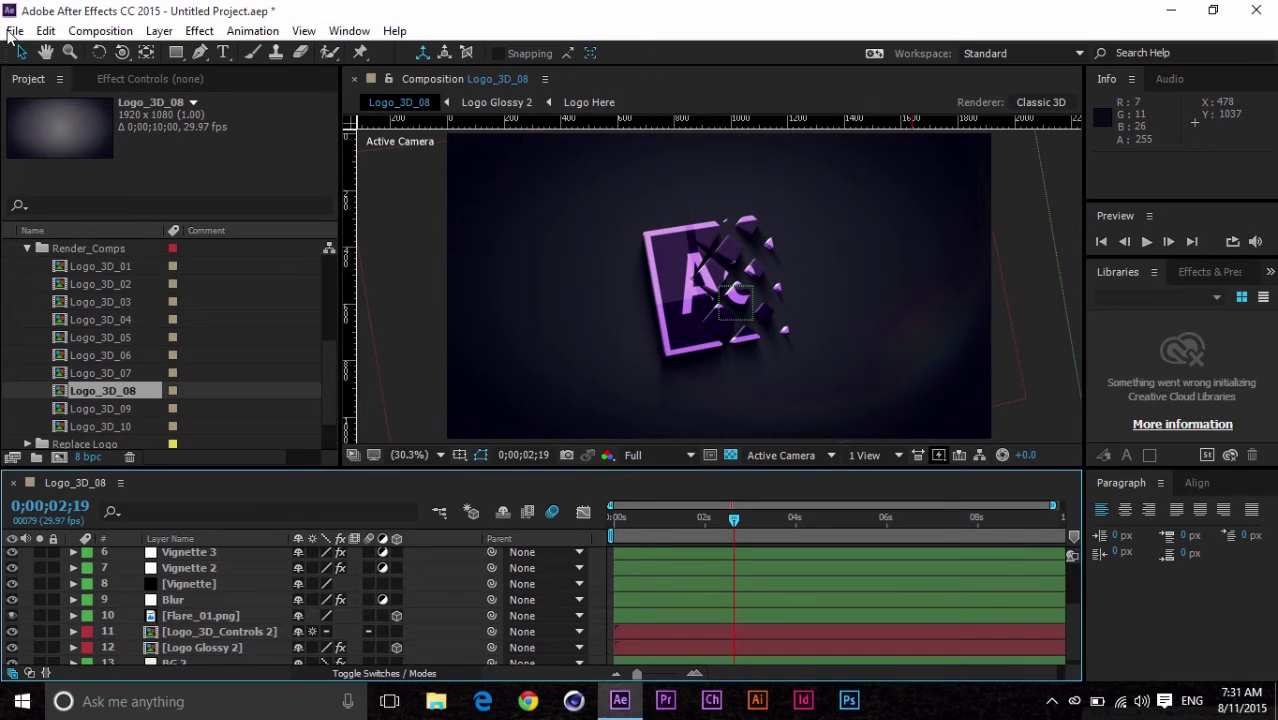
# Start a new empty project in place of the open logo project.
pyautogui.click(15, 30)
pyautogui.moveTo(44, 31)
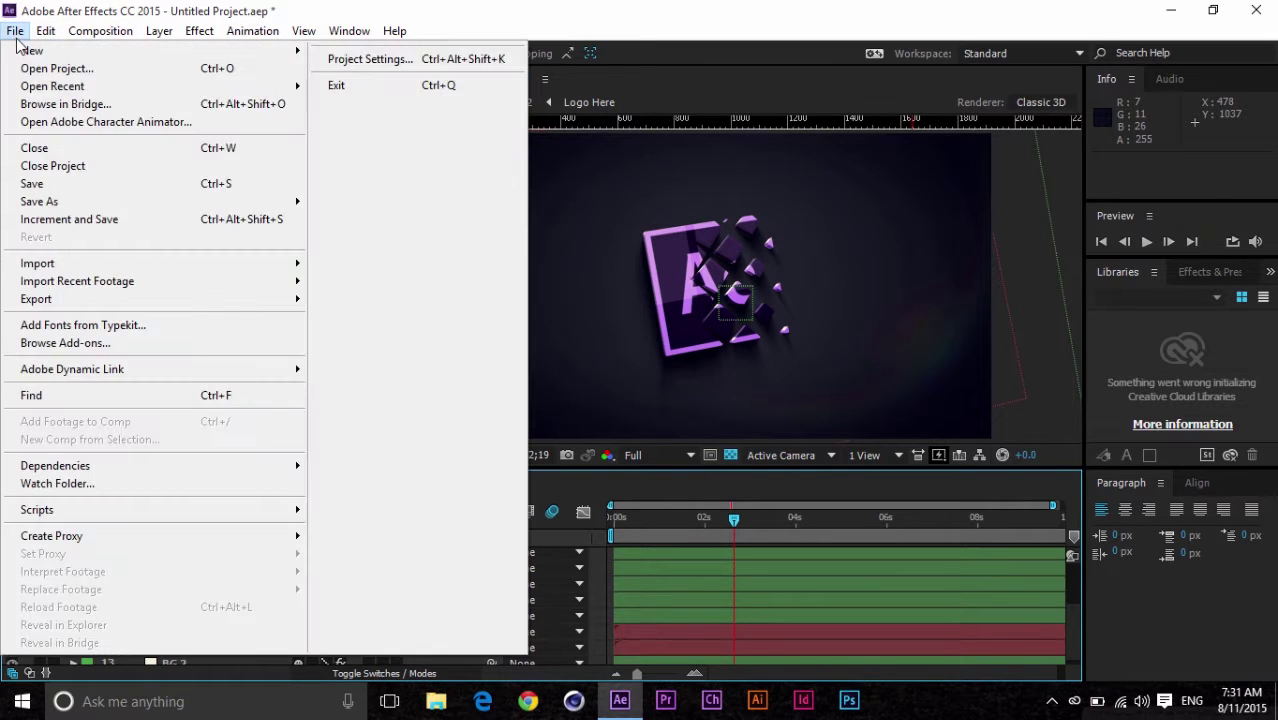
pyautogui.click(549, 51)
pyautogui.click(670, 376)
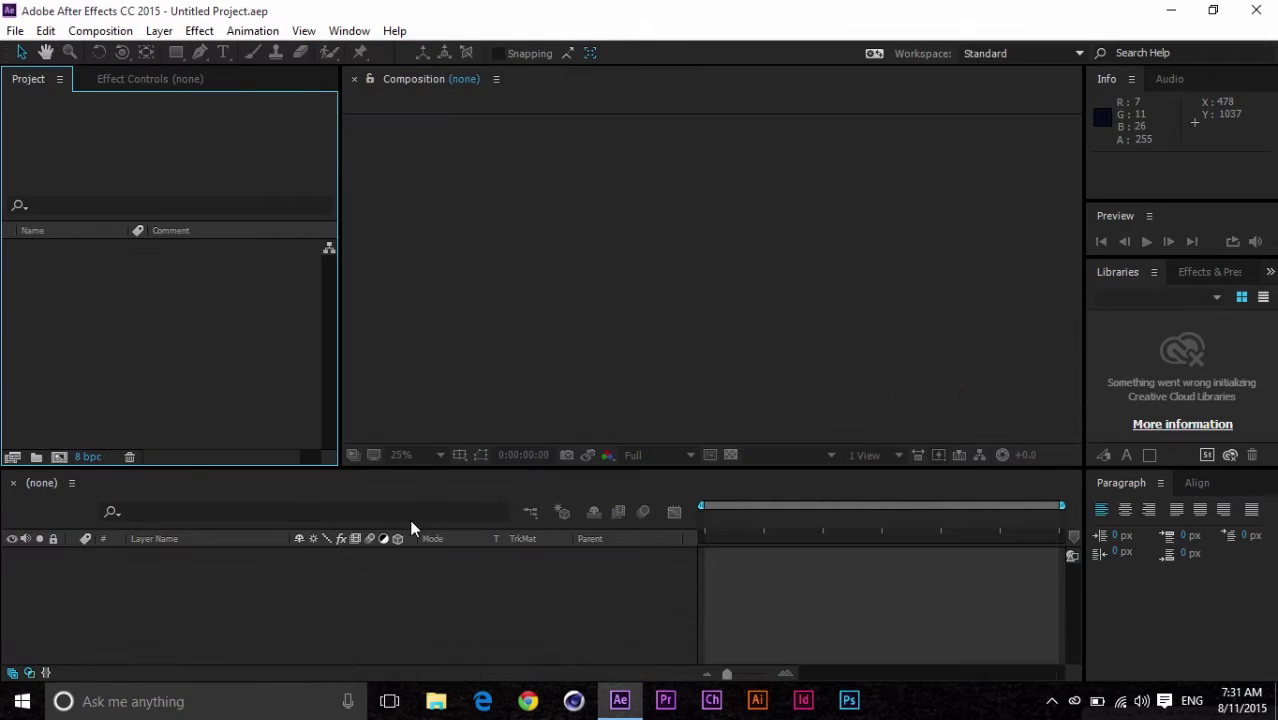
# Create a composition named Comp 1 with the HDTV 1080 29.97 preset and a duration of 0;00;30;00.
pyautogui.click(58, 459)
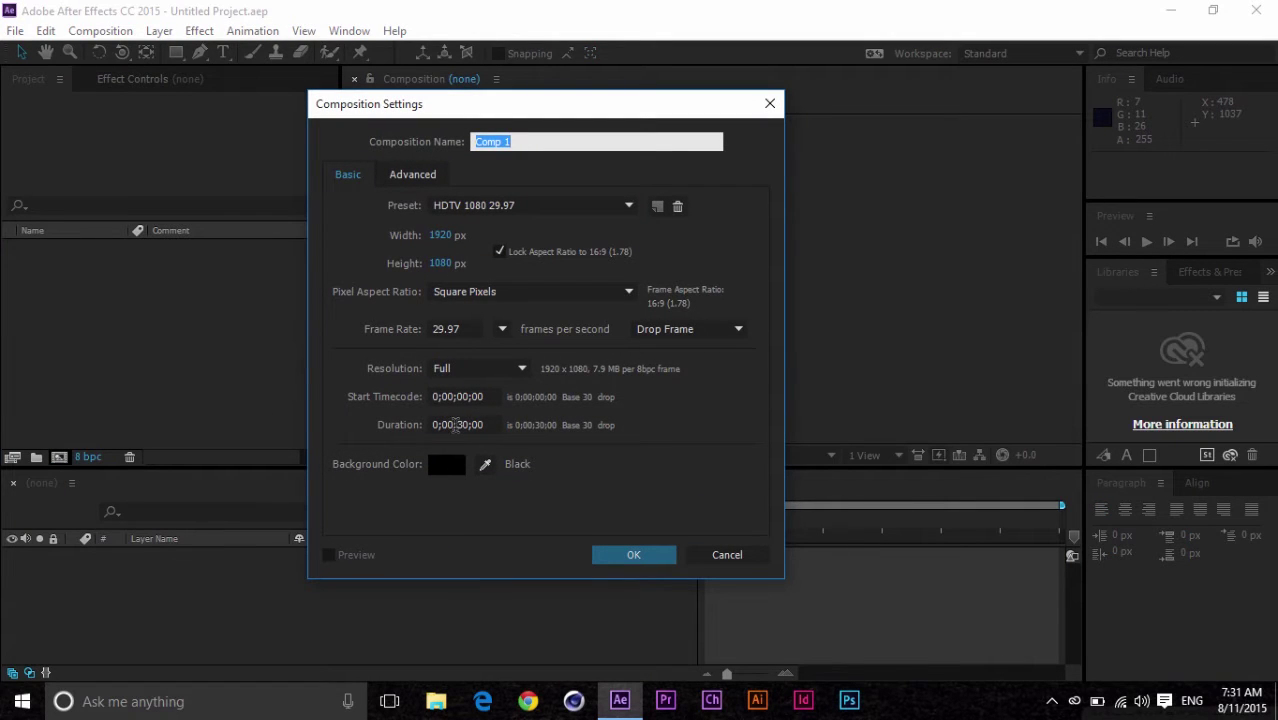
pyautogui.click(459, 425)
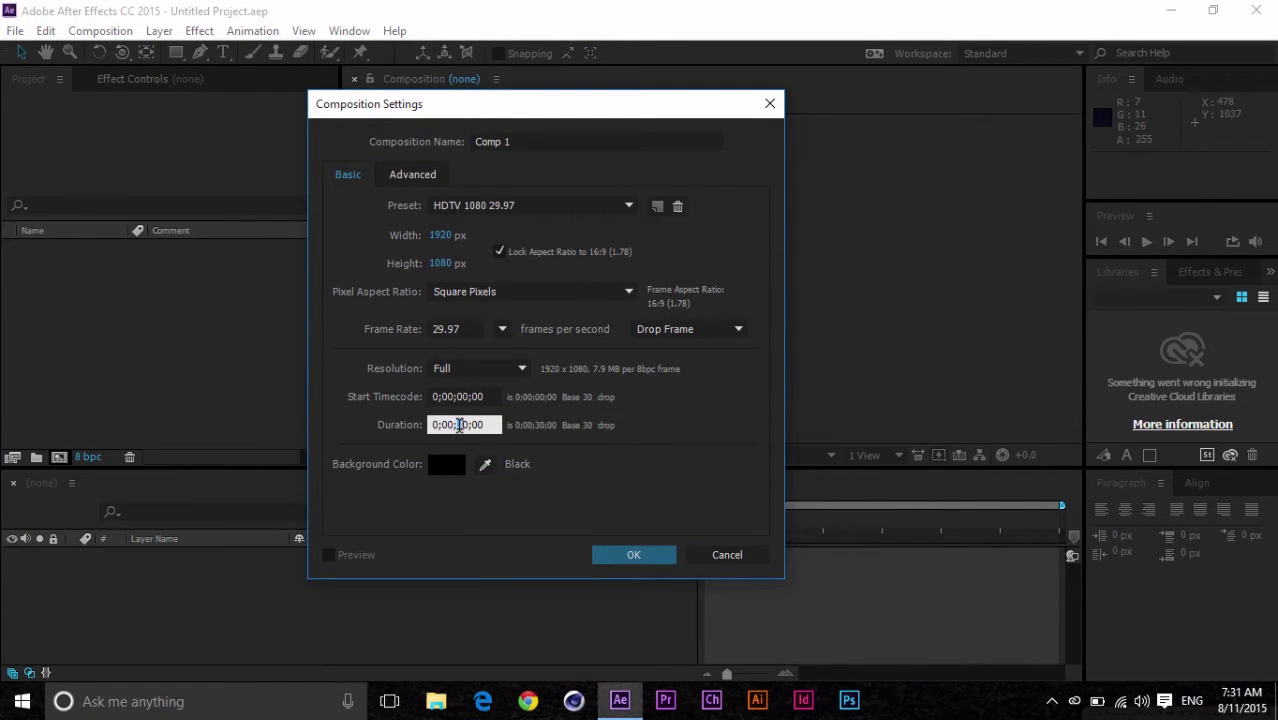
pyautogui.click(631, 558)
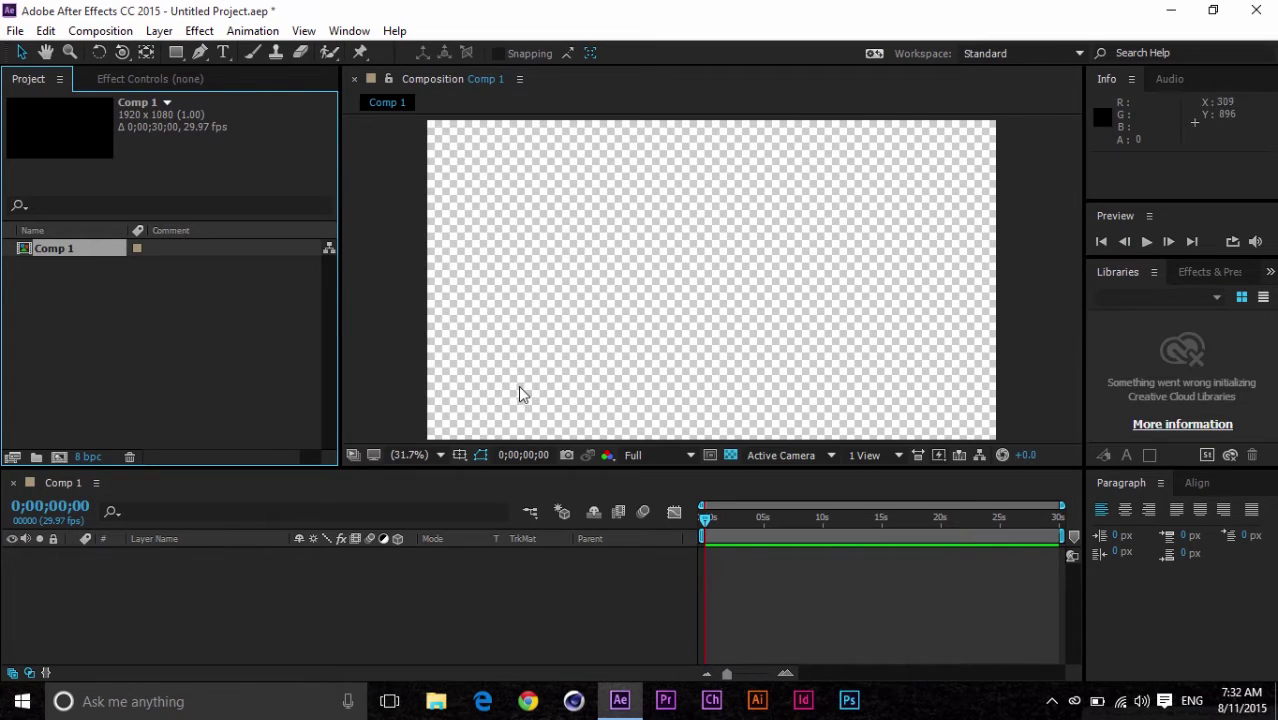
# Add a new solid layer to Comp 1 in a medium gray-red color of about RGB 175, 88, 65.
pyautogui.rightClick(306, 572)
pyautogui.moveTo(359, 399)
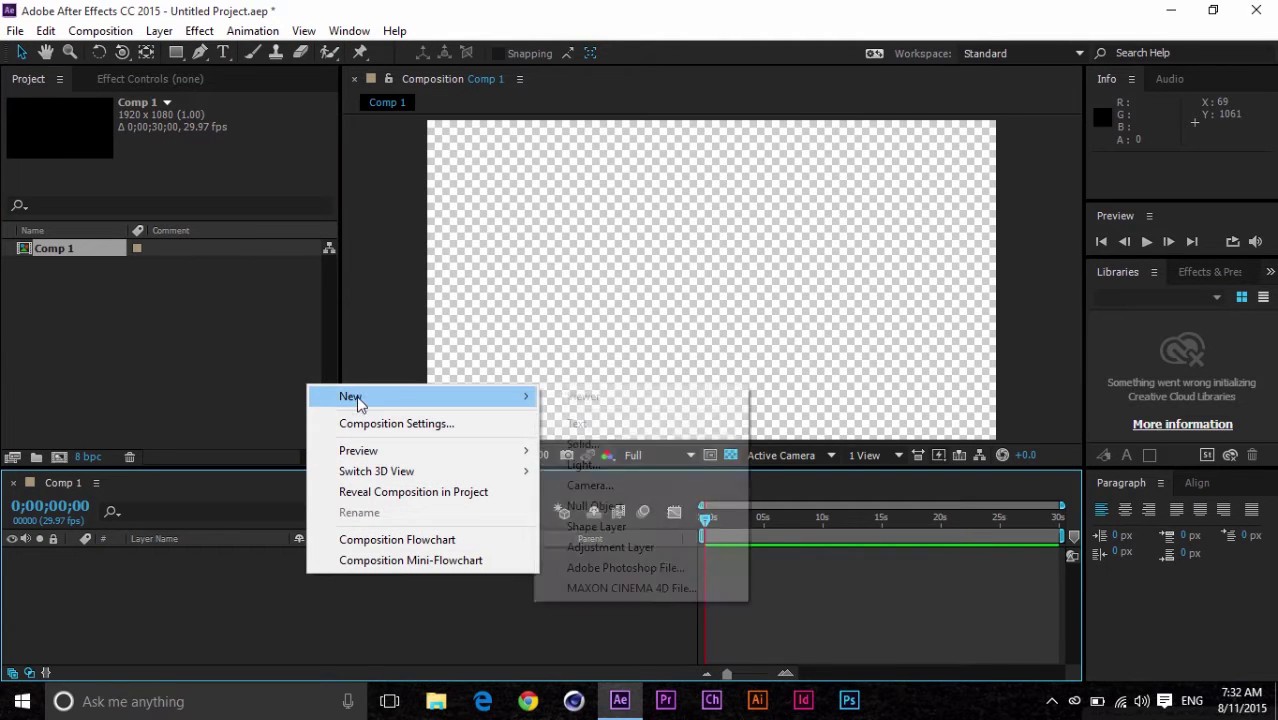
pyautogui.click(647, 444)
pyautogui.click(645, 461)
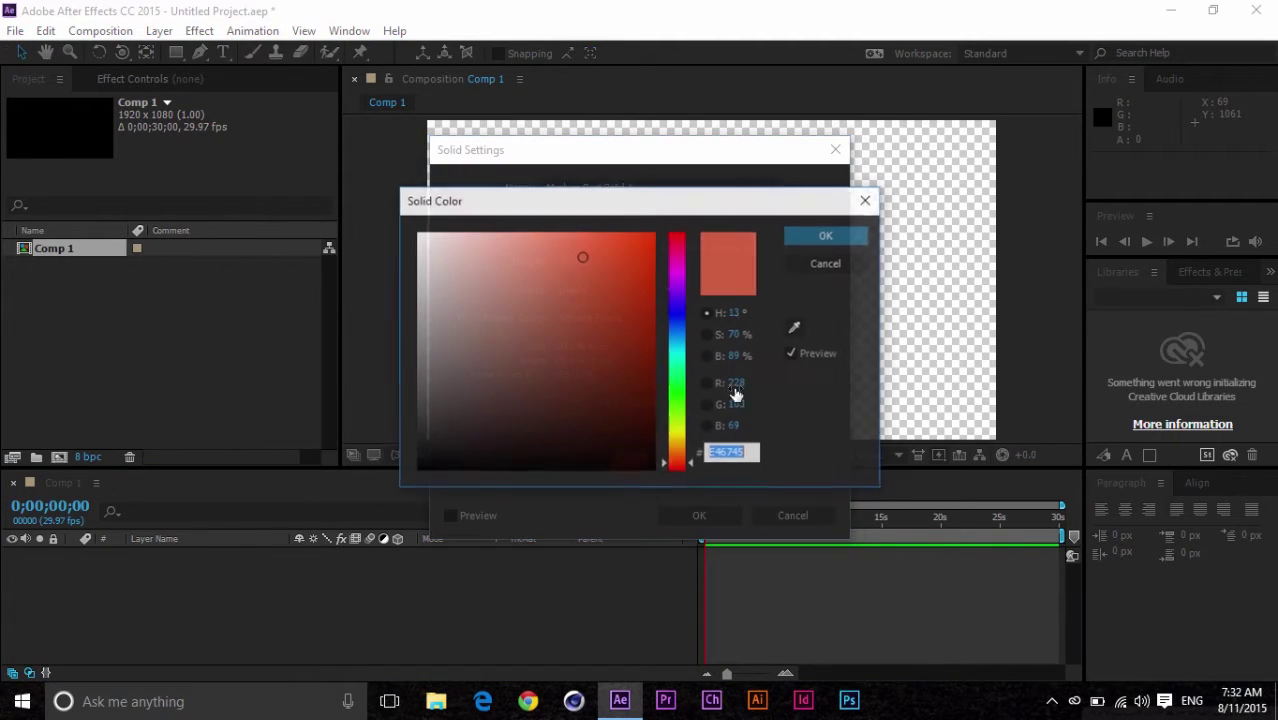
pyautogui.click(487, 244)
pyautogui.moveTo(487, 244)
pyautogui.mouseDown()
pyautogui.moveTo(578, 272)
pyautogui.moveTo(642, 257)
pyautogui.moveTo(565, 306)
pyautogui.mouseUp()
pyautogui.click(827, 237)
pyautogui.click(699, 515)
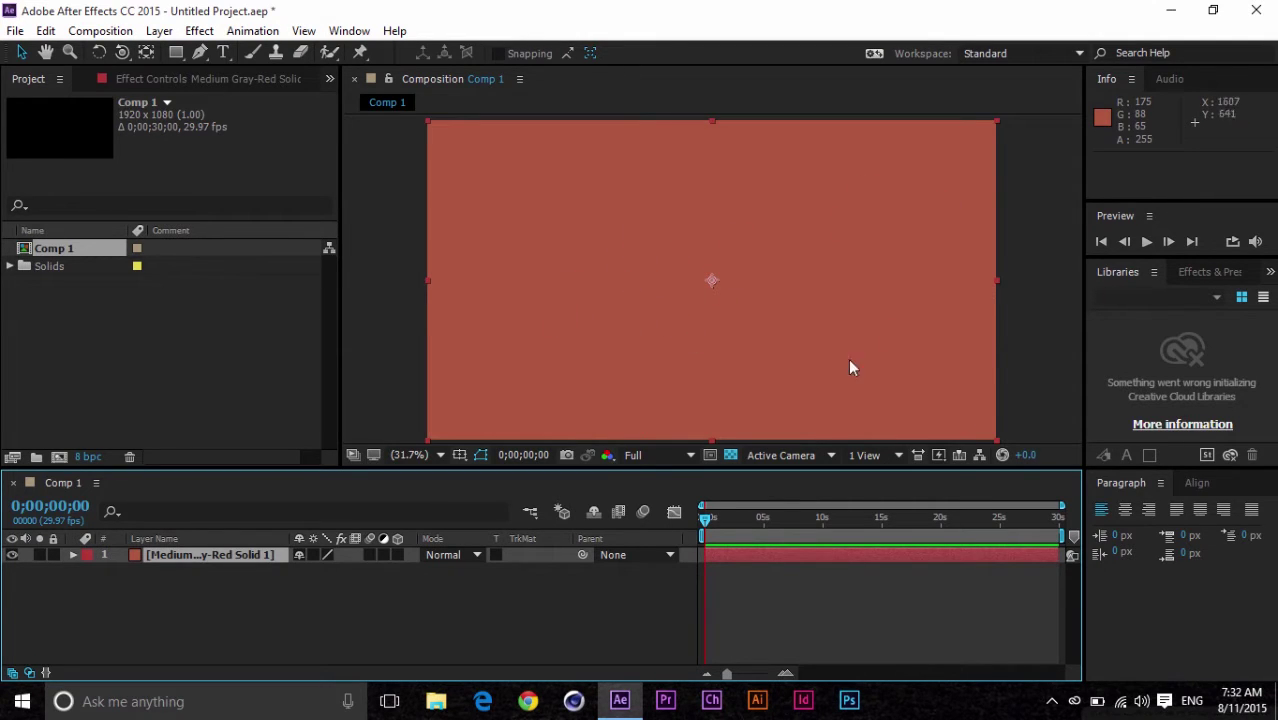
# Find the Gradient Ramp effect by searching for "ramp" and apply it to the solid layer.
pyautogui.click(1197, 272)
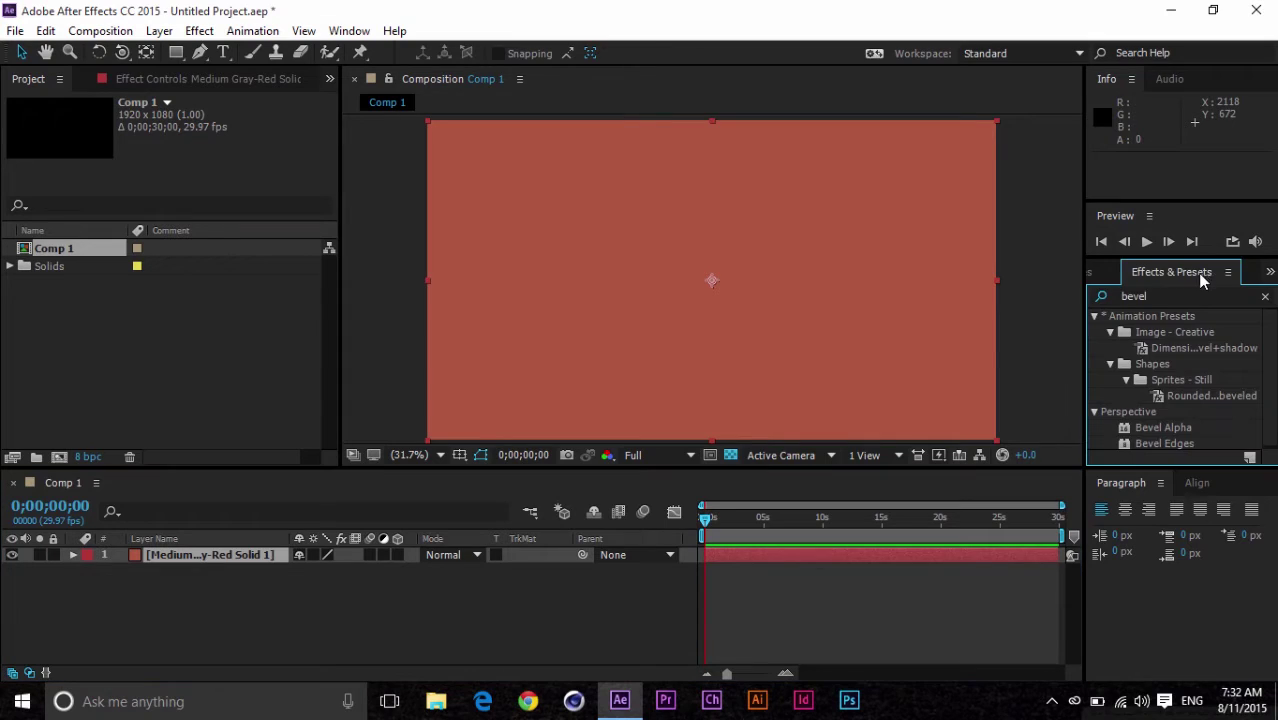
pyautogui.click(1173, 295)
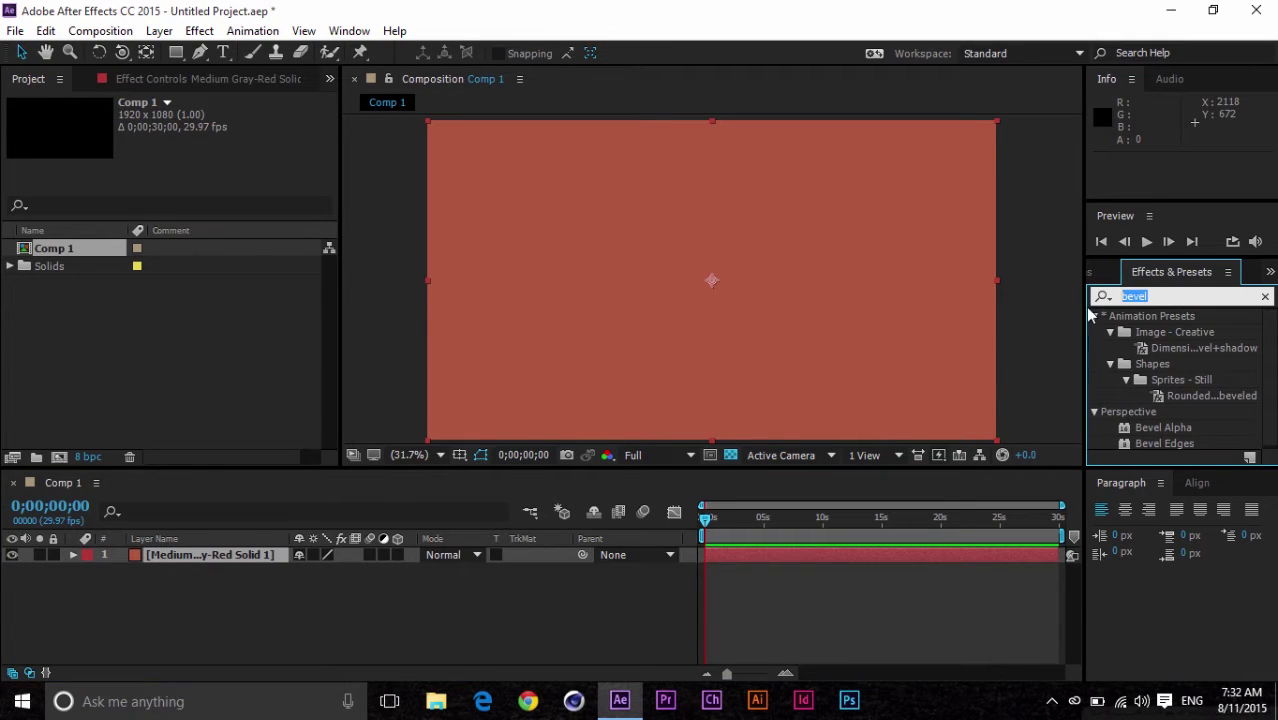
pyautogui.write('ramp')
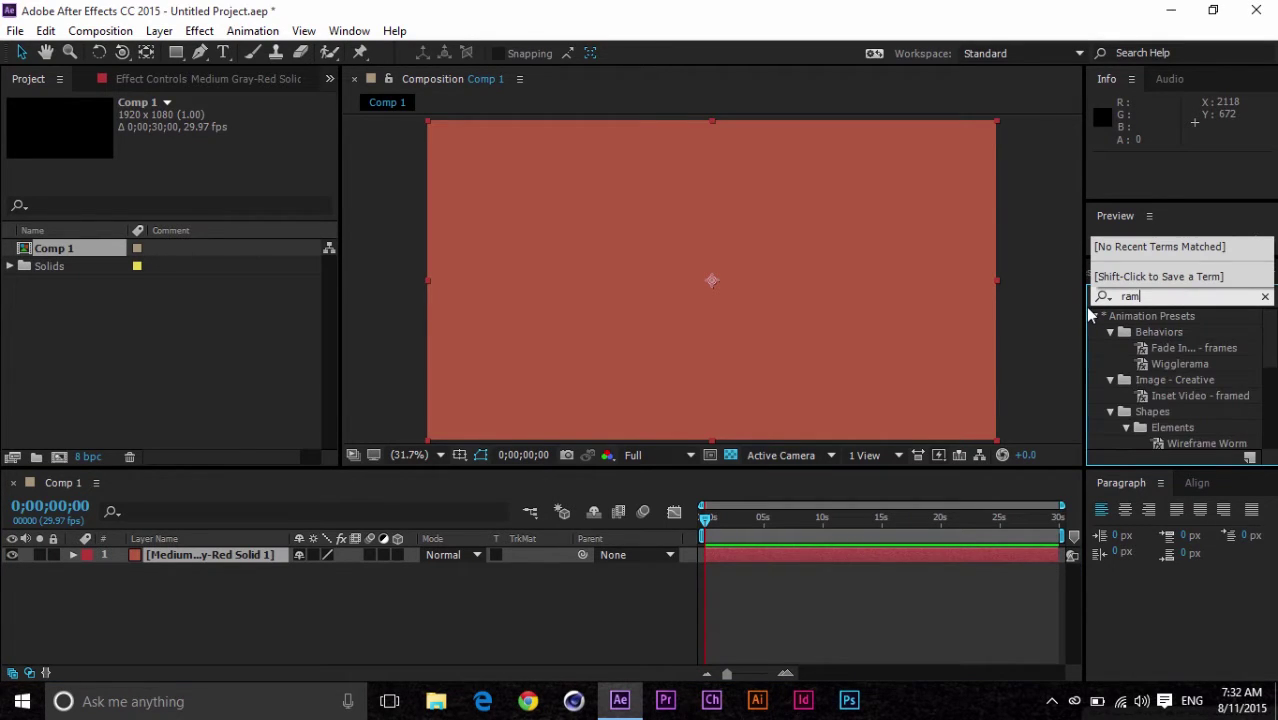
pyautogui.click(1147, 332)
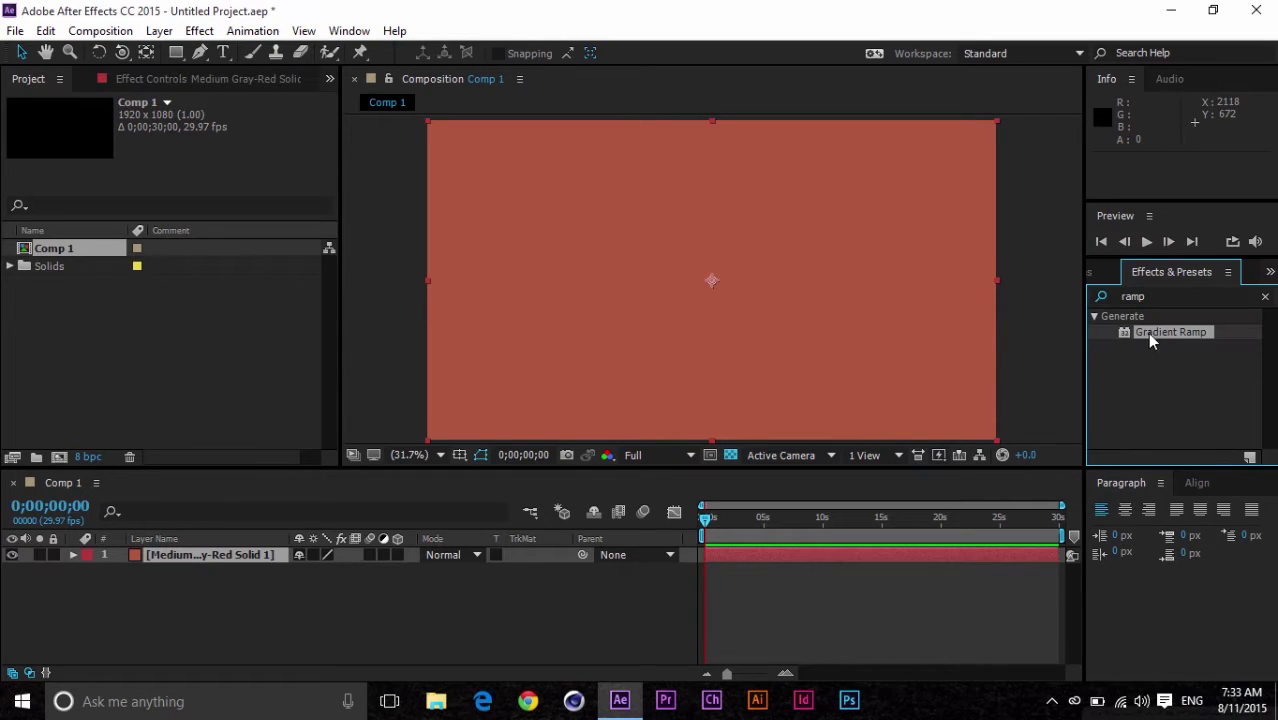
pyautogui.moveTo(1172, 335); pyautogui.dragTo(223, 562)
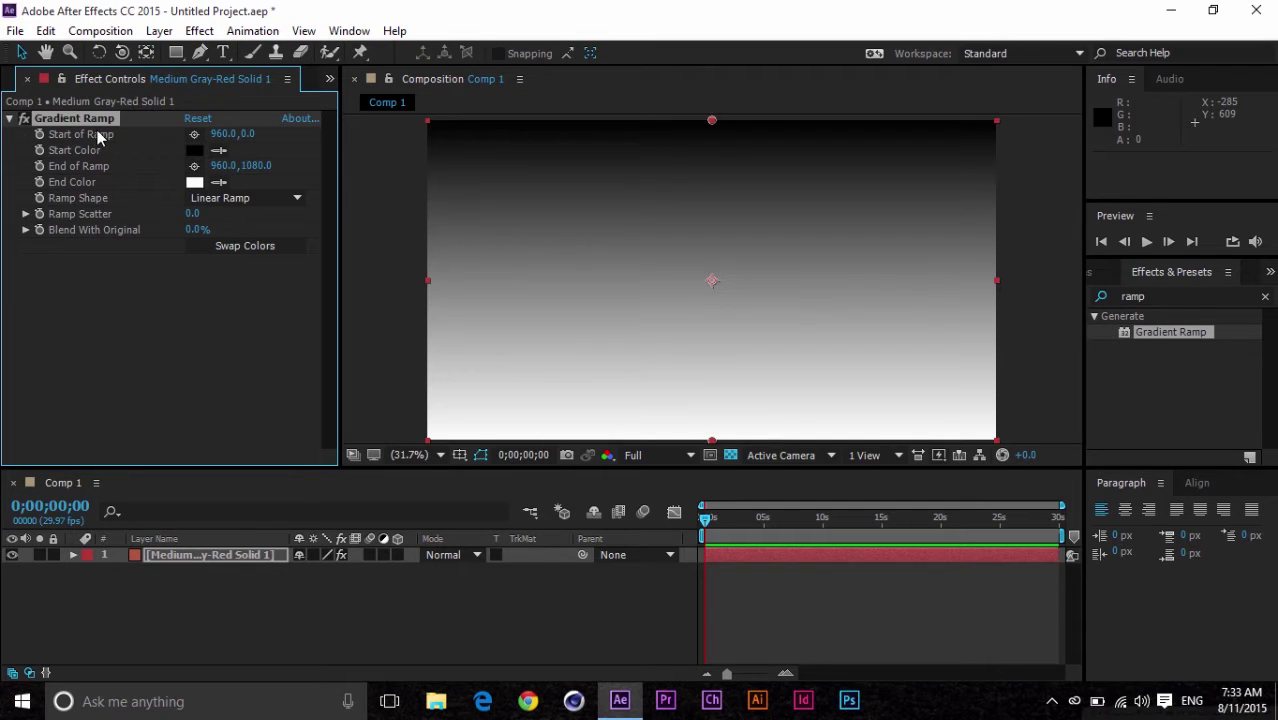
# Set the Gradient Ramp's start color to a medium gray and its end color to light gray DDDDDD.
pyautogui.click(193, 150)
pyautogui.moveTo(452, 315); pyautogui.dragTo(418, 329)
pyautogui.click(800, 240)
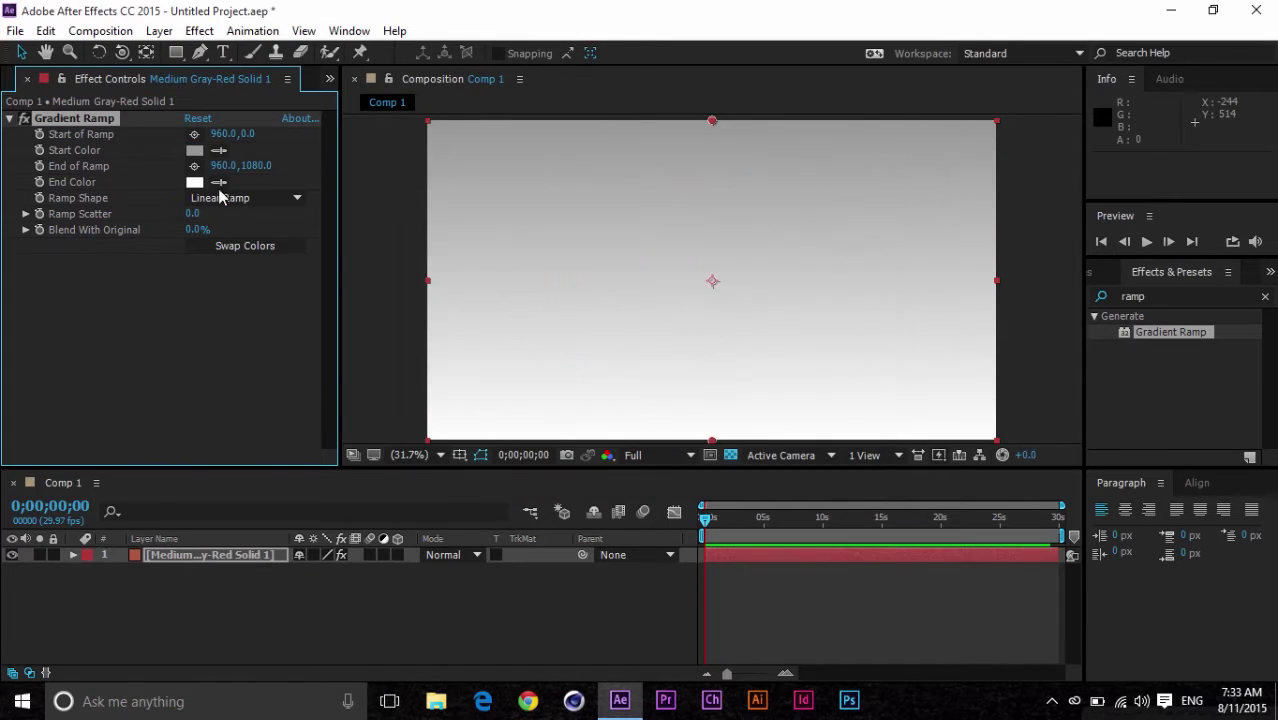
pyautogui.click(194, 182)
pyautogui.moveTo(417, 263); pyautogui.dragTo(418, 263)
pyautogui.click(826, 235)
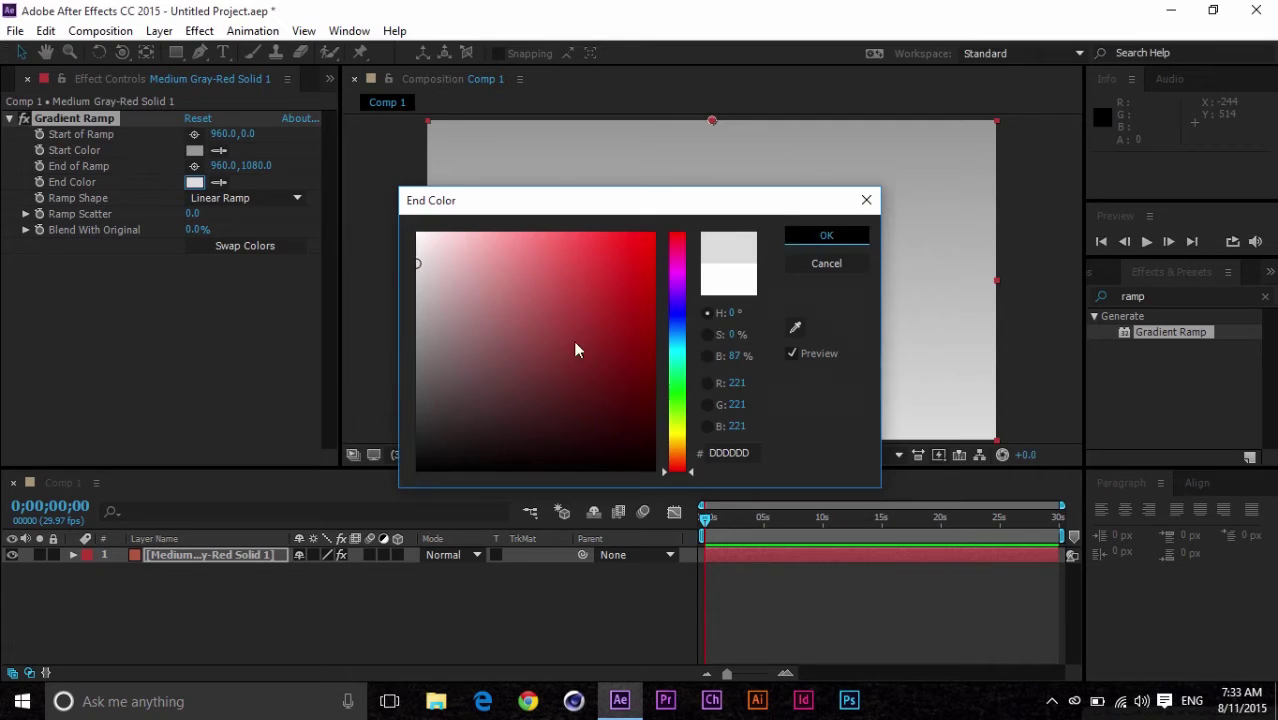
# Change the ramp shape to Radial Ramp and swap its colors so the light gray is the start color.
pyautogui.click(224, 199)
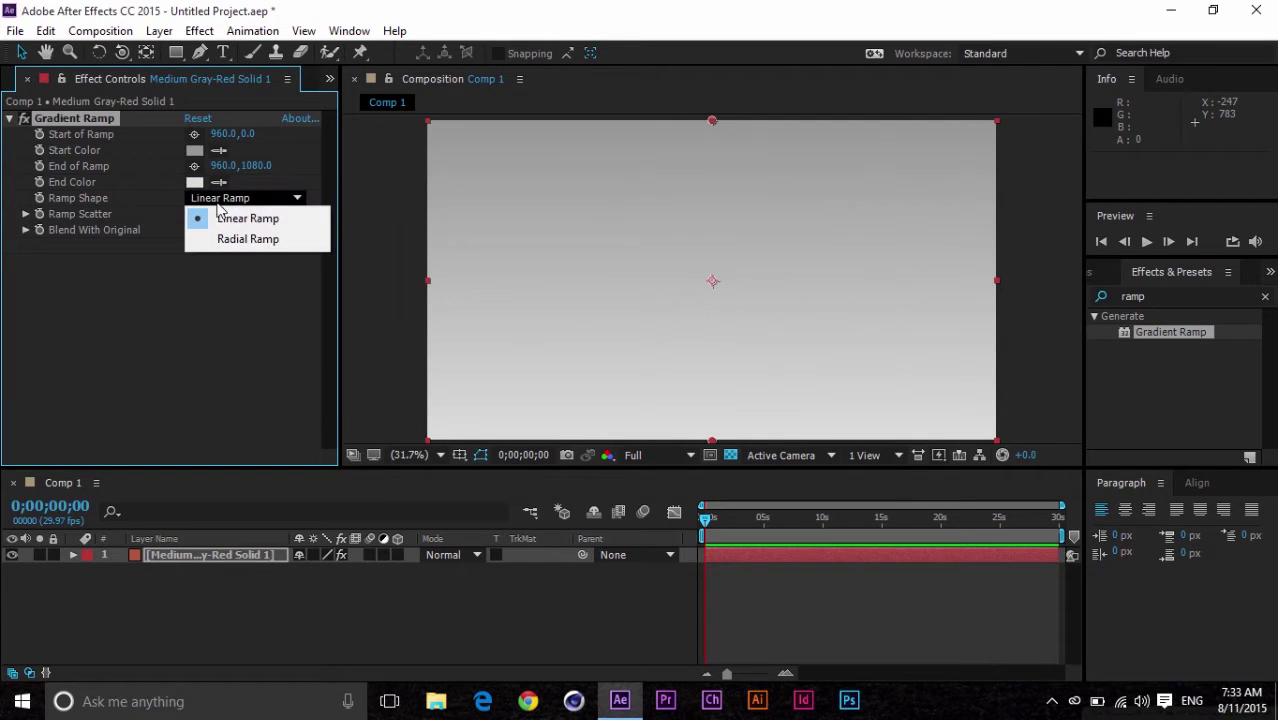
pyautogui.click(248, 239)
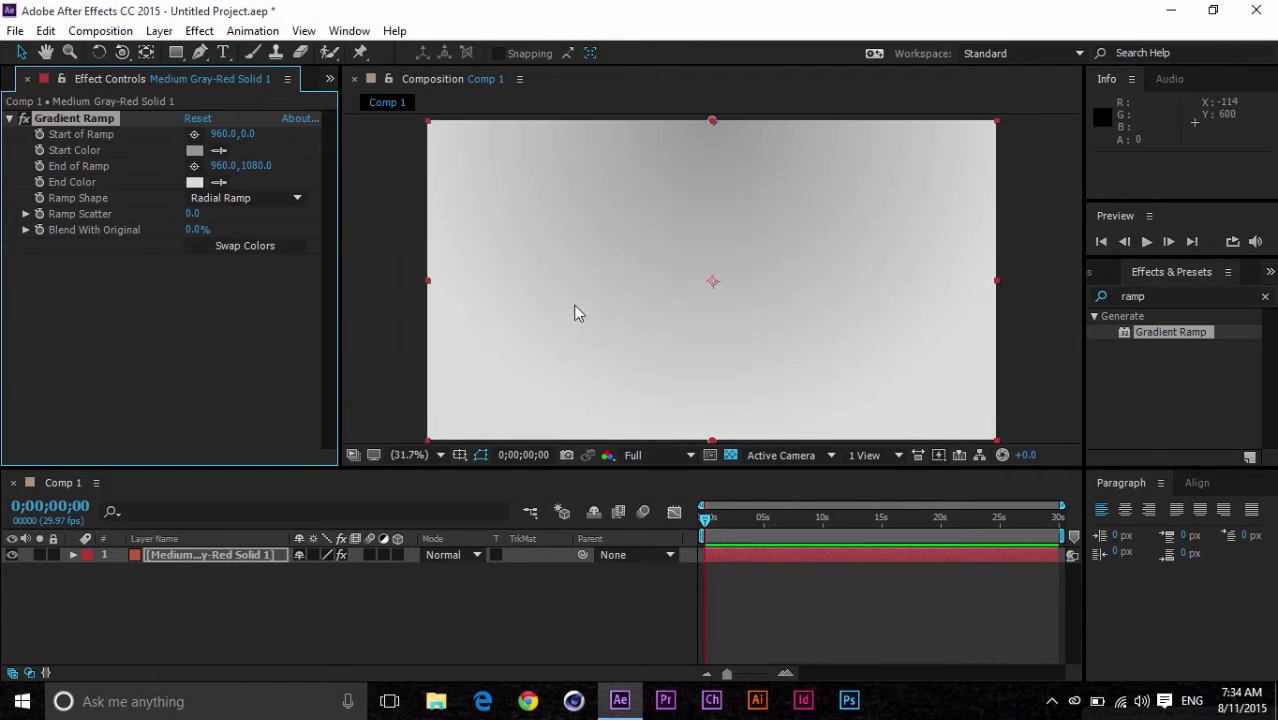
pyautogui.click(243, 248)
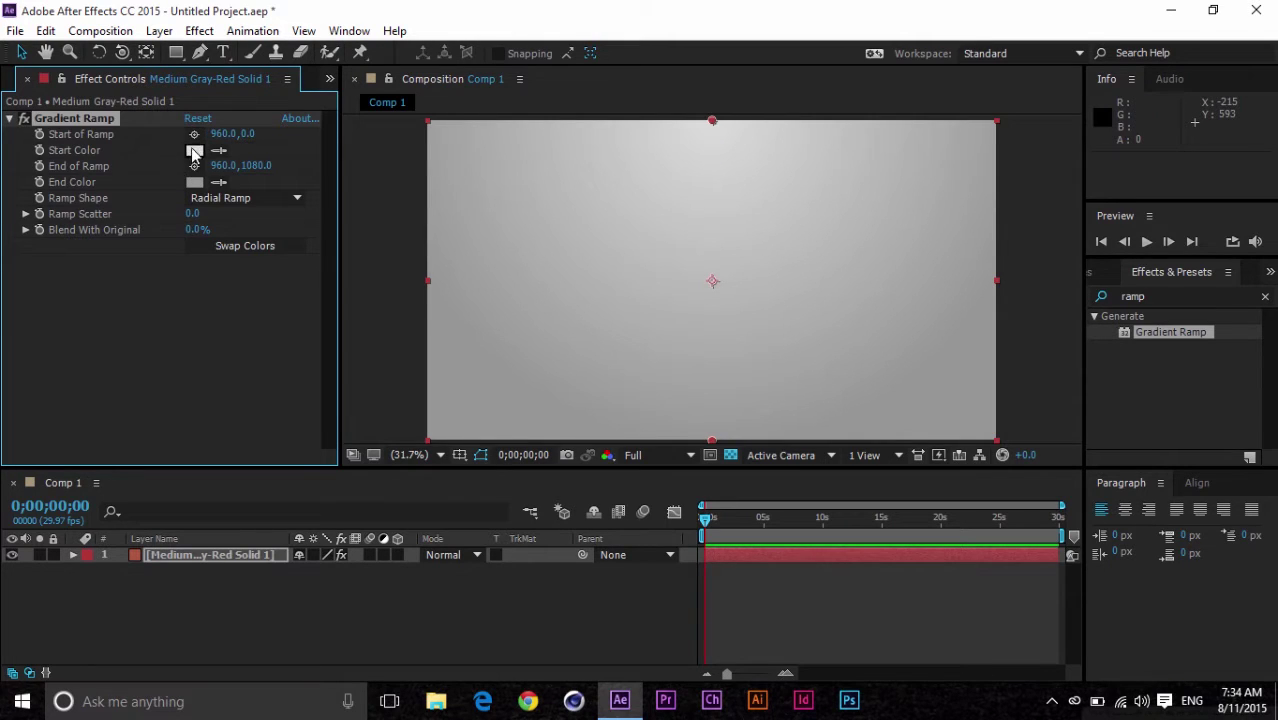
pyautogui.click(219, 246)
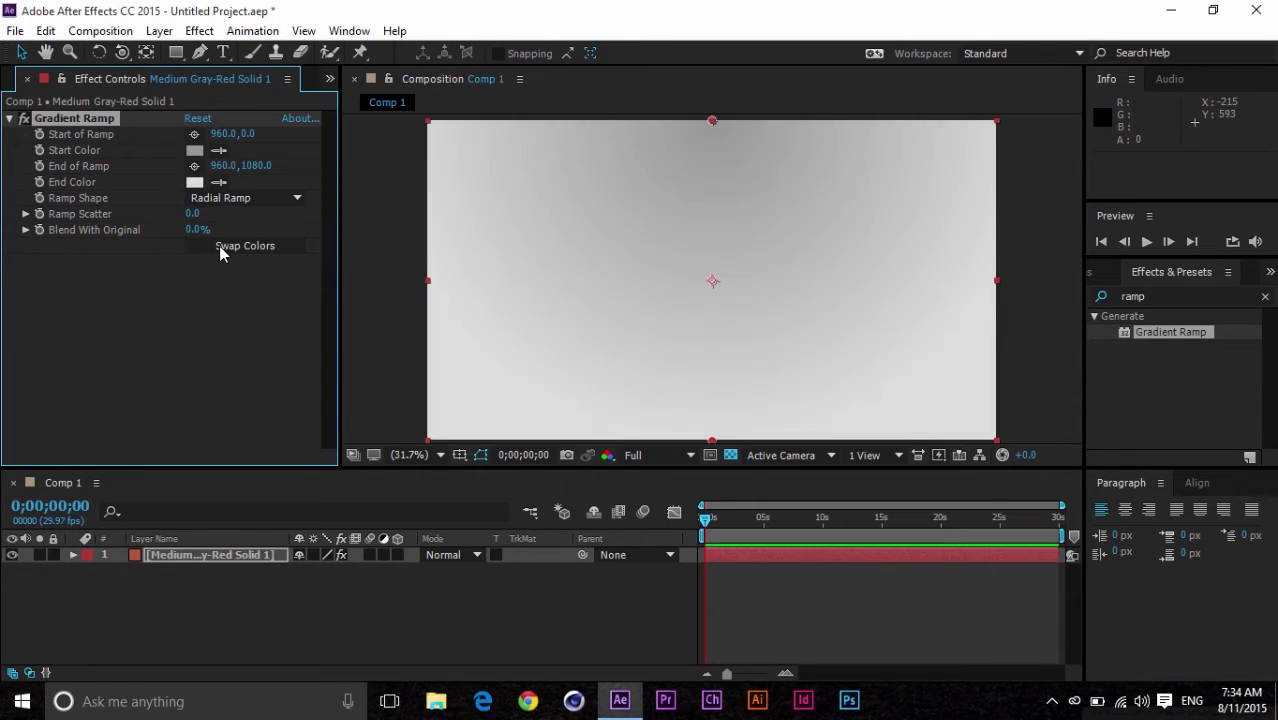
pyautogui.click(219, 246)
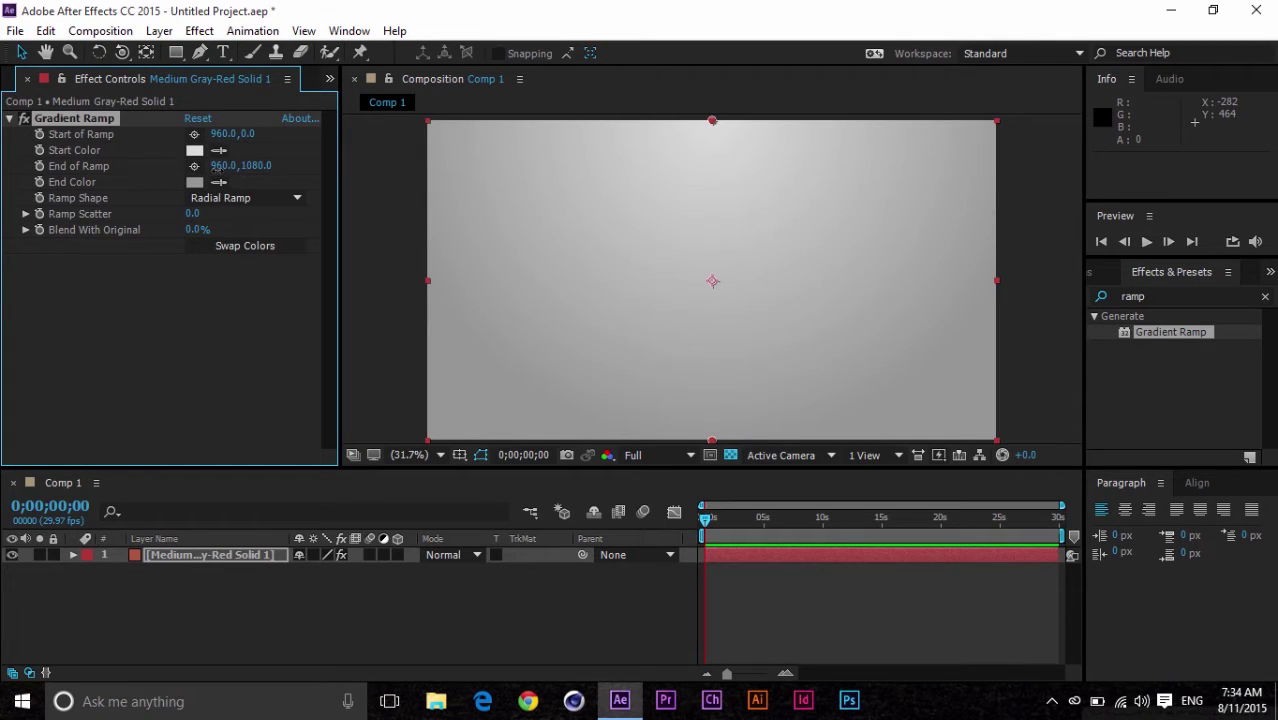
# Move the end of the ramp to about 981, 1554 below the frame and its start to about 961, -6.
pyautogui.moveTo(214, 166); pyautogui.dragTo(413, 183)
pyautogui.moveTo(771, 441); pyautogui.dragTo(717, 580)
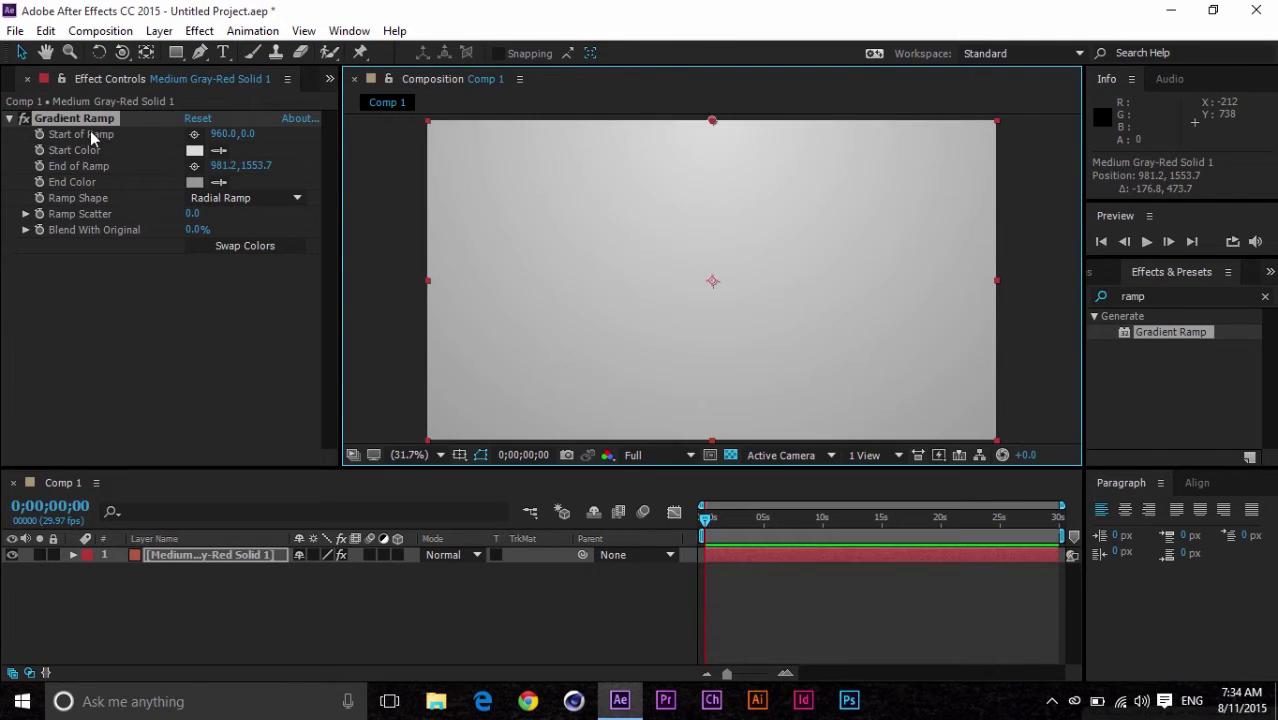
pyautogui.moveTo(214, 134); pyautogui.dragTo(247, 134)
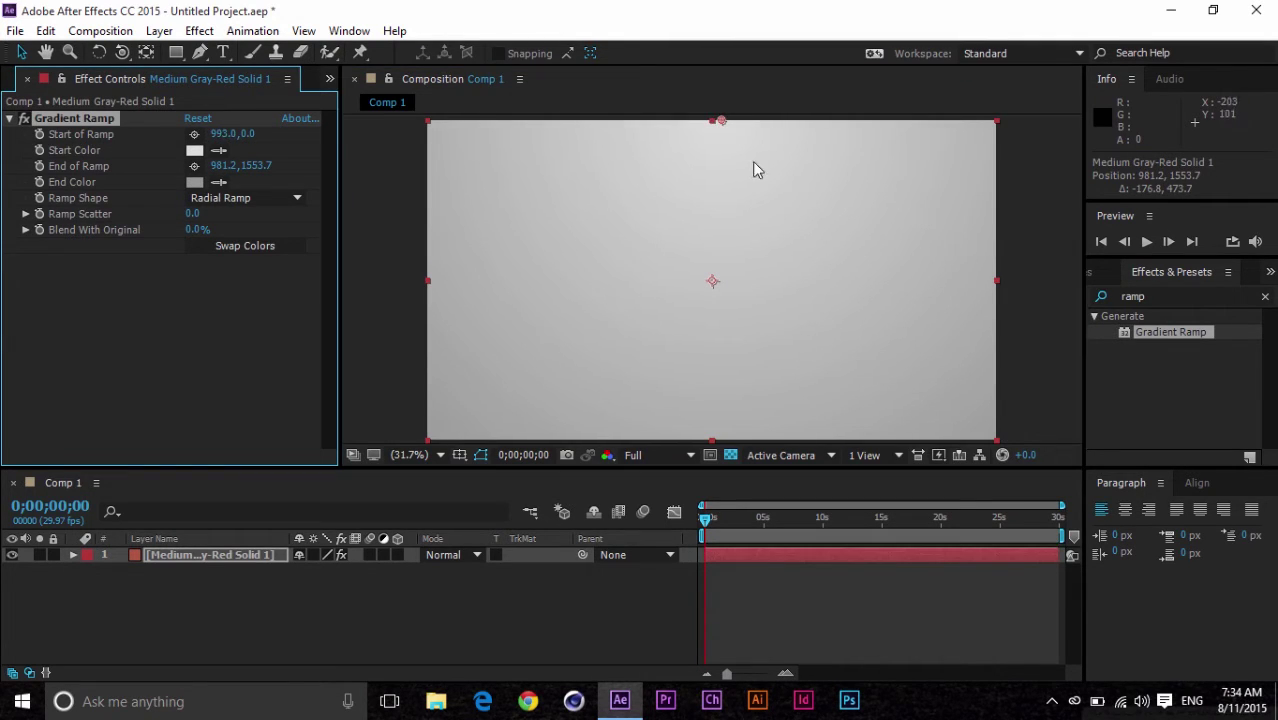
pyautogui.moveTo(722, 120)
pyautogui.mouseDown()
pyautogui.moveTo(771, 149)
pyautogui.moveTo(630, 364)
pyautogui.moveTo(468, 388)
pyautogui.moveTo(460, 406)
pyautogui.moveTo(630, 245)
pyautogui.moveTo(706, 144)
pyautogui.moveTo(712, 88)
pyautogui.moveTo(716, 127)
pyautogui.mouseUp()
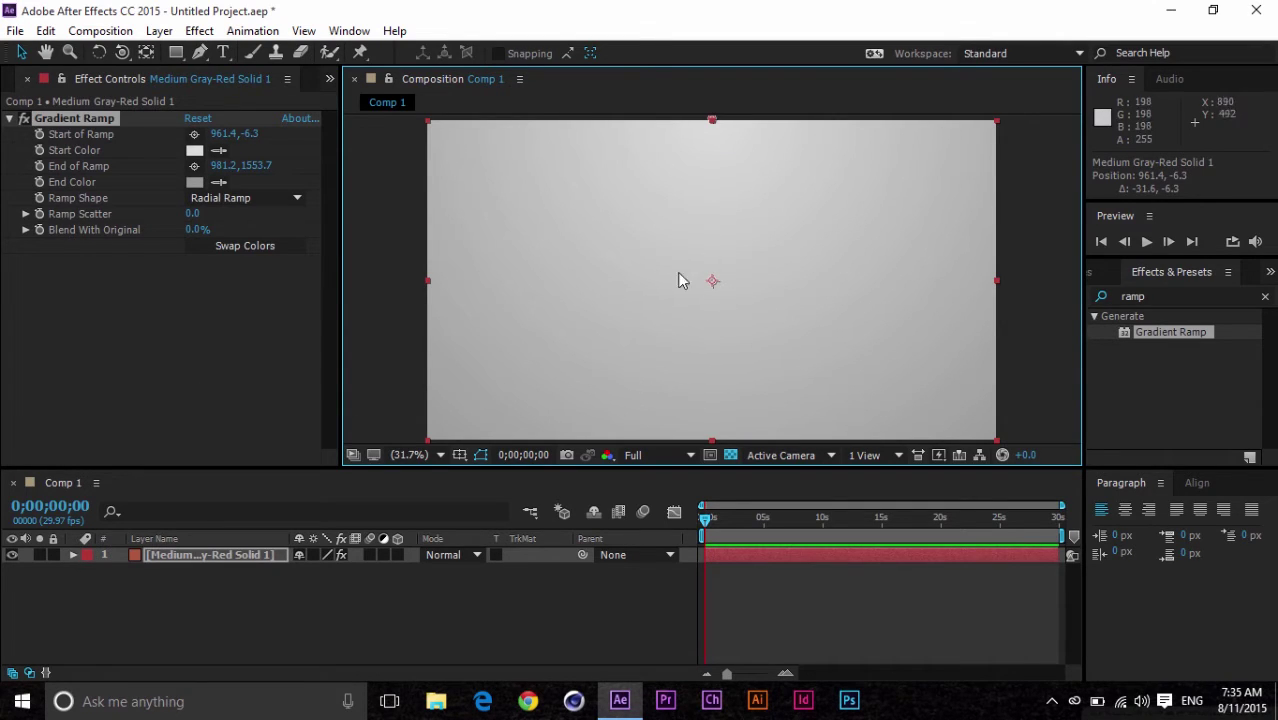
# Import IMG_1603.PNG, IMG_1605.JPG and tt.PNG from the Icon folder into the project as footage.
pyautogui.click(8, 84)
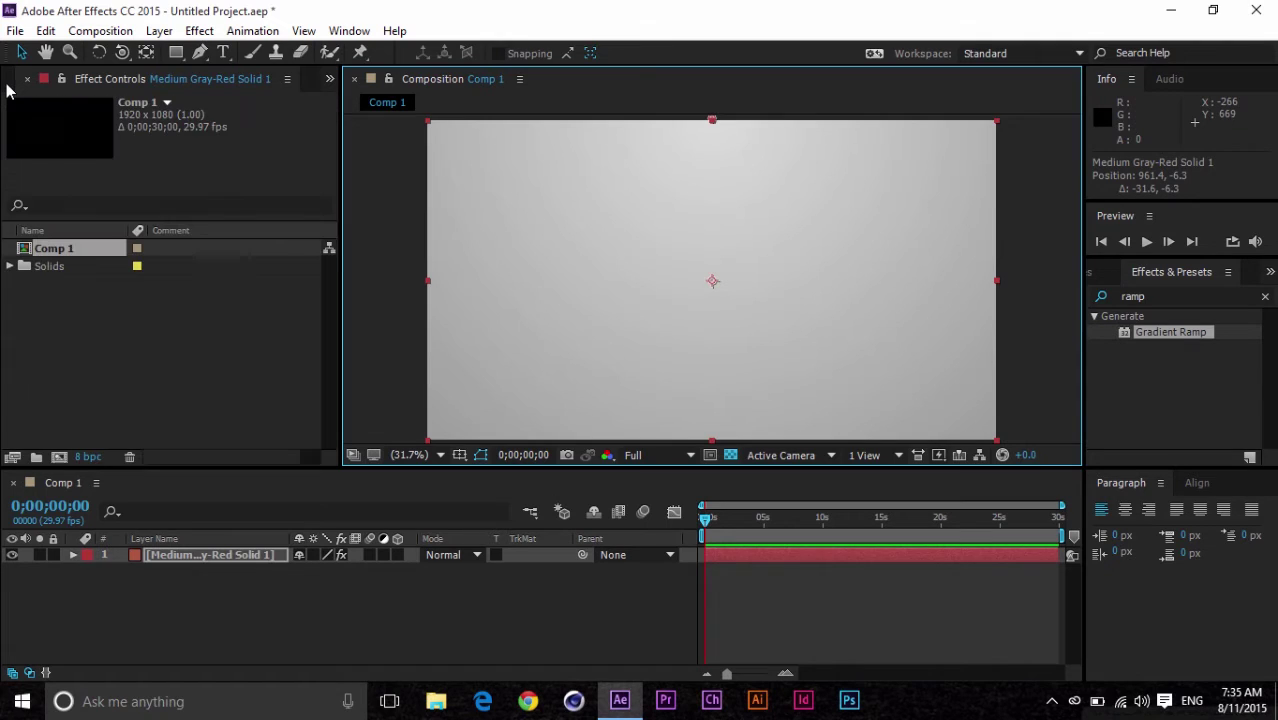
pyautogui.click(106, 340)
pyautogui.click(190, 575)
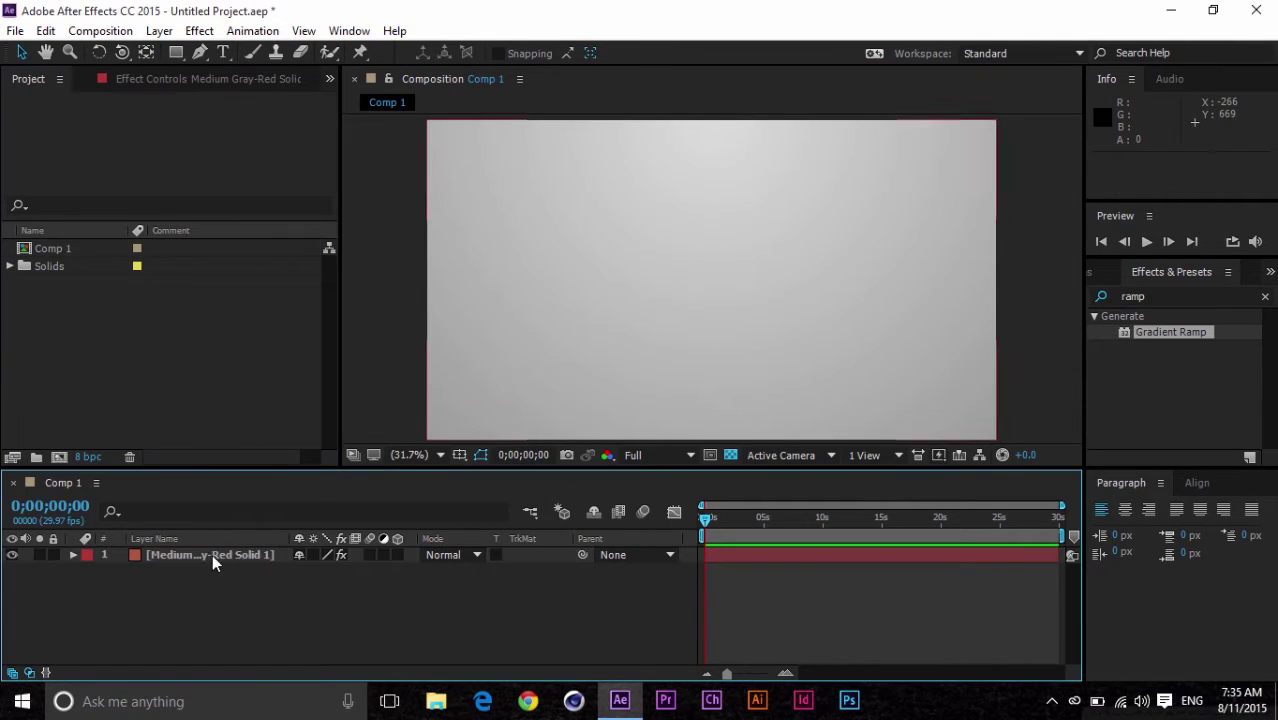
pyautogui.click(212, 555)
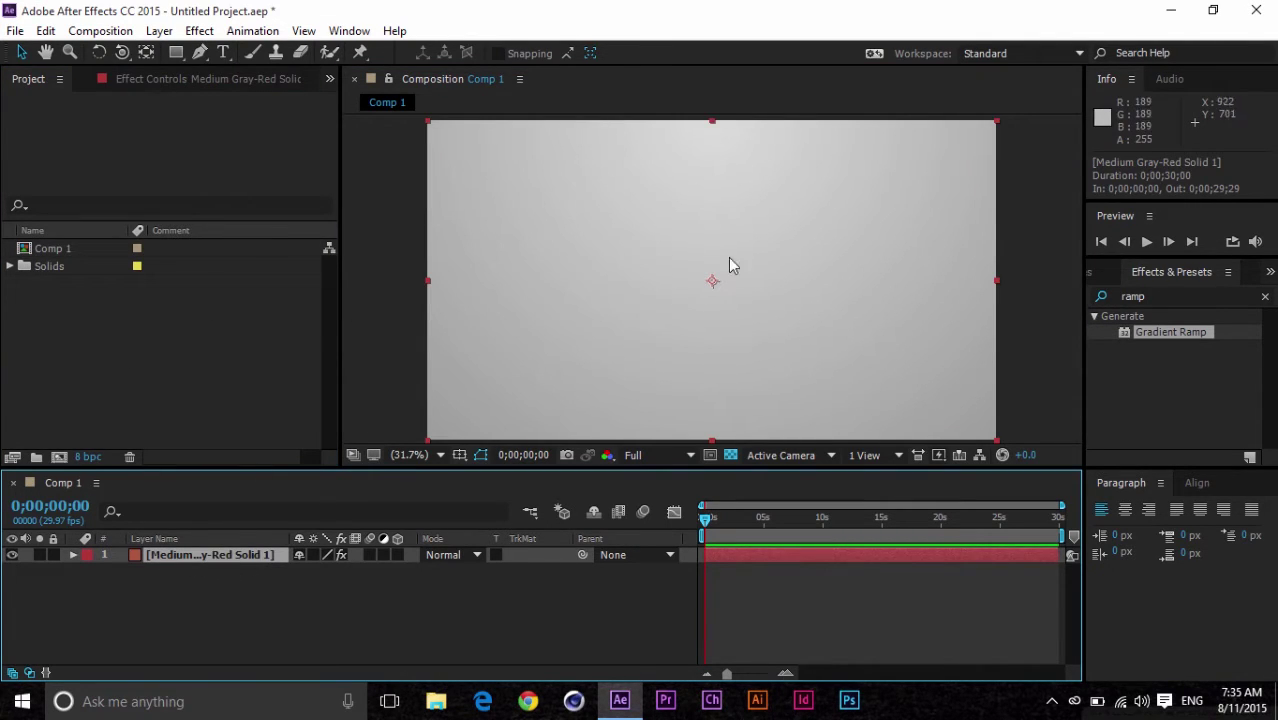
pyautogui.click(120, 307)
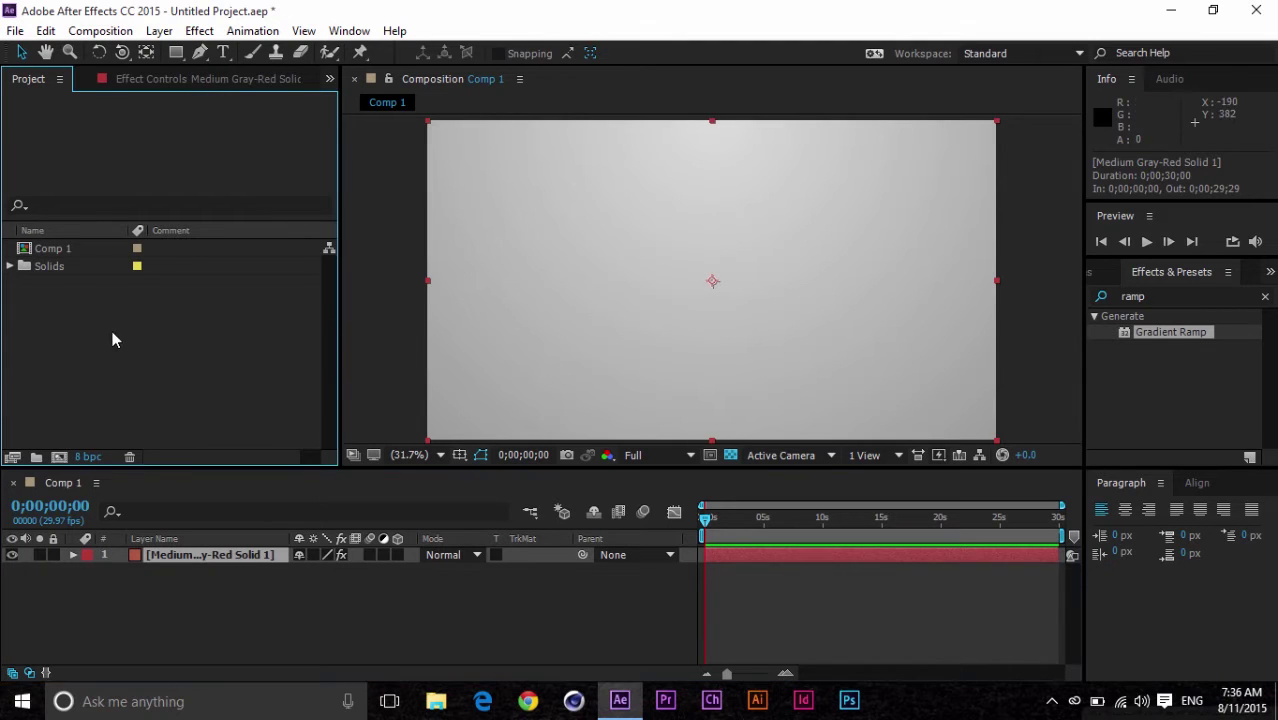
pyautogui.rightClick(154, 343)
pyautogui.moveTo(280, 430)
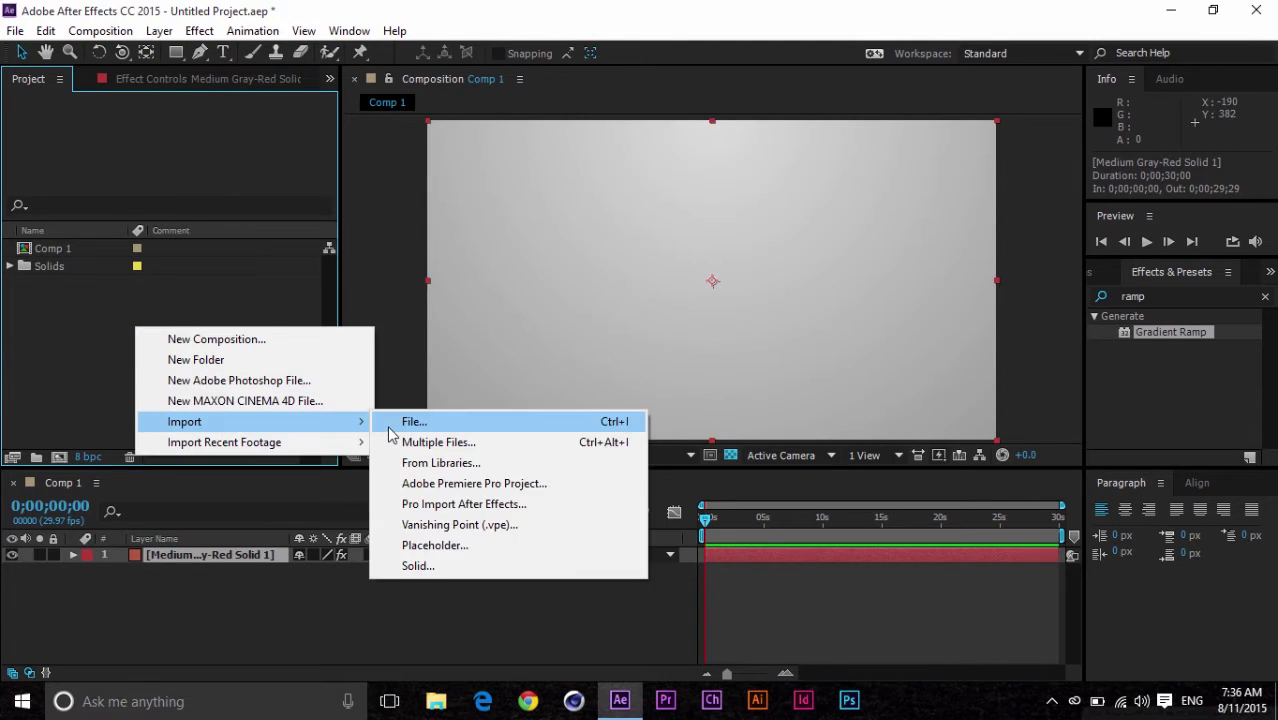
pyautogui.click(536, 428)
pyautogui.scroll(-2, 628, 458)
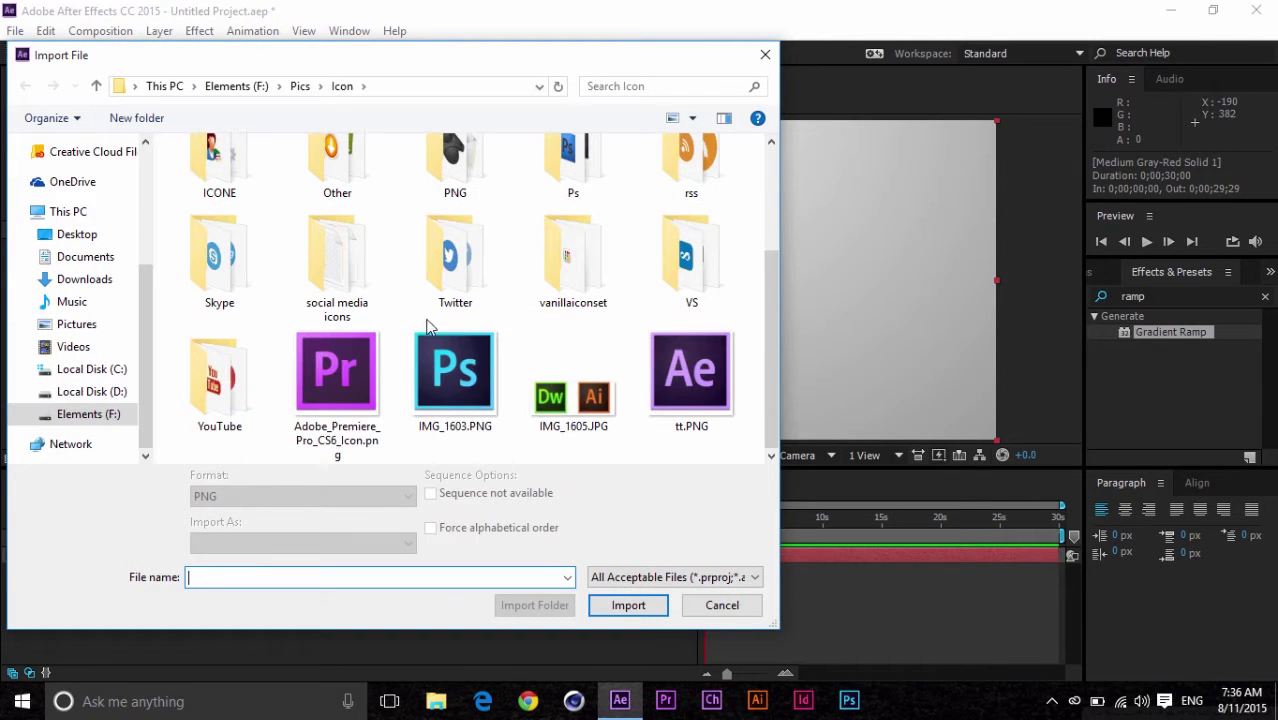
pyautogui.scroll(2, 585, 271)
pyautogui.scroll(-2, 736, 294)
pyautogui.moveTo(736, 447); pyautogui.dragTo(420, 340)
pyautogui.click(632, 636)
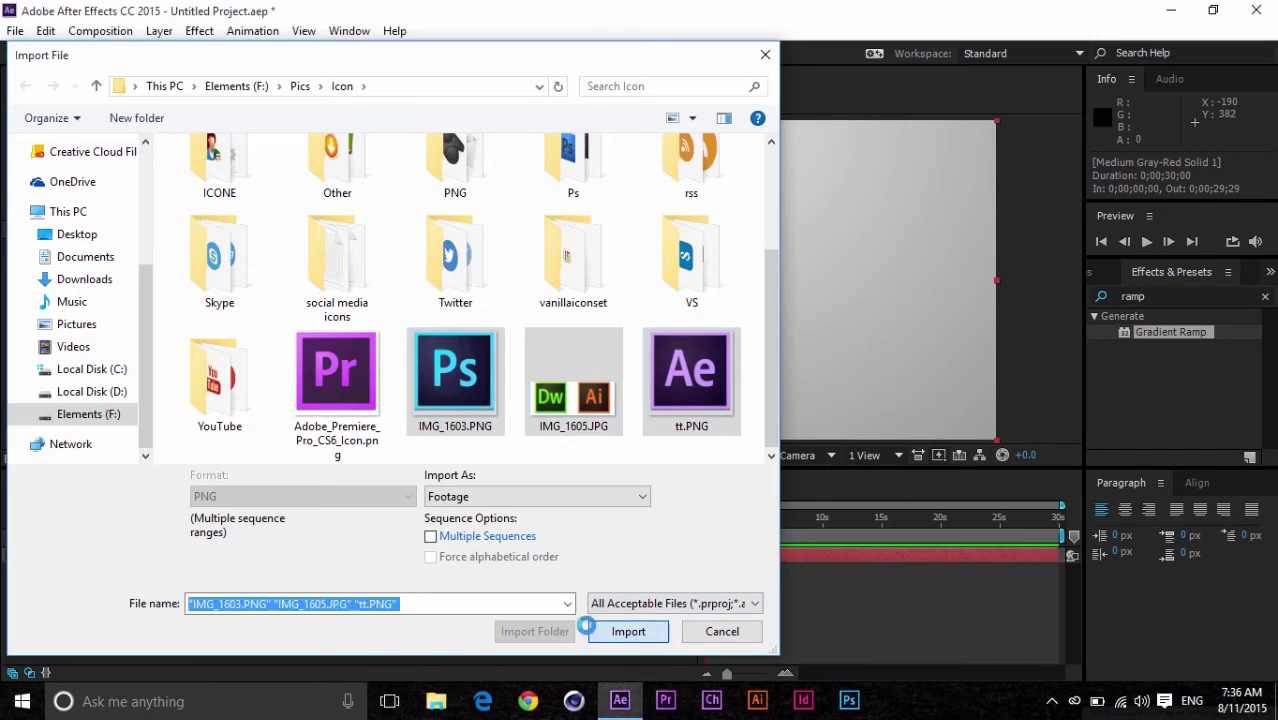
# Add tt.PNG to Comp 1 as a layer above the solid and move it to about 1067, 512.
pyautogui.click(111, 405)
pyautogui.click(74, 275)
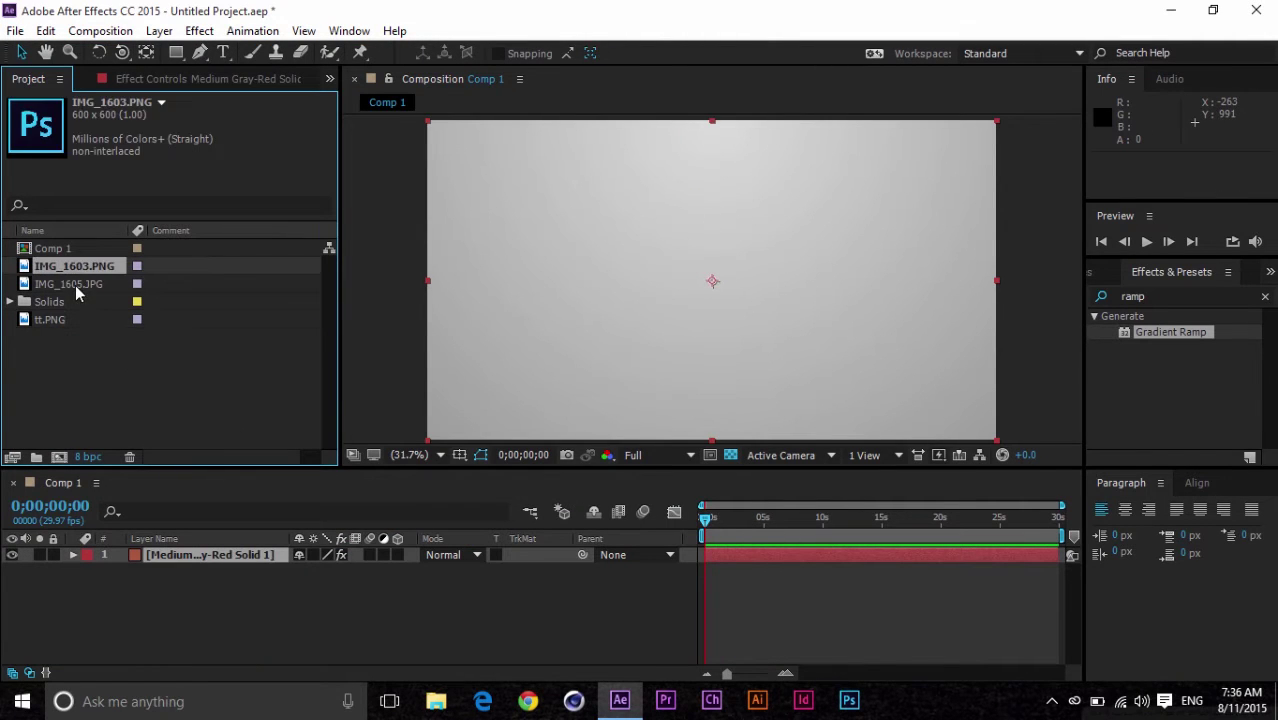
pyautogui.click(73, 284)
pyautogui.moveTo(48, 319); pyautogui.dragTo(186, 582)
pyautogui.click(96, 363)
pyautogui.click(69, 321)
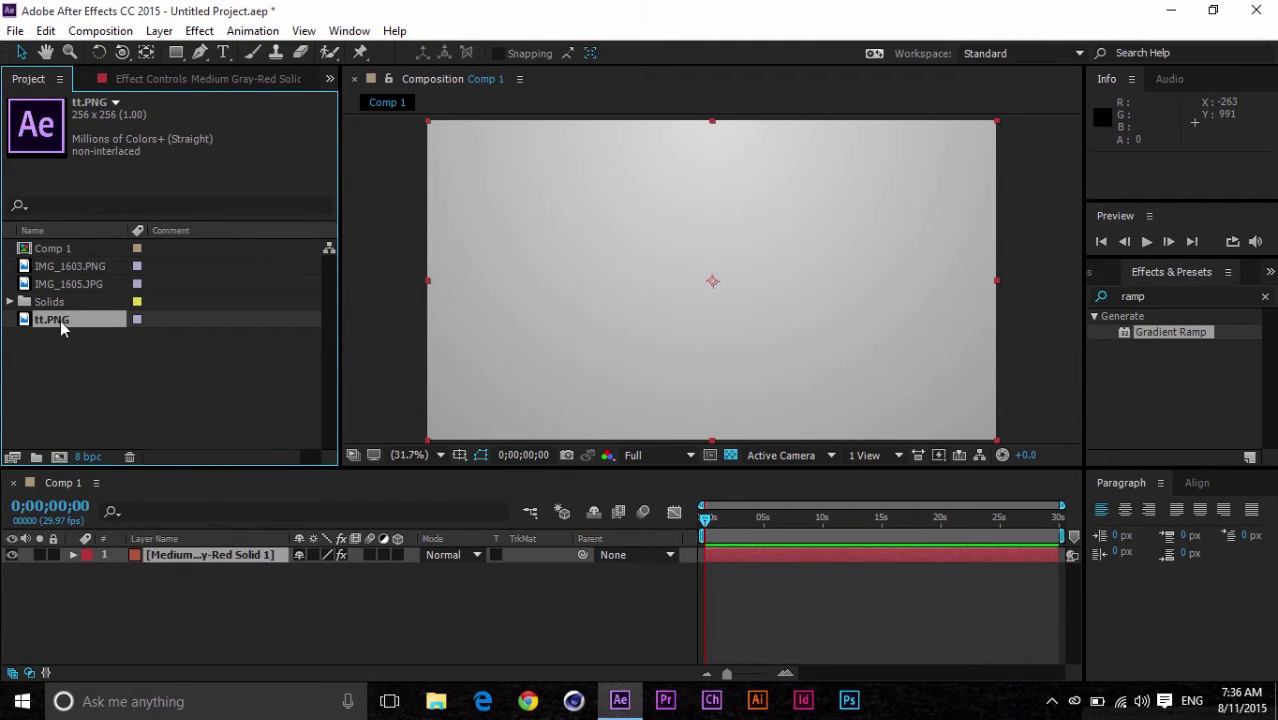
pyautogui.moveTo(62, 327); pyautogui.dragTo(182, 568)
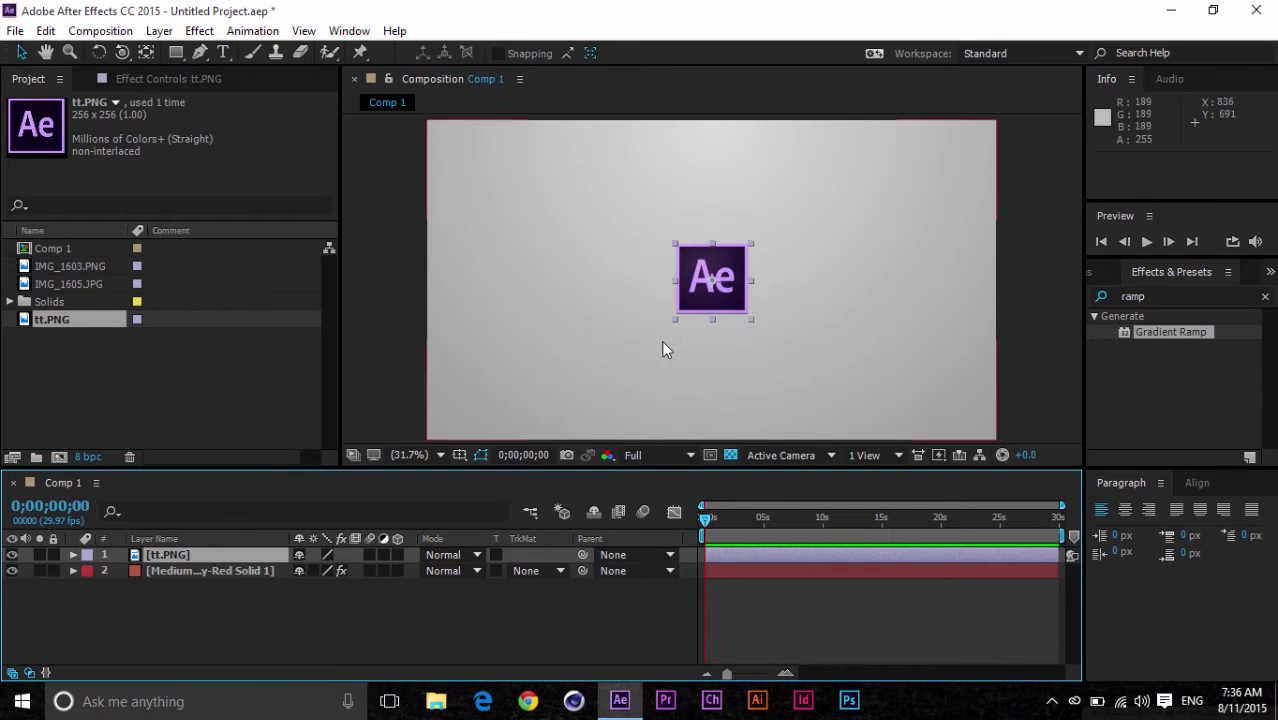
pyautogui.moveTo(724, 283); pyautogui.dragTo(756, 276)
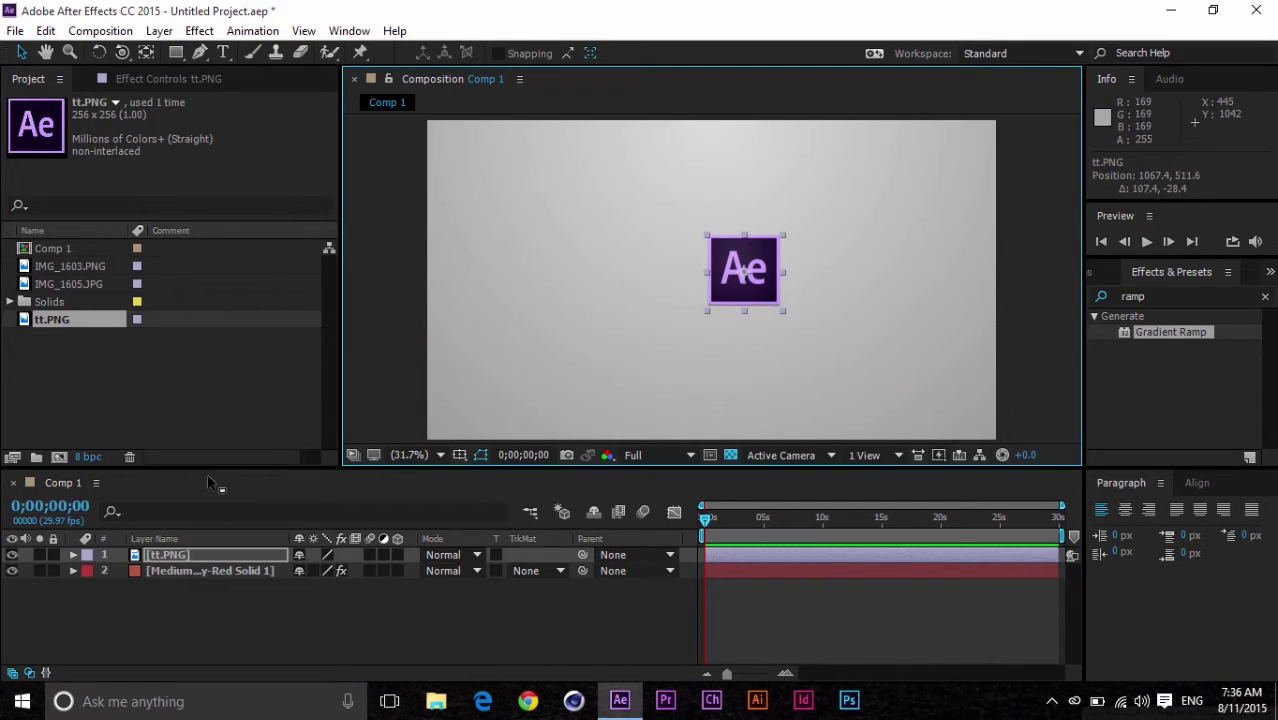
# Add IMG_1603.PNG to Comp 1 as the topmost layer and move the Ps icon to the left of the frame's center.
pyautogui.click(60, 284)
pyautogui.click(79, 267)
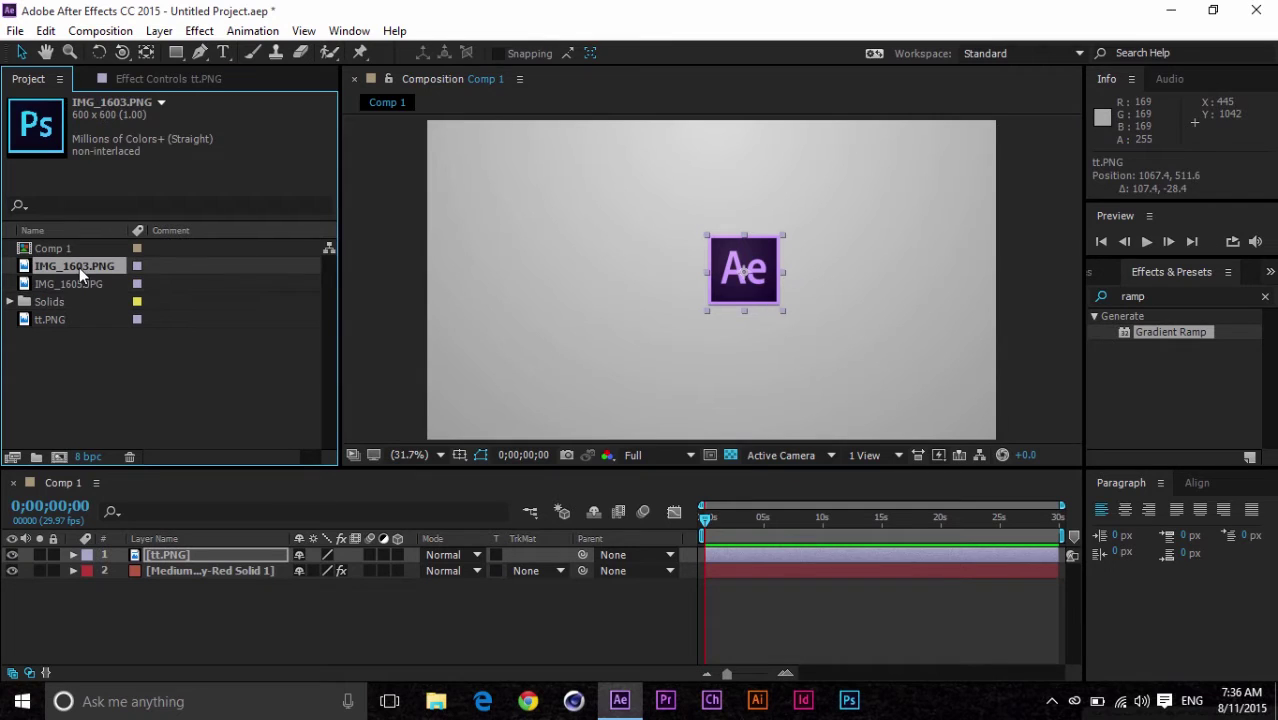
pyautogui.moveTo(66, 266); pyautogui.dragTo(182, 550)
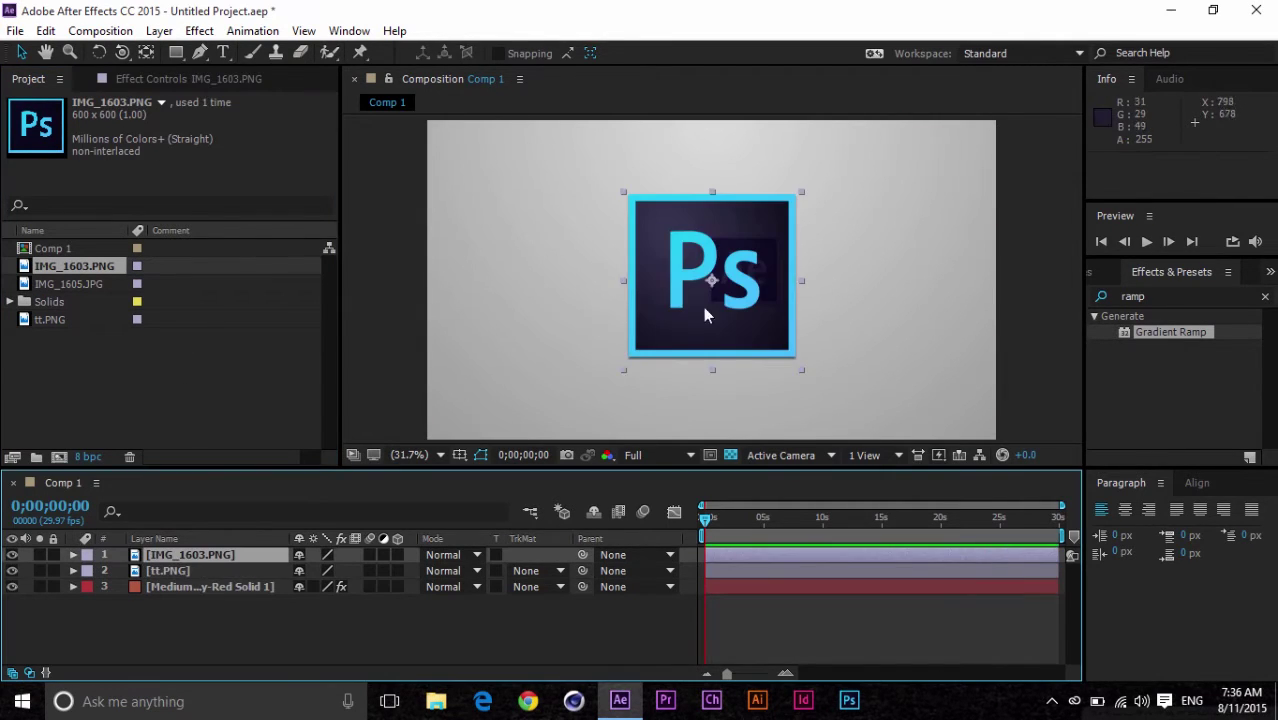
pyautogui.moveTo(703, 307); pyautogui.dragTo(580, 296)
# Separate the two icons, placing the Ae icon to the right of the Ps icon at about 1127, 546.
pyautogui.moveTo(756, 275); pyautogui.dragTo(774, 285)
pyautogui.moveTo(650, 280); pyautogui.dragTo(680, 288)
pyautogui.click(735, 288)
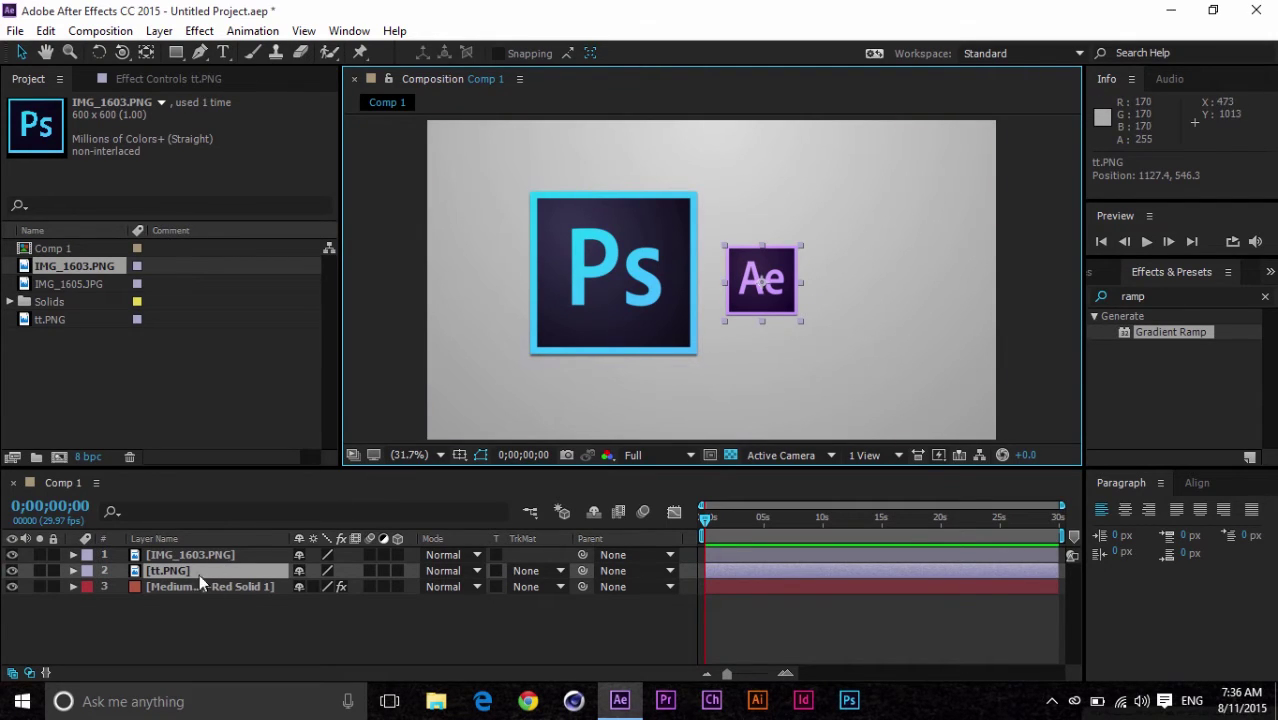
# Scale the tt.PNG layer to 232% and align both icons side by side, with the Ps icon at about 654, 534.
pyautogui.moveTo(199, 574); pyautogui.dragTo(158, 586)
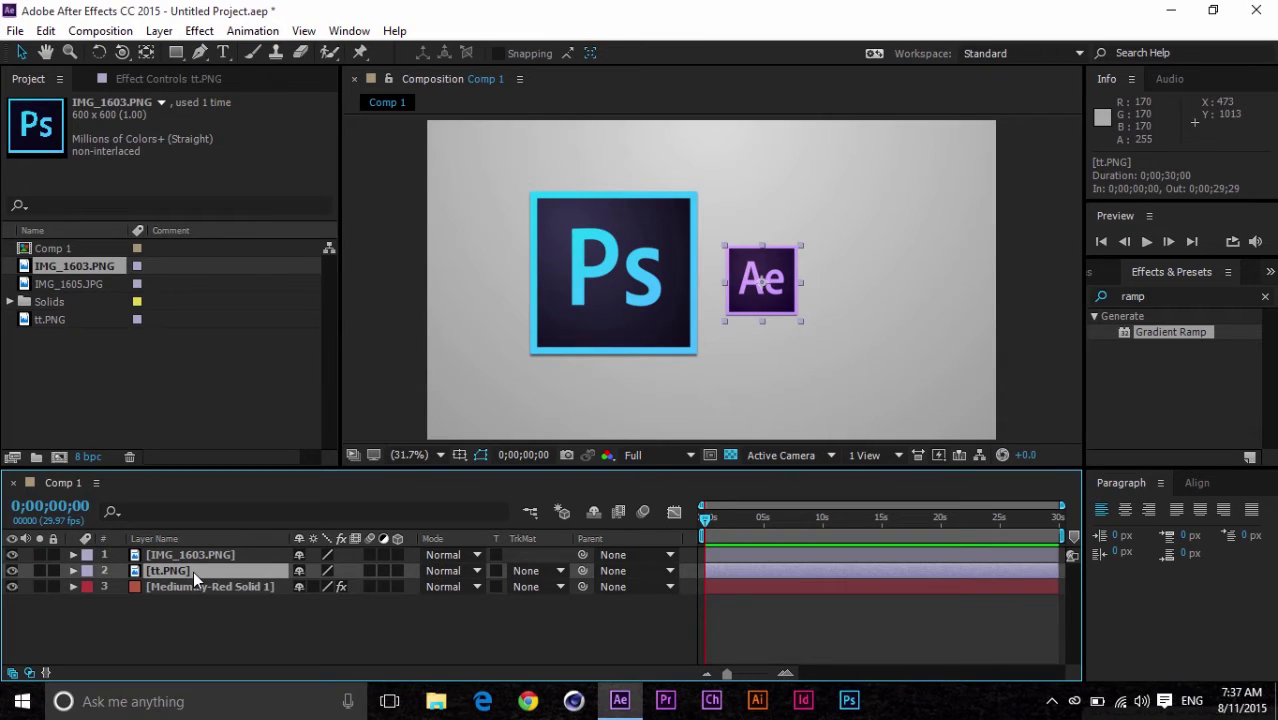
pyautogui.press('s')
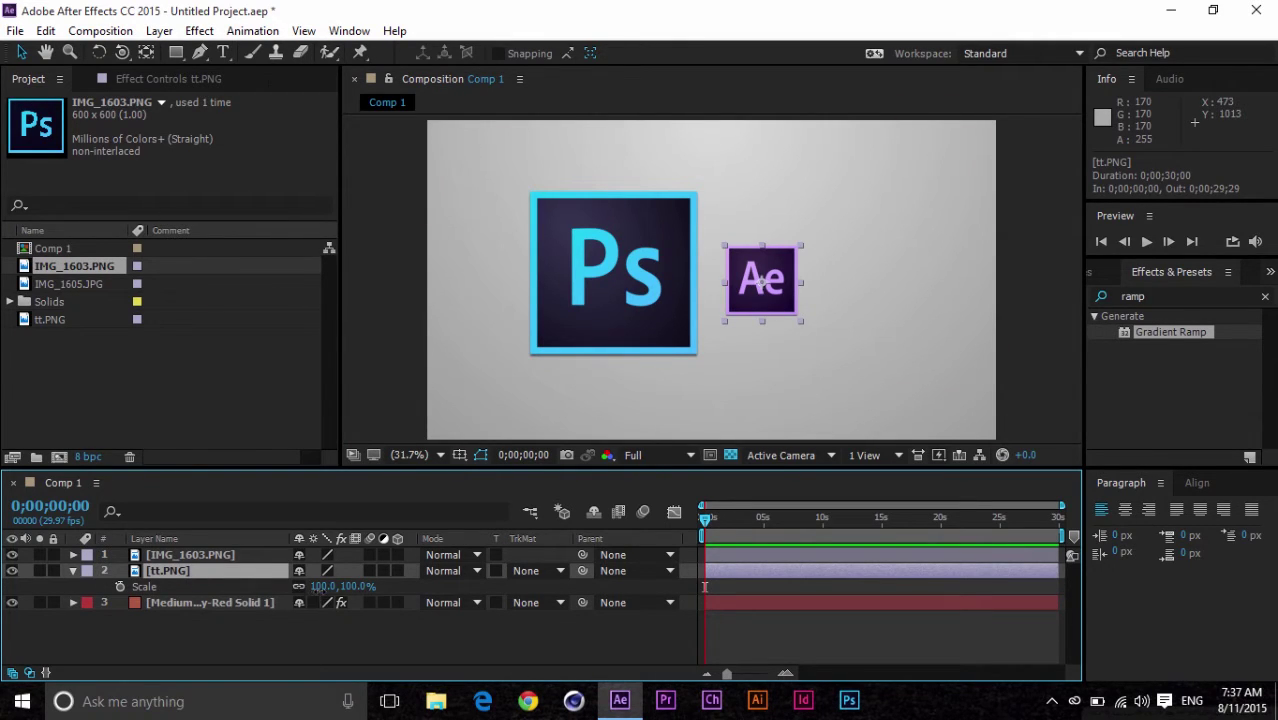
pyautogui.moveTo(318, 589); pyautogui.dragTo(441, 592)
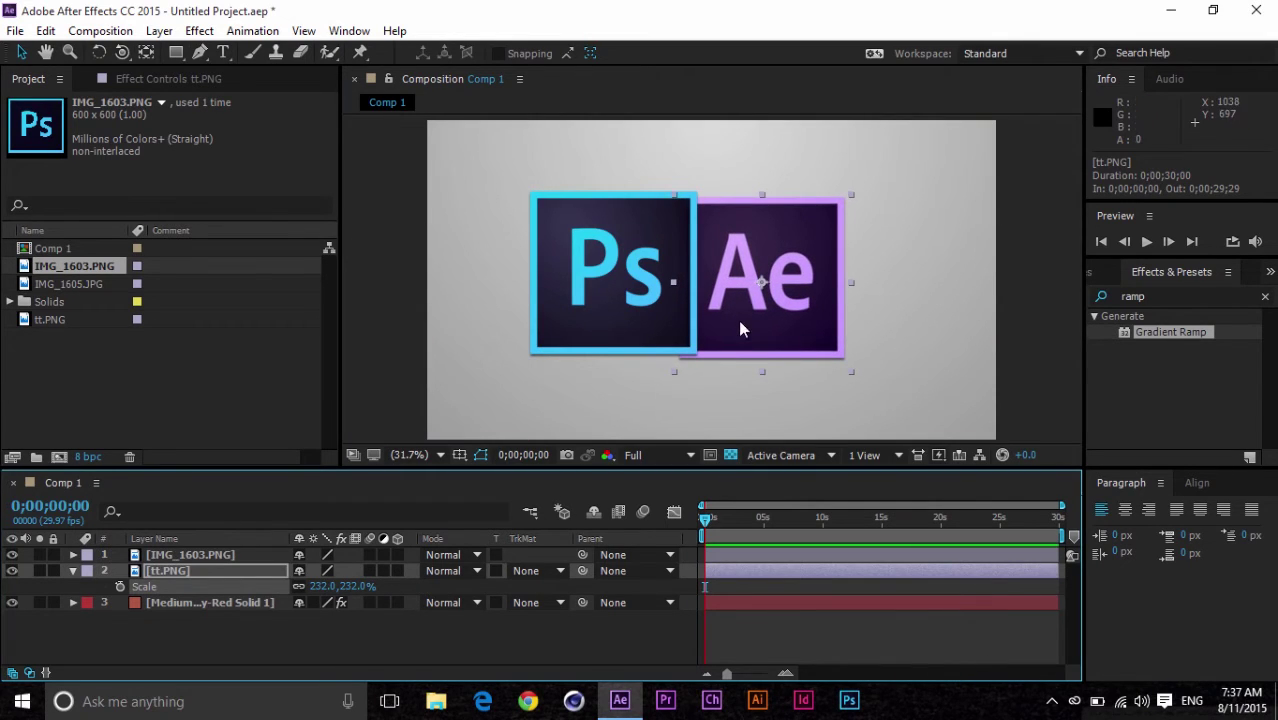
pyautogui.moveTo(739, 320); pyautogui.dragTo(743, 320)
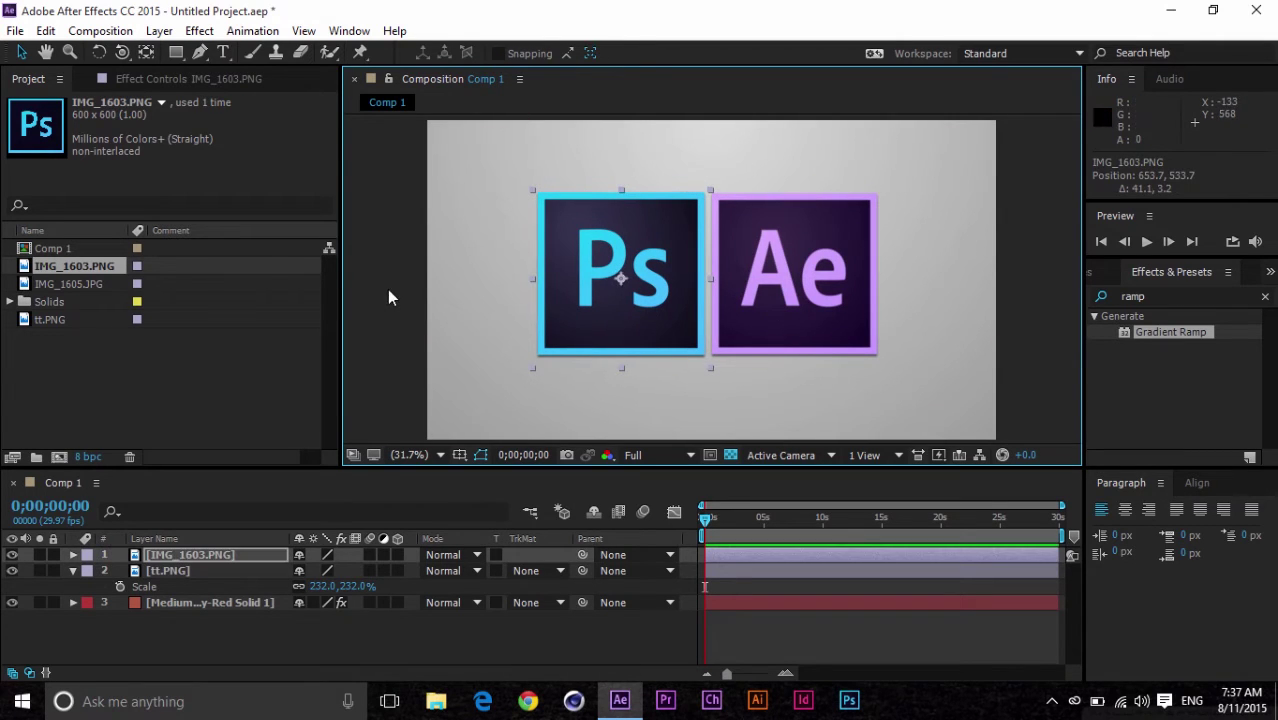
pyautogui.click(387, 289)
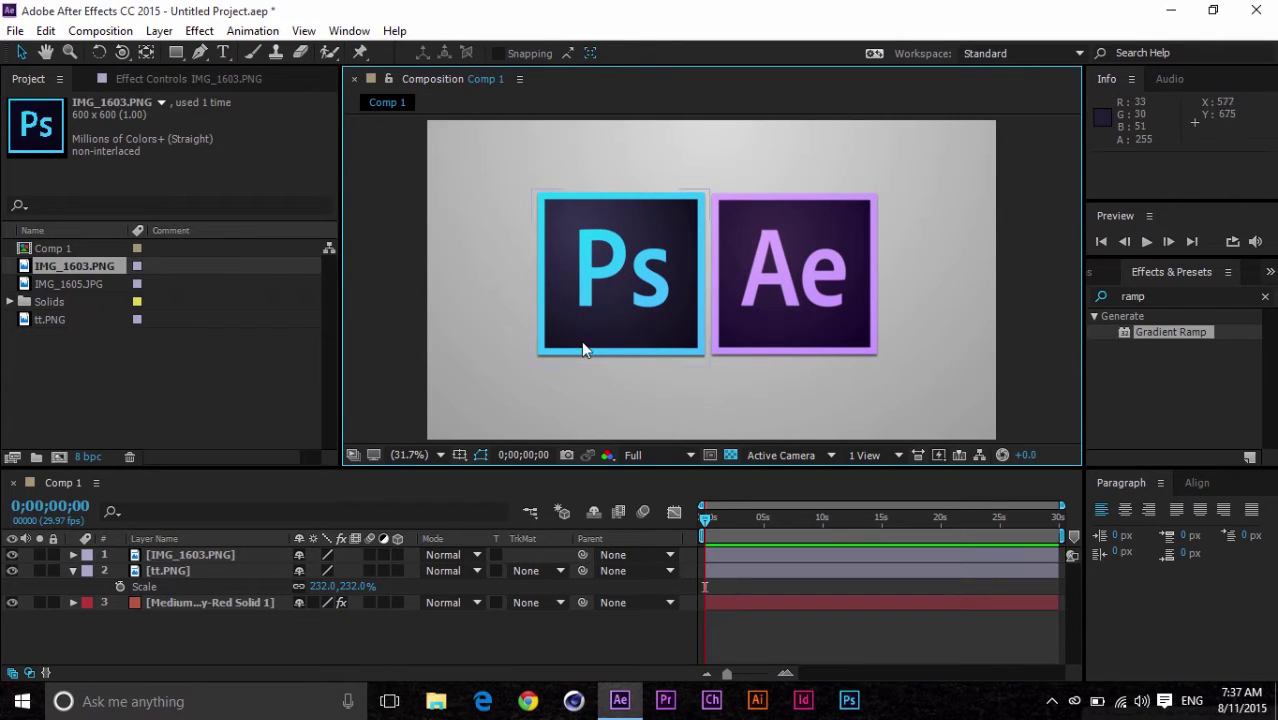
pyautogui.click(210, 548)
pyautogui.press('s')
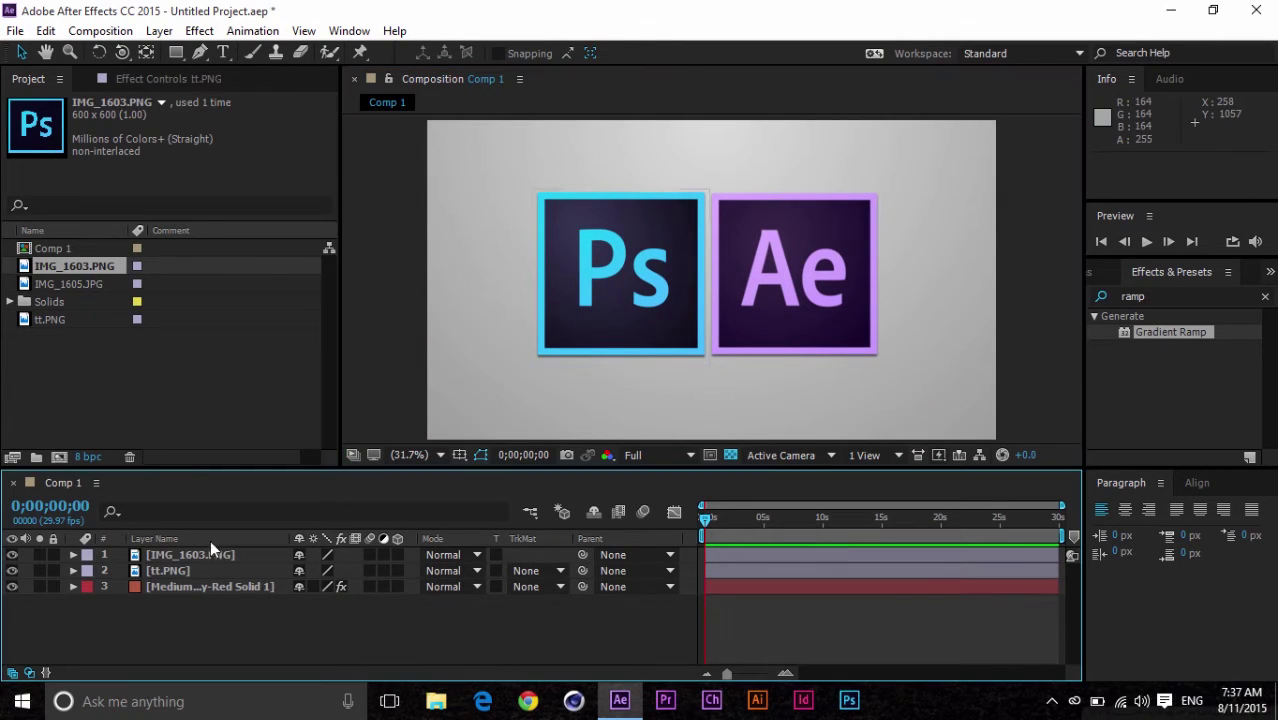
# Rename the gradient solid layer as BG.
pyautogui.click(209, 554)
pyautogui.click(205, 570)
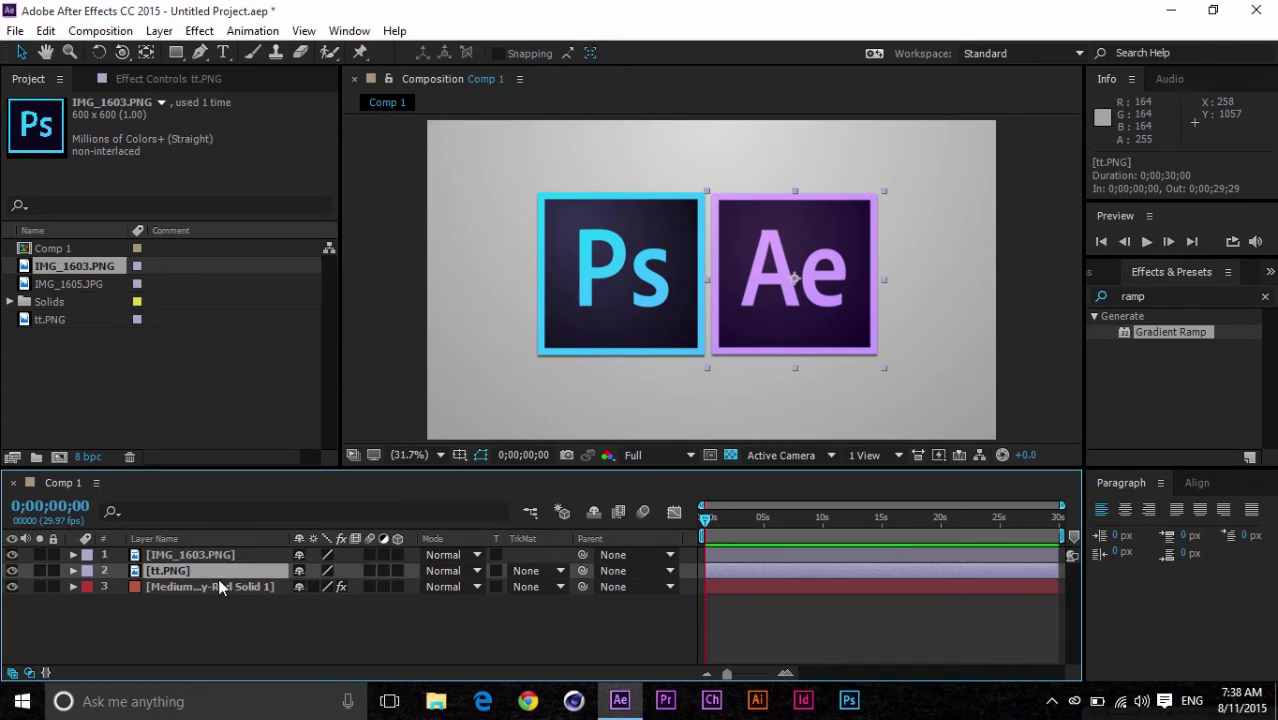
pyautogui.click(215, 588)
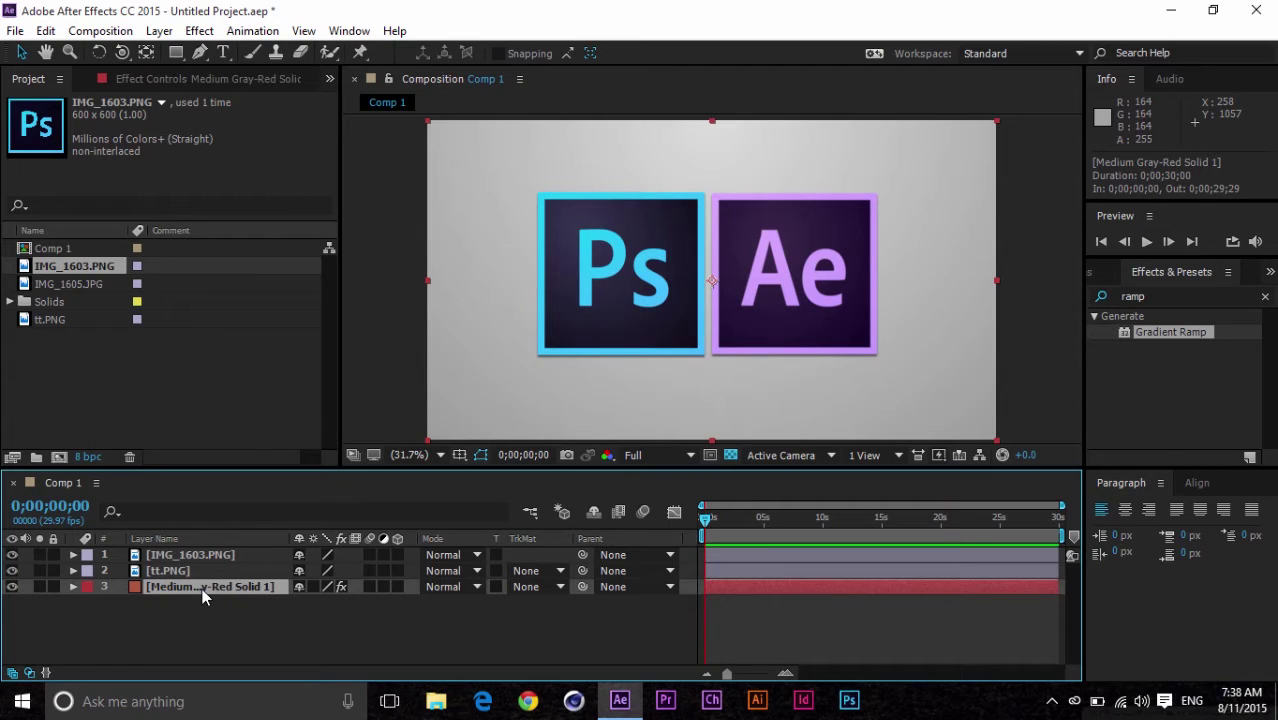
pyautogui.press('Return')
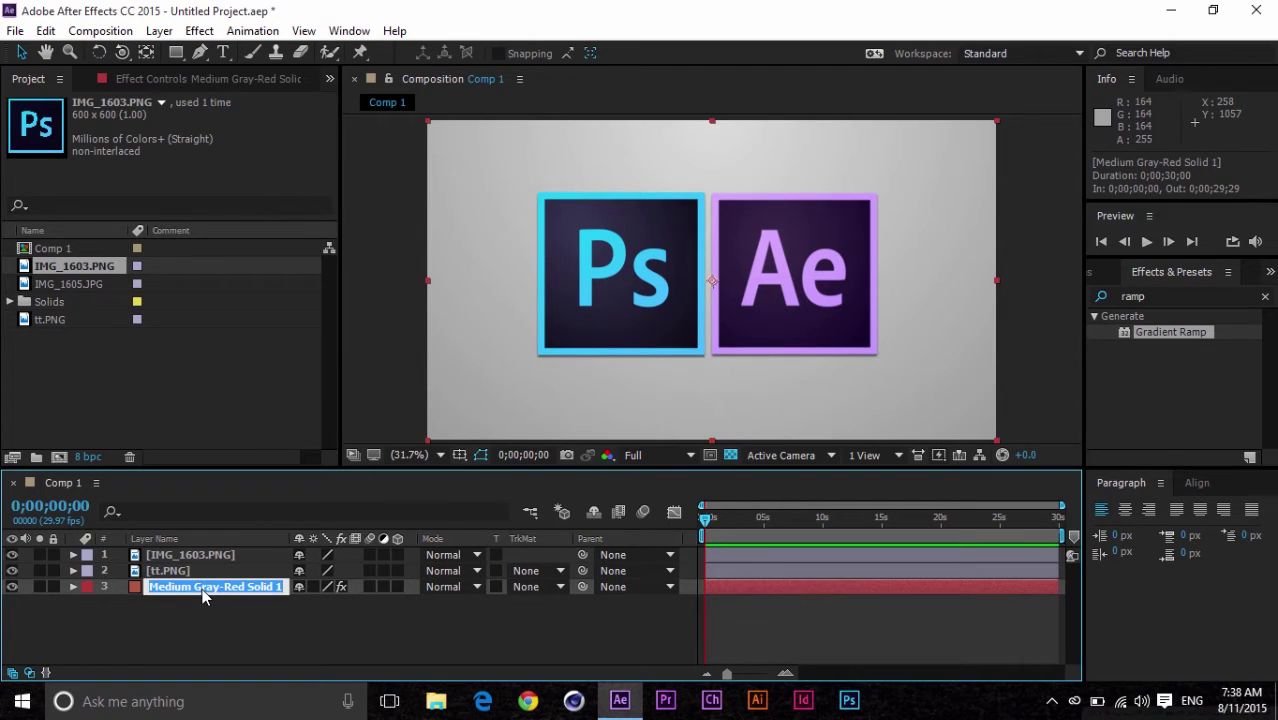
pyautogui.write('BG')
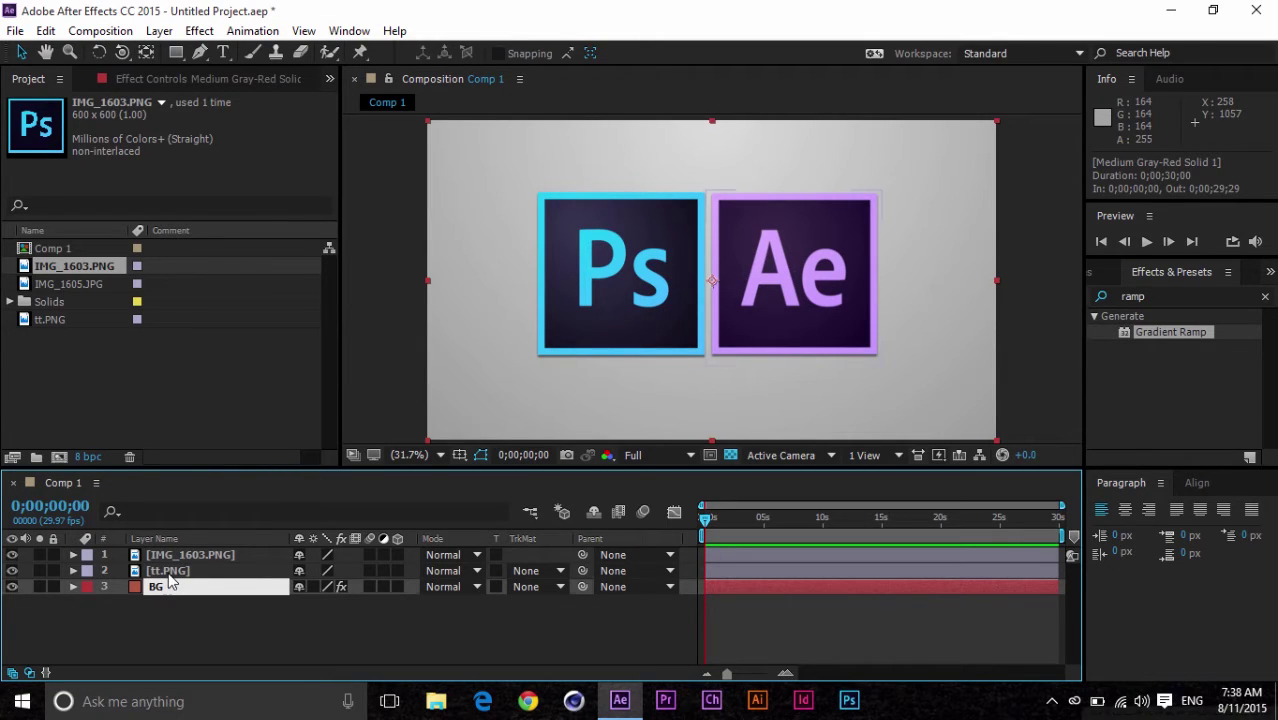
# Rename the tt.PNG layer as AE and the IMG_1603.PNG layer as ps.
pyautogui.click(172, 575)
pyautogui.press('Return')
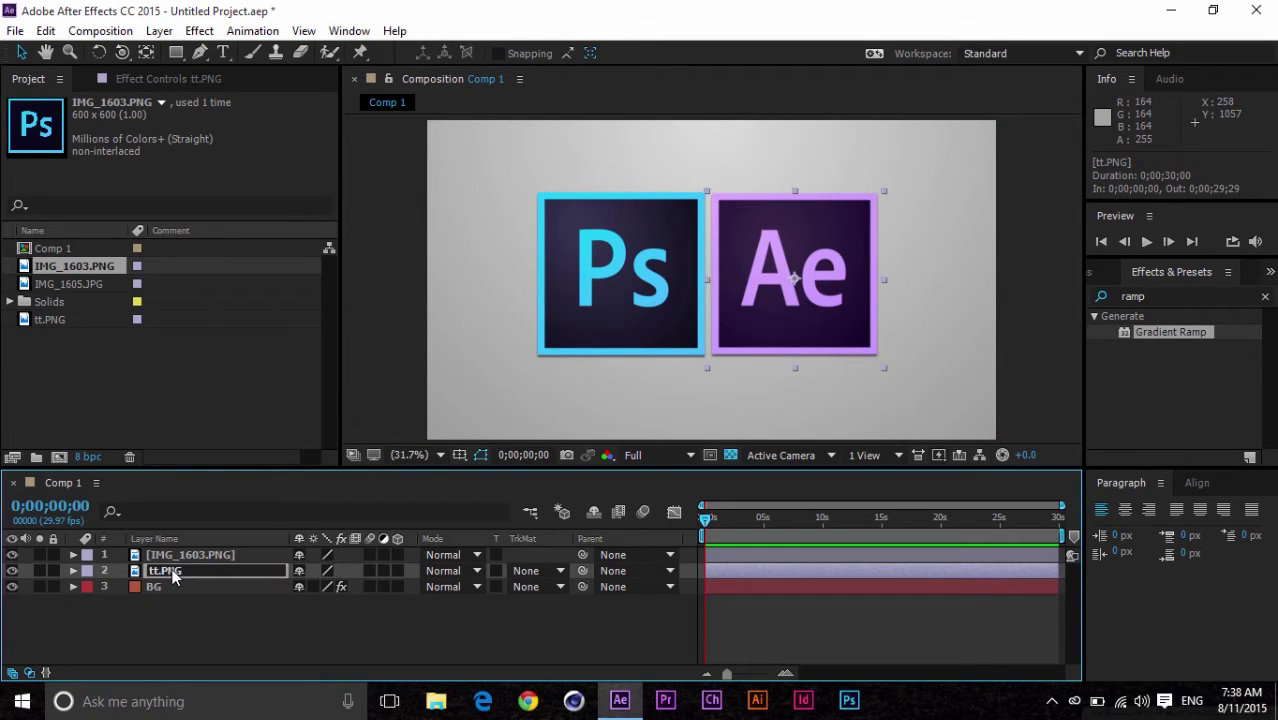
pyautogui.write('AE')
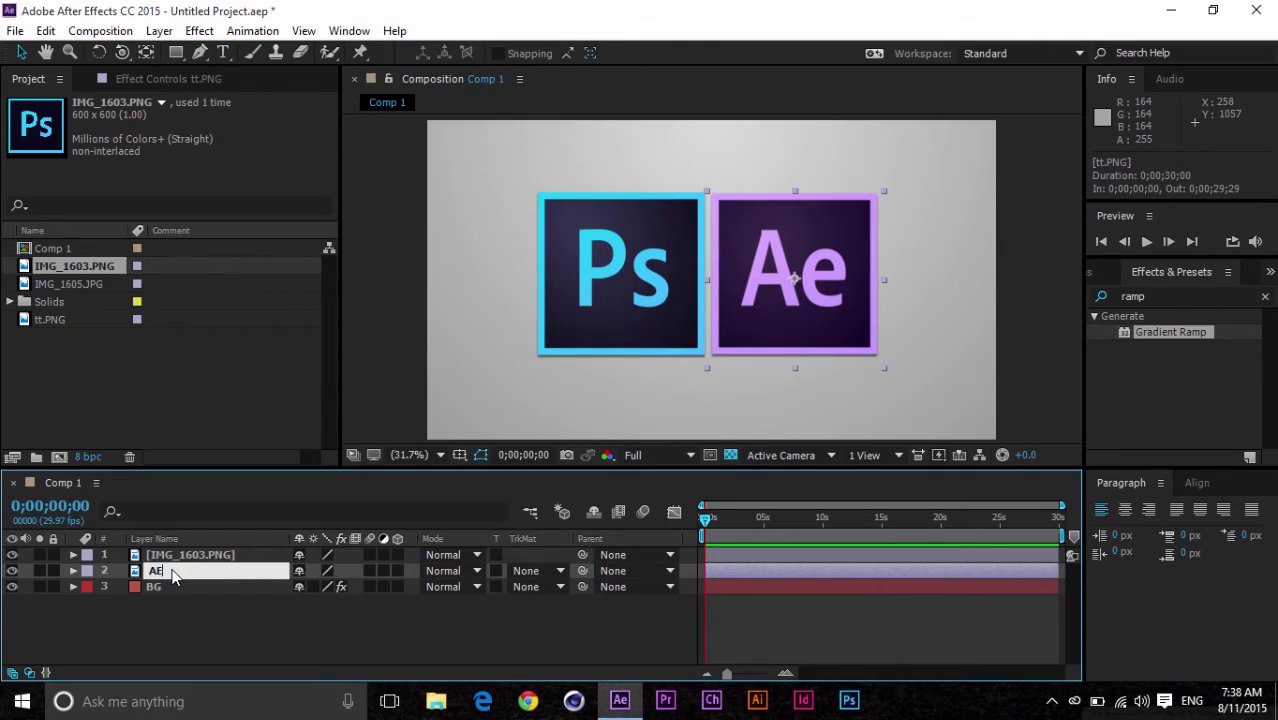
pyautogui.click(177, 558)
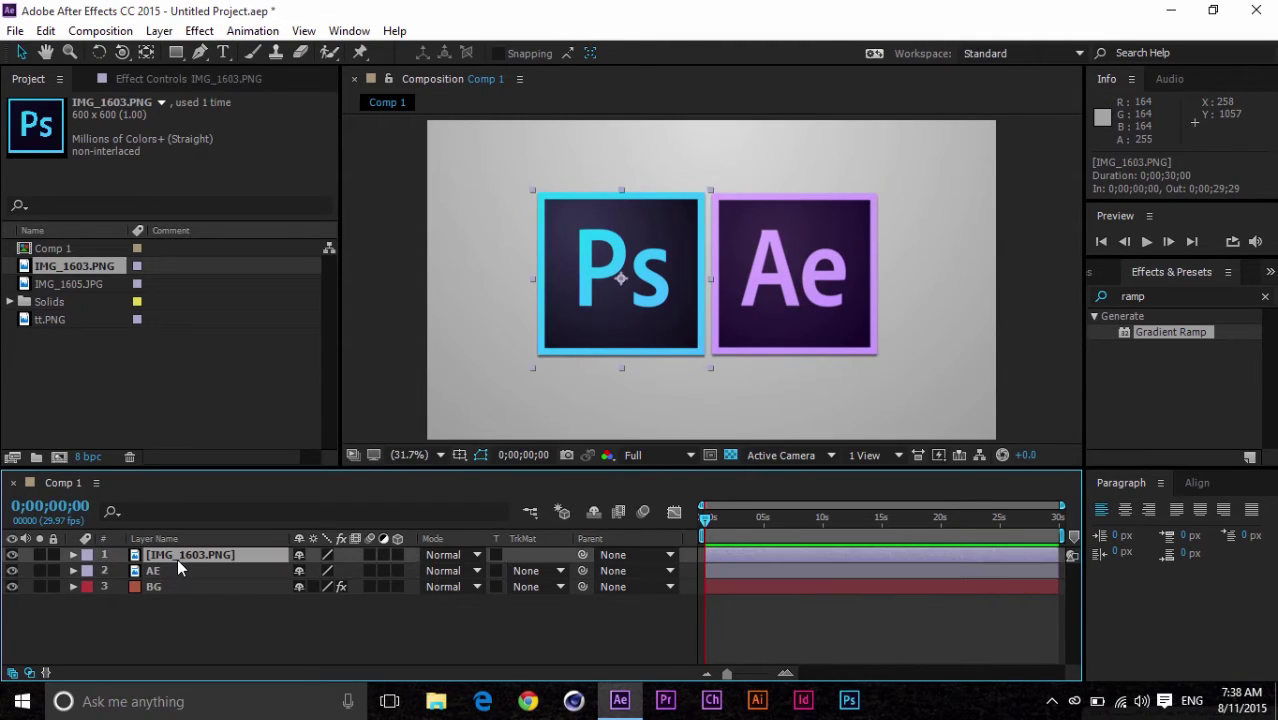
pyautogui.press('Return')
pyautogui.write('ps')
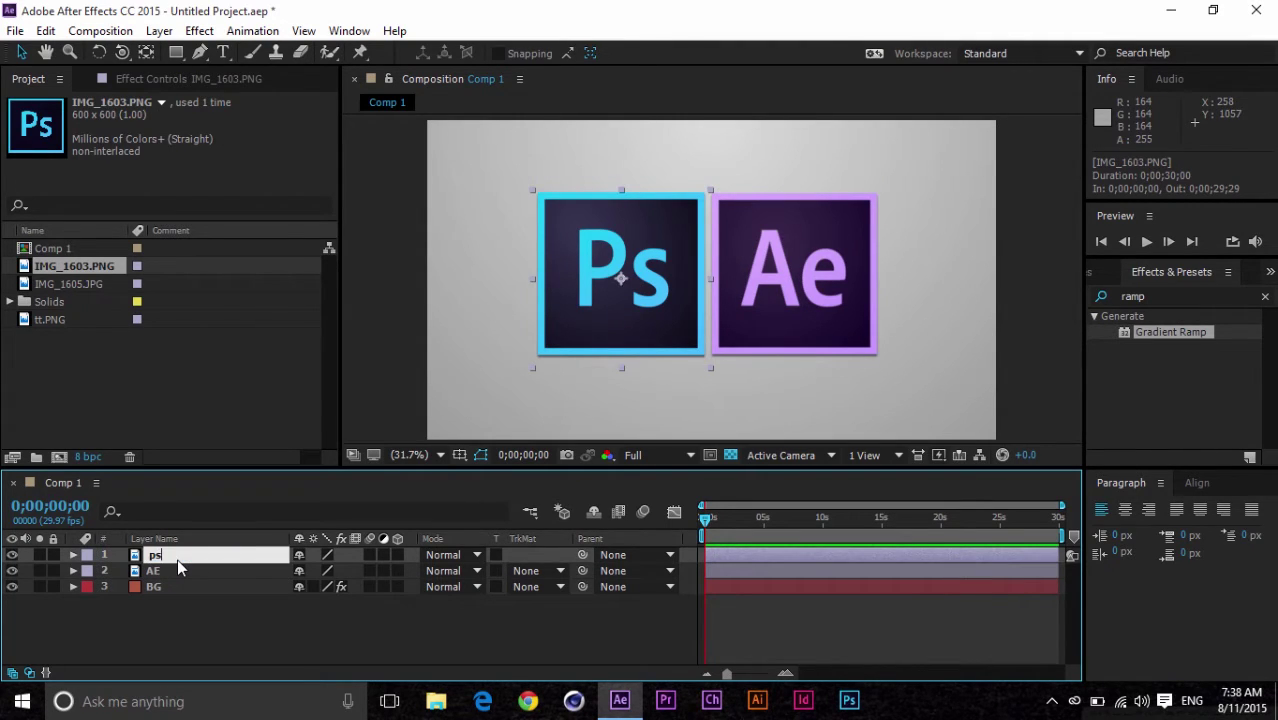
# Start a new camera layer in Comp 1 with the name Camera 1.
pyautogui.rightClick(214, 612)
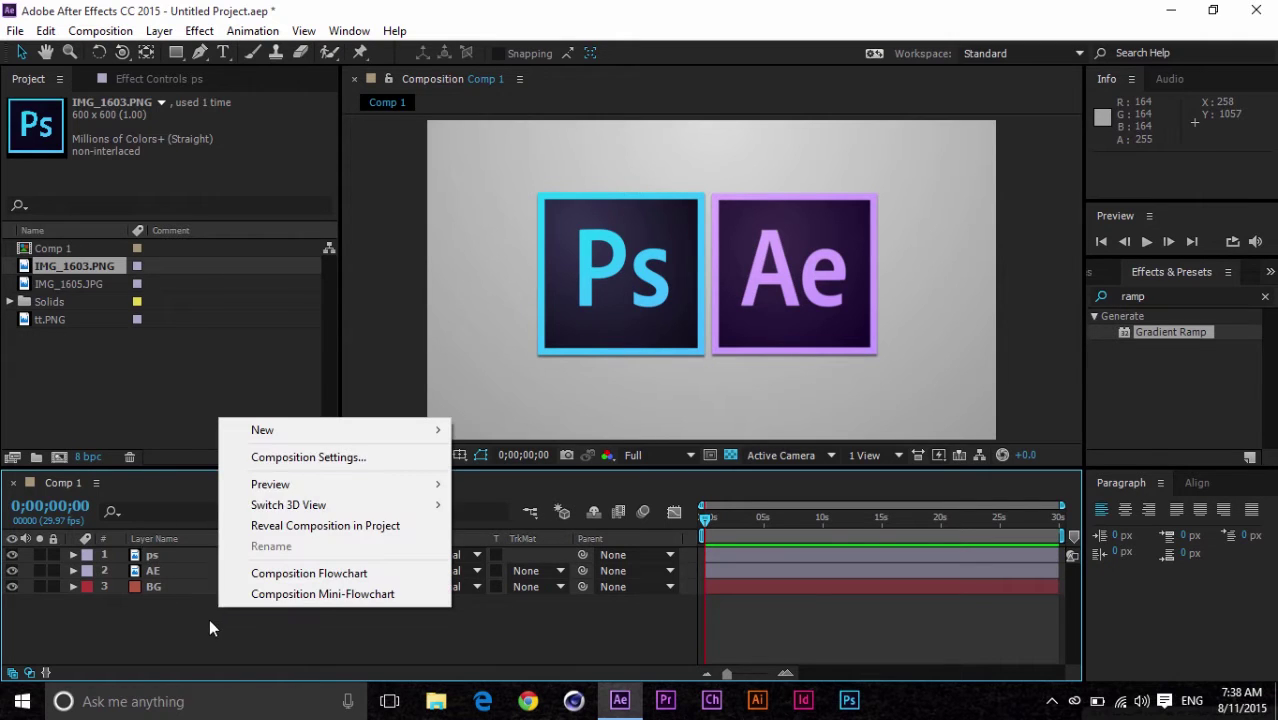
pyautogui.moveTo(292, 440)
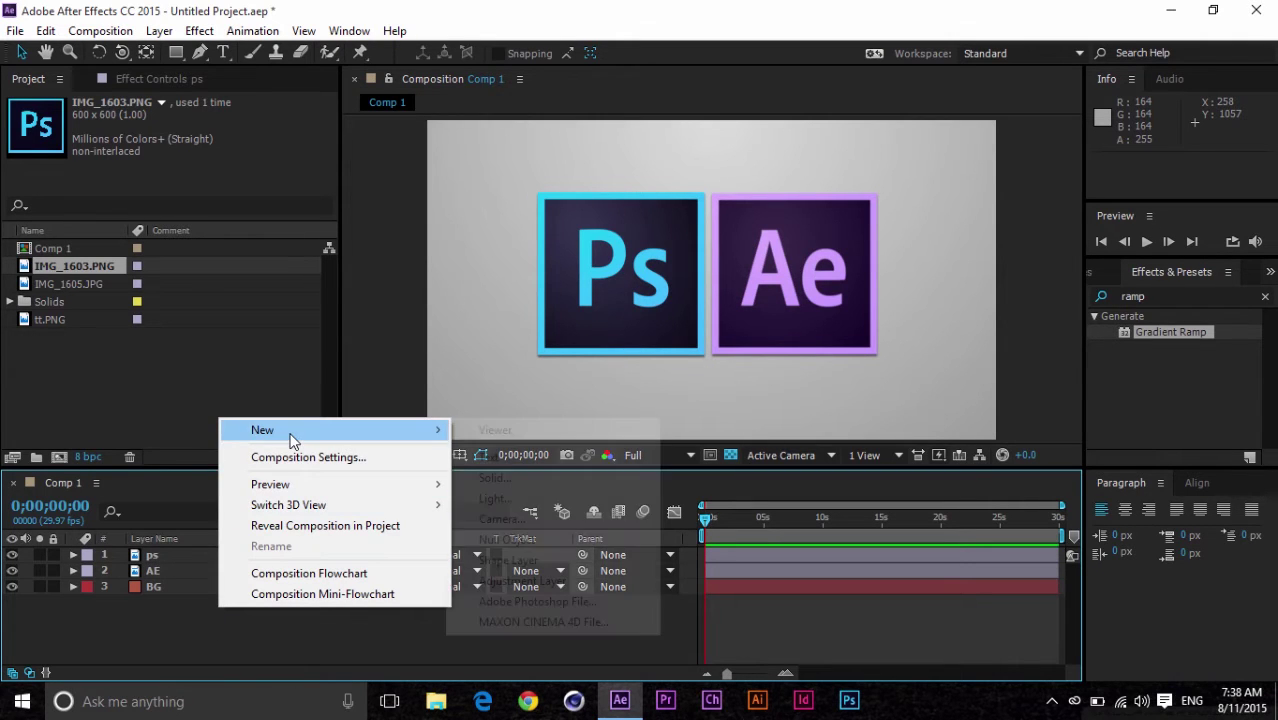
pyautogui.click(535, 521)
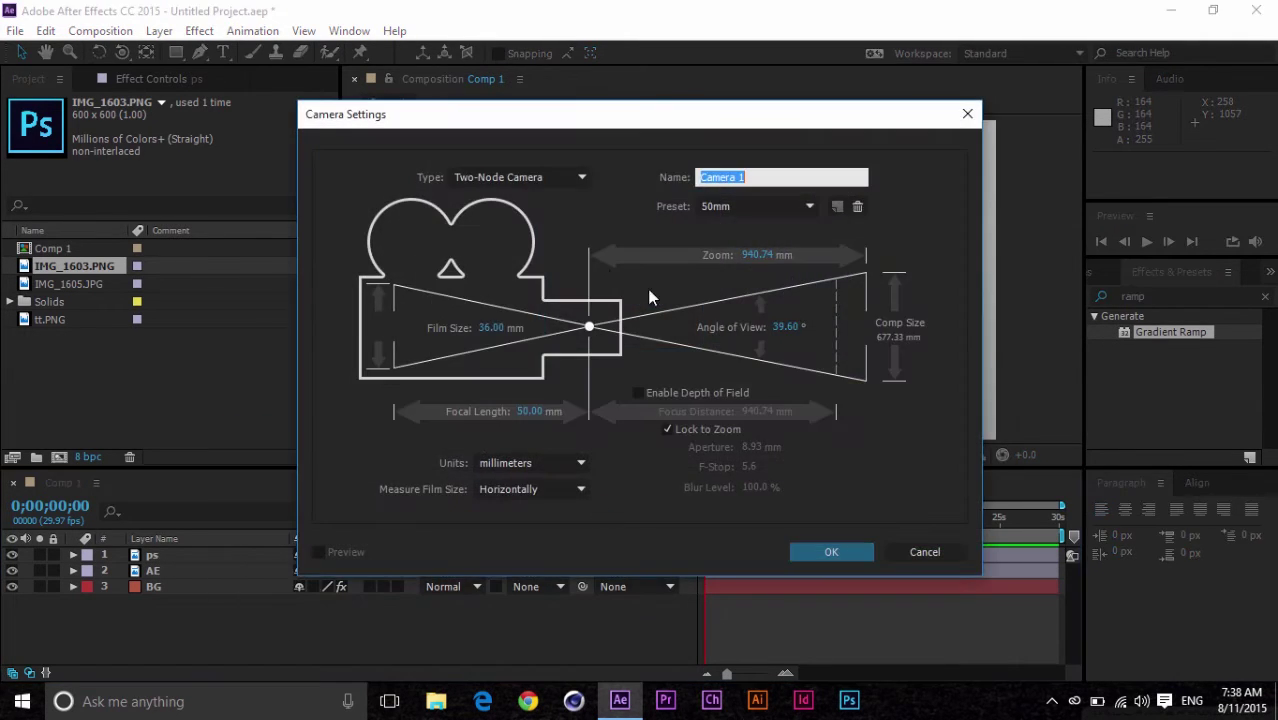
pyautogui.moveTo(470, 120)
pyautogui.mouseDown()
pyautogui.moveTo(480, 130)
pyautogui.moveTo(468, 99)
pyautogui.mouseUp()
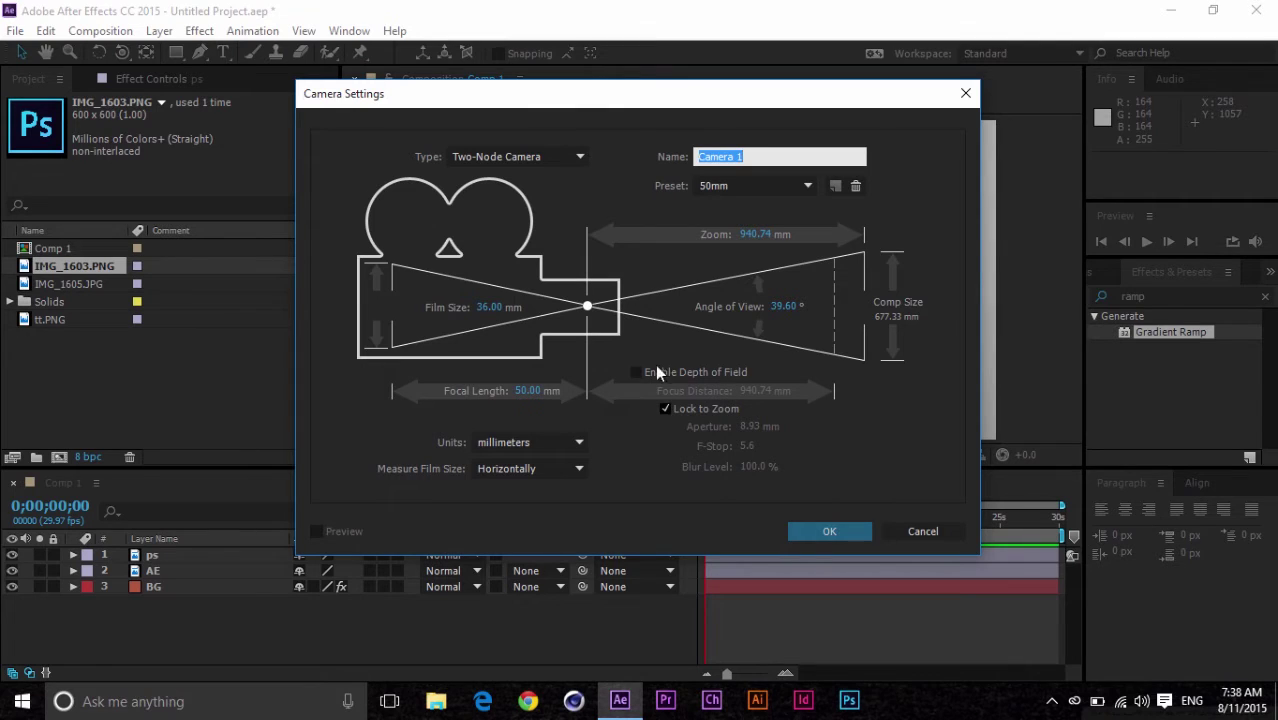
pyautogui.moveTo(685, 110); pyautogui.dragTo(674, 125)
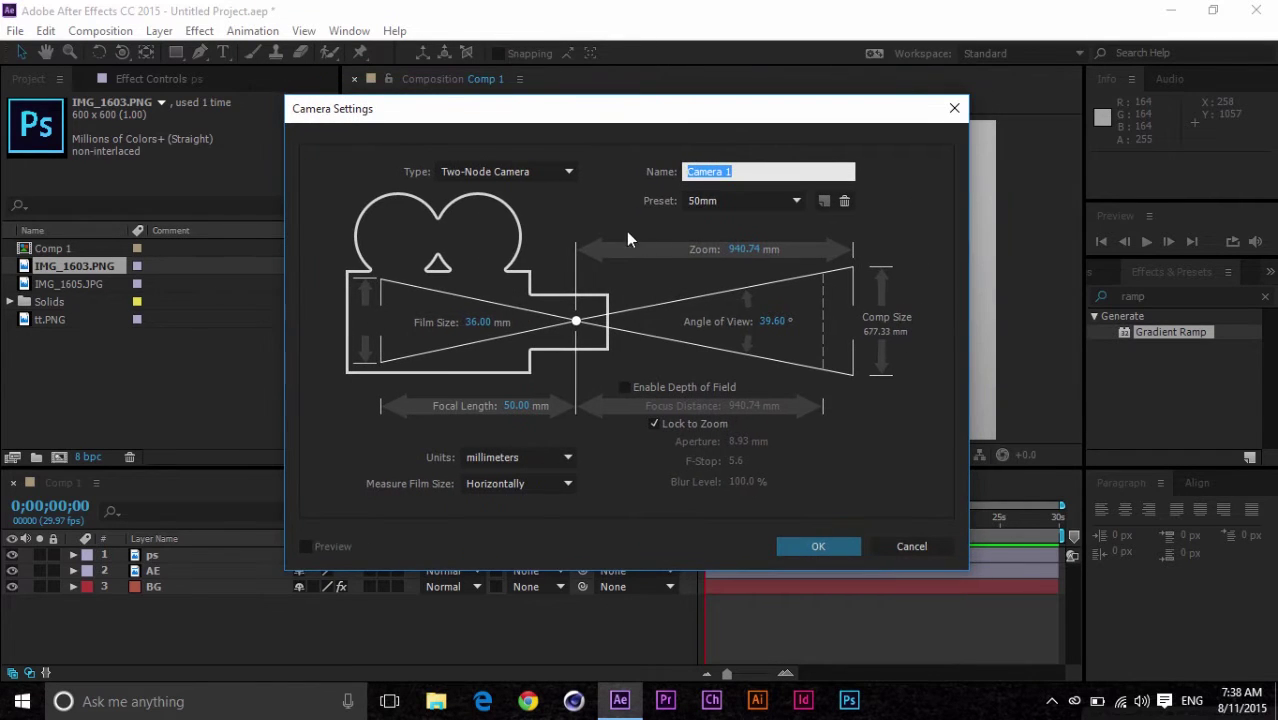
pyautogui.click(750, 171)
pyautogui.moveTo(830, 169); pyautogui.dragTo(656, 176)
pyautogui.click(742, 171)
pyautogui.click(657, 225)
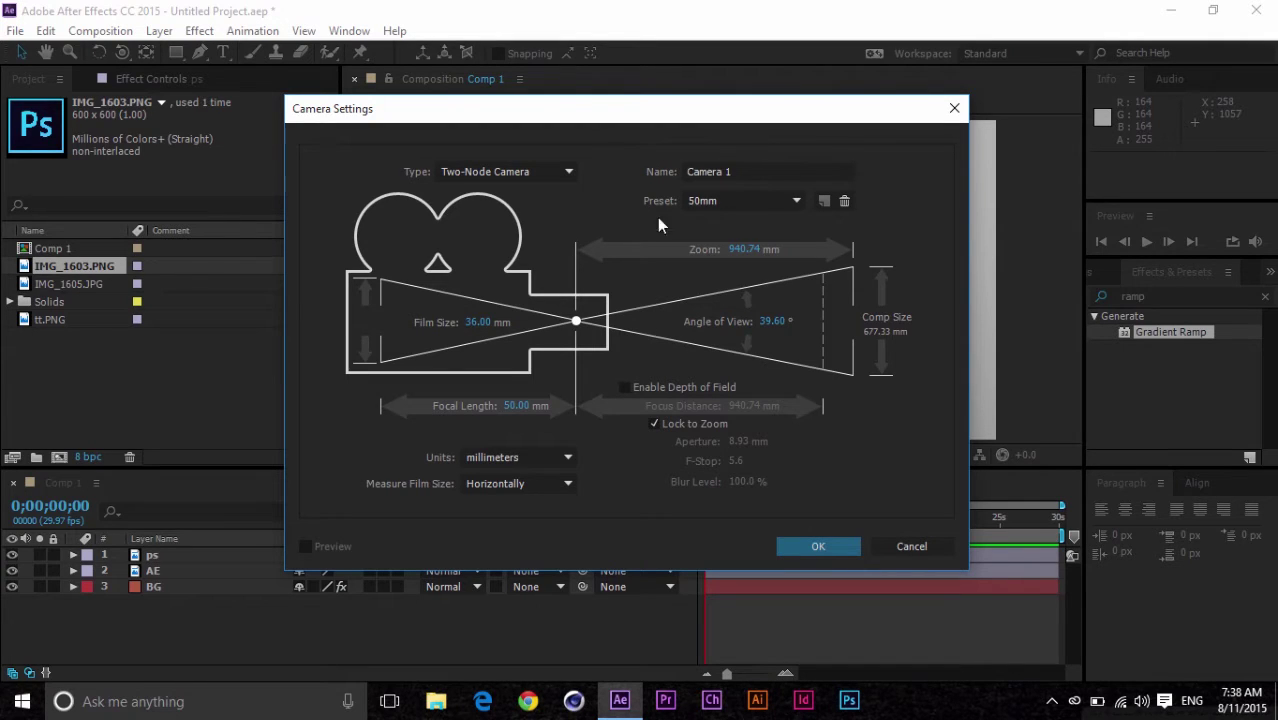
# Review the camera's lens presets and choose 50mm.
pyautogui.click(715, 204)
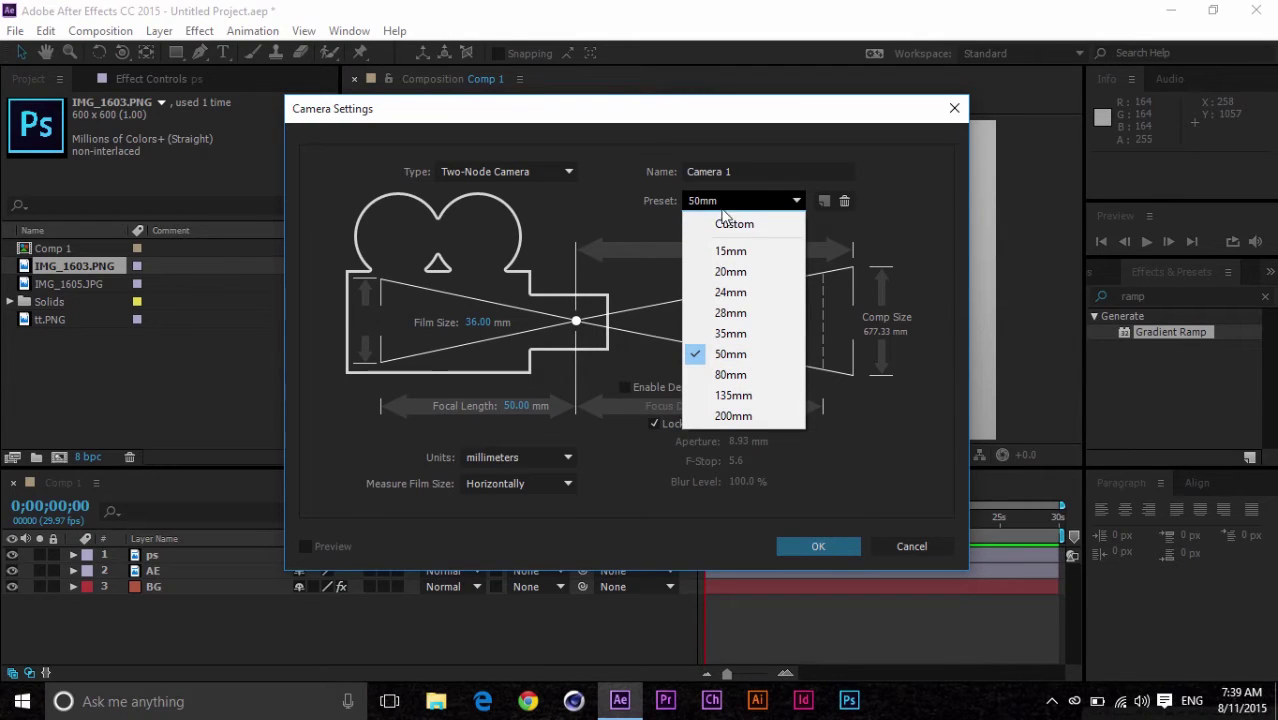
pyautogui.click(740, 358)
pyautogui.click(724, 208)
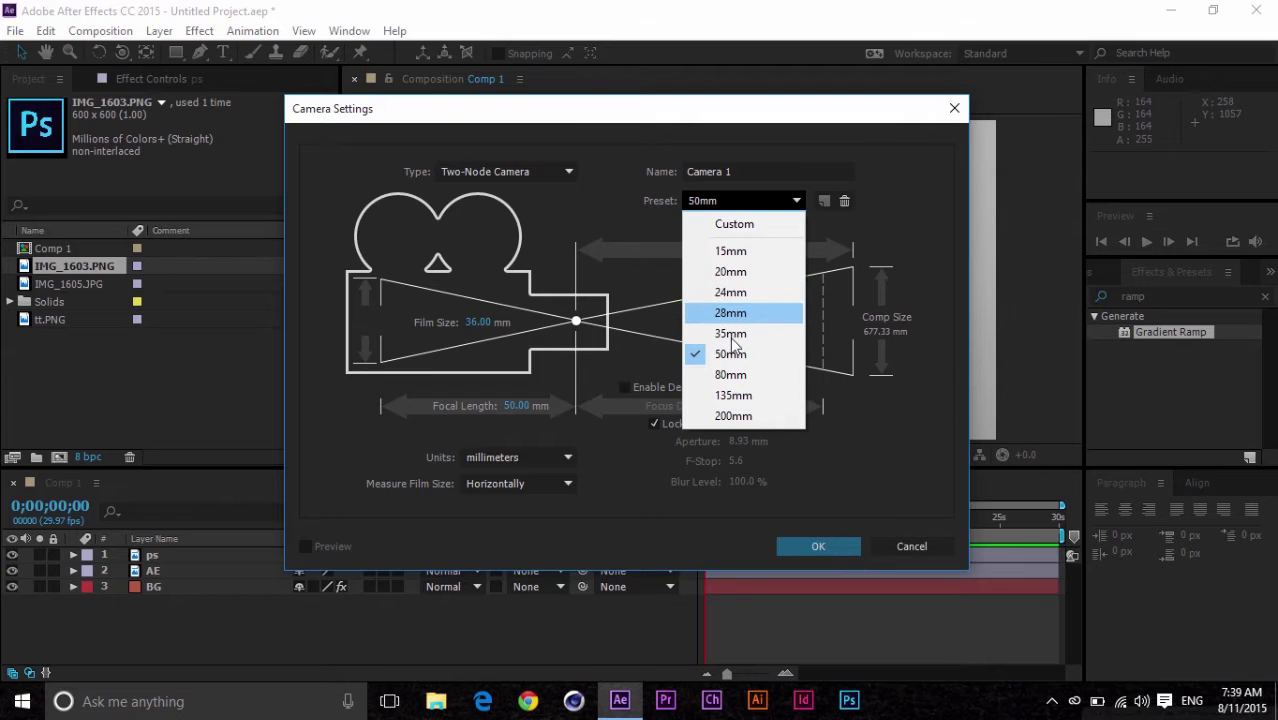
pyautogui.click(654, 228)
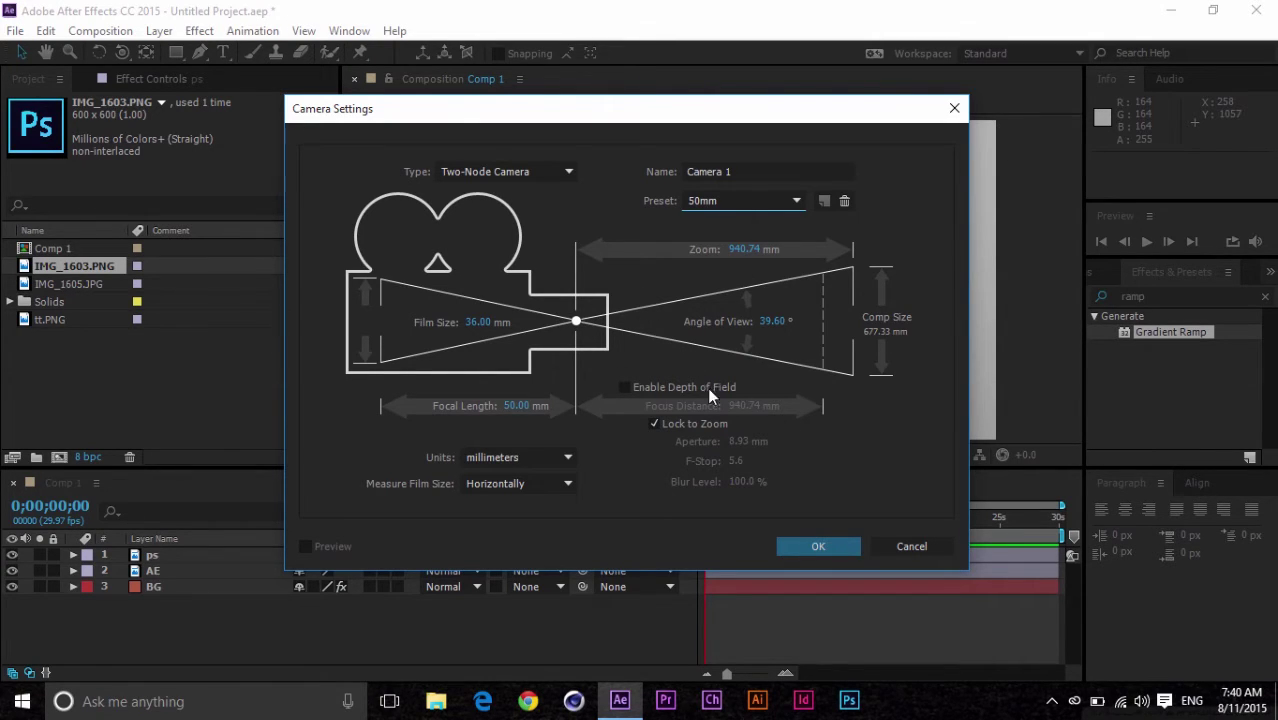
# Set the camera type to Two-Node Camera and create the camera.
pyautogui.click(445, 173)
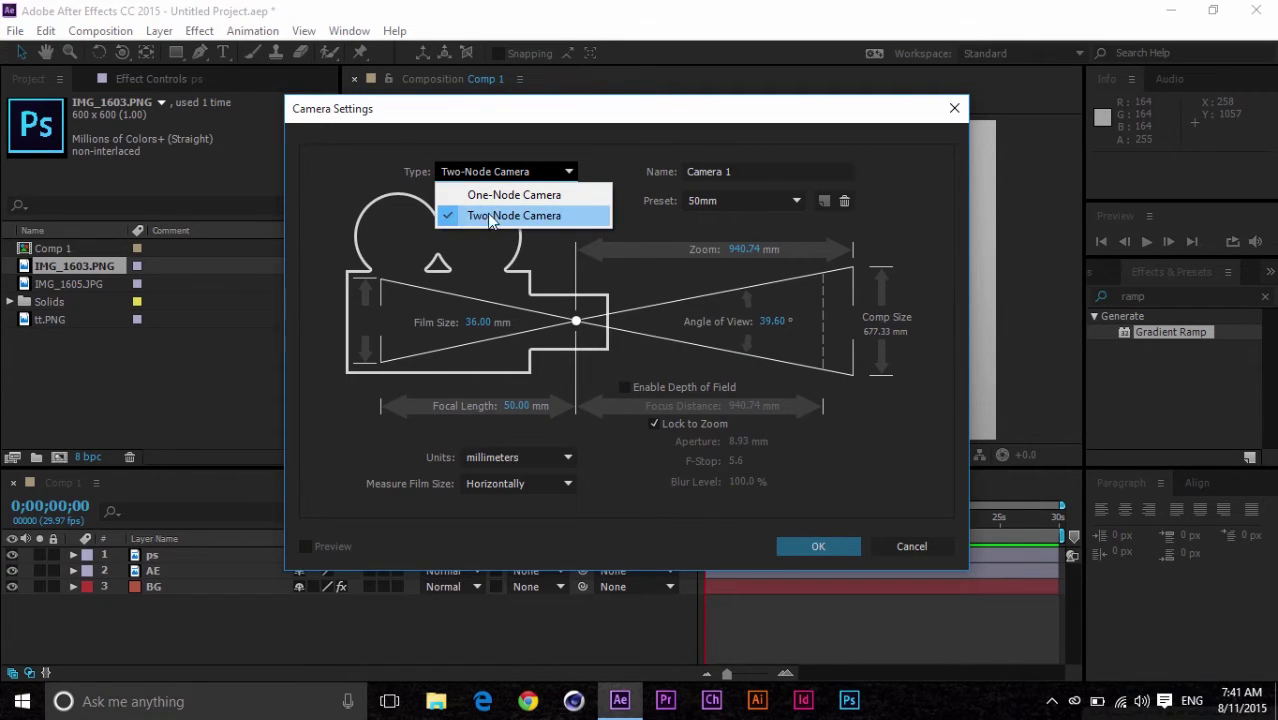
pyautogui.click(538, 223)
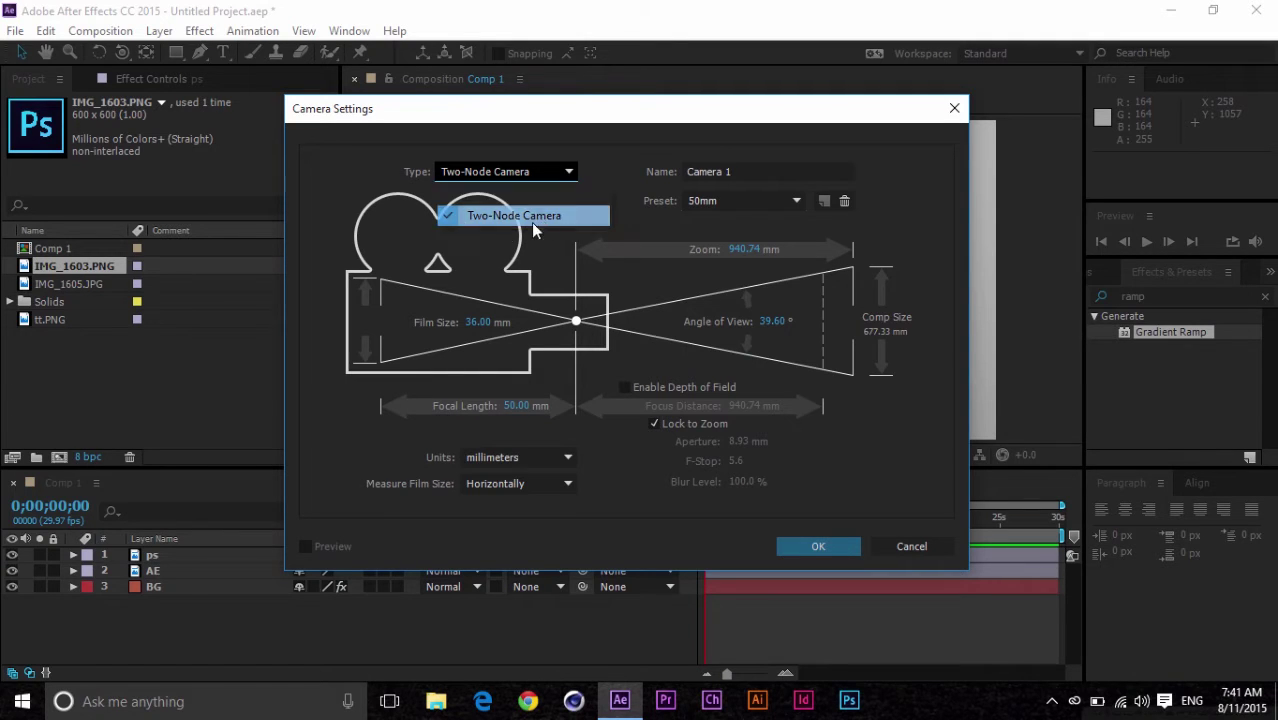
pyautogui.click(473, 176)
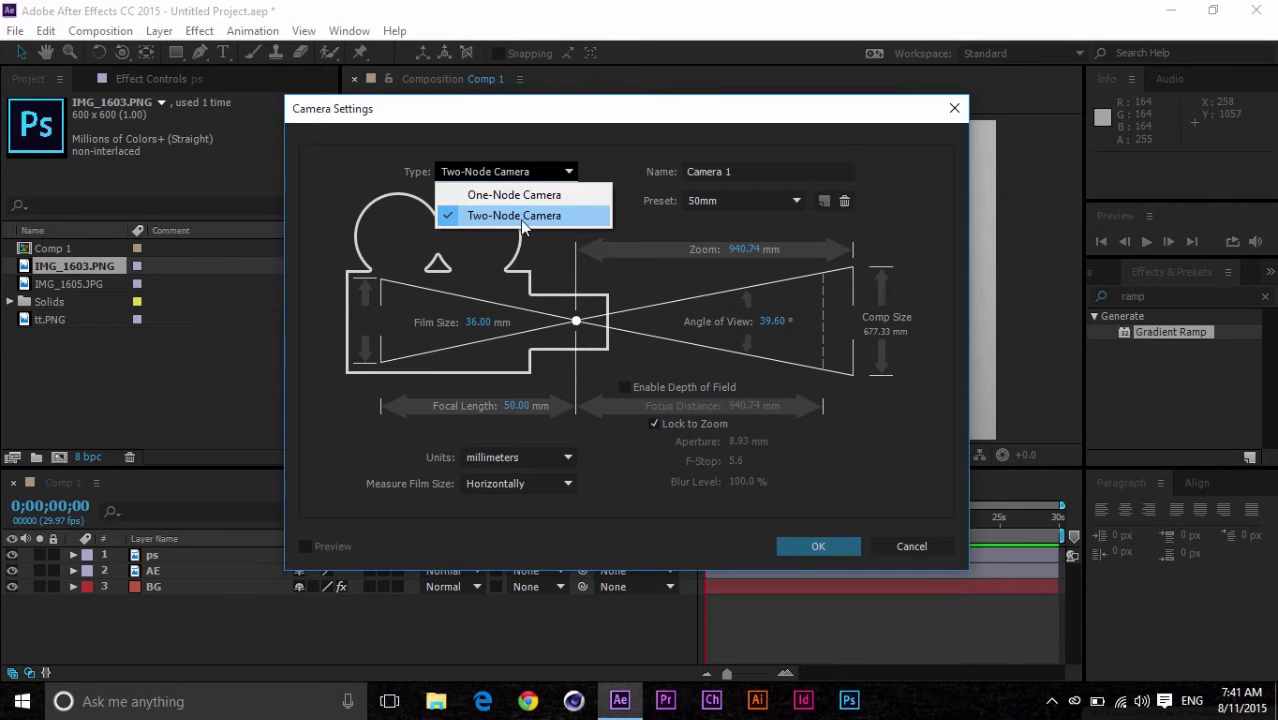
pyautogui.click(519, 219)
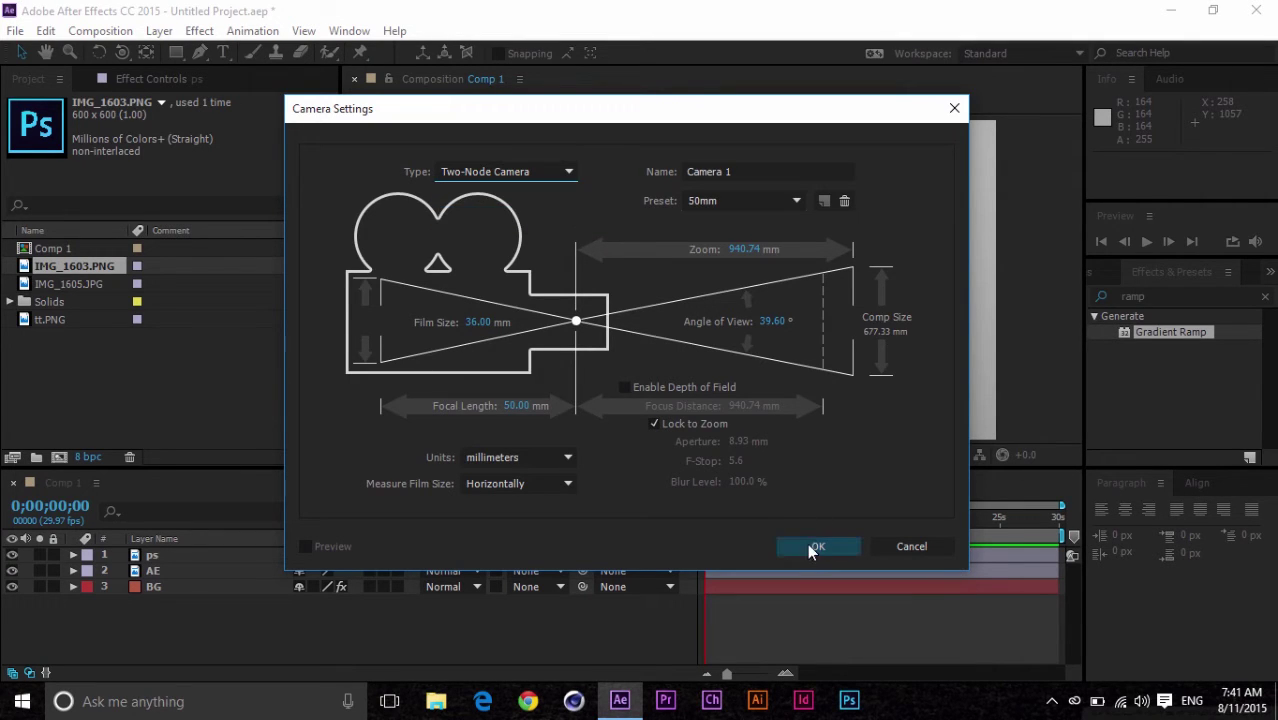
pyautogui.click(813, 547)
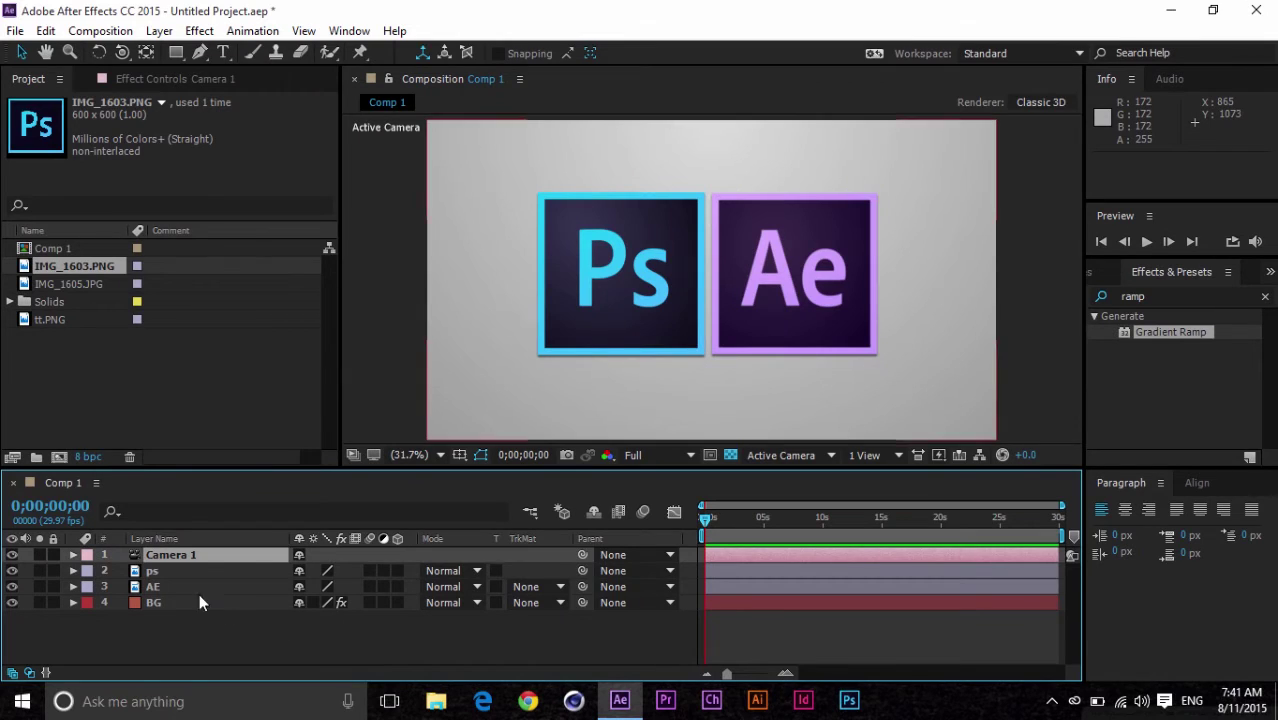
# Turn the ps layer into a 3D layer.
pyautogui.click(169, 556)
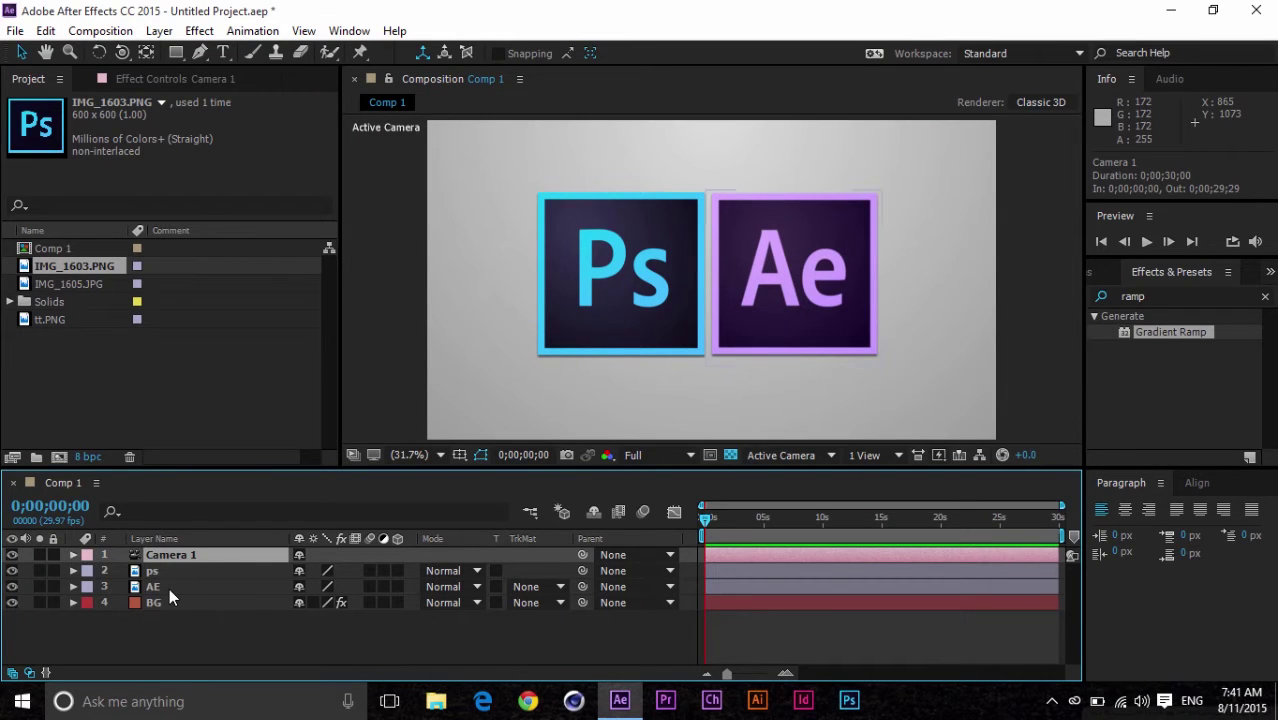
pyautogui.click(166, 572)
pyautogui.click(165, 587)
pyautogui.click(166, 571)
pyautogui.click(166, 587)
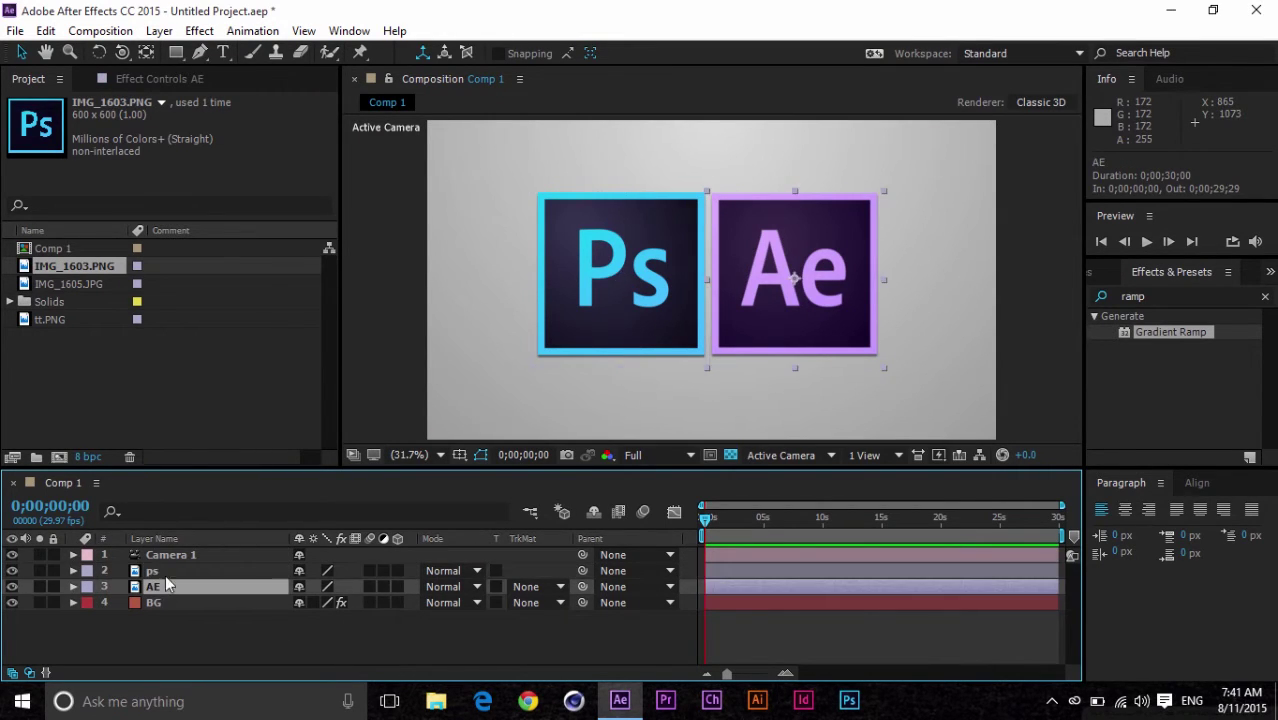
pyautogui.click(166, 571)
pyautogui.click(166, 587)
pyautogui.click(166, 571)
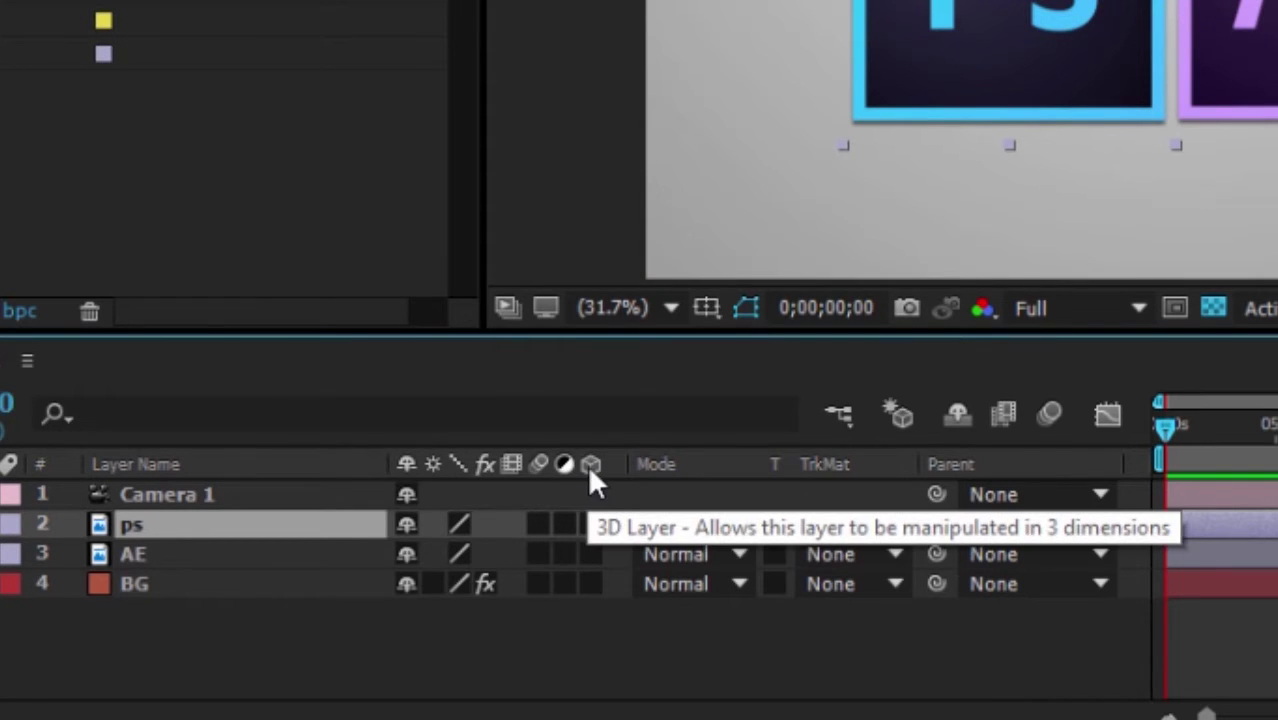
pyautogui.click(592, 524)
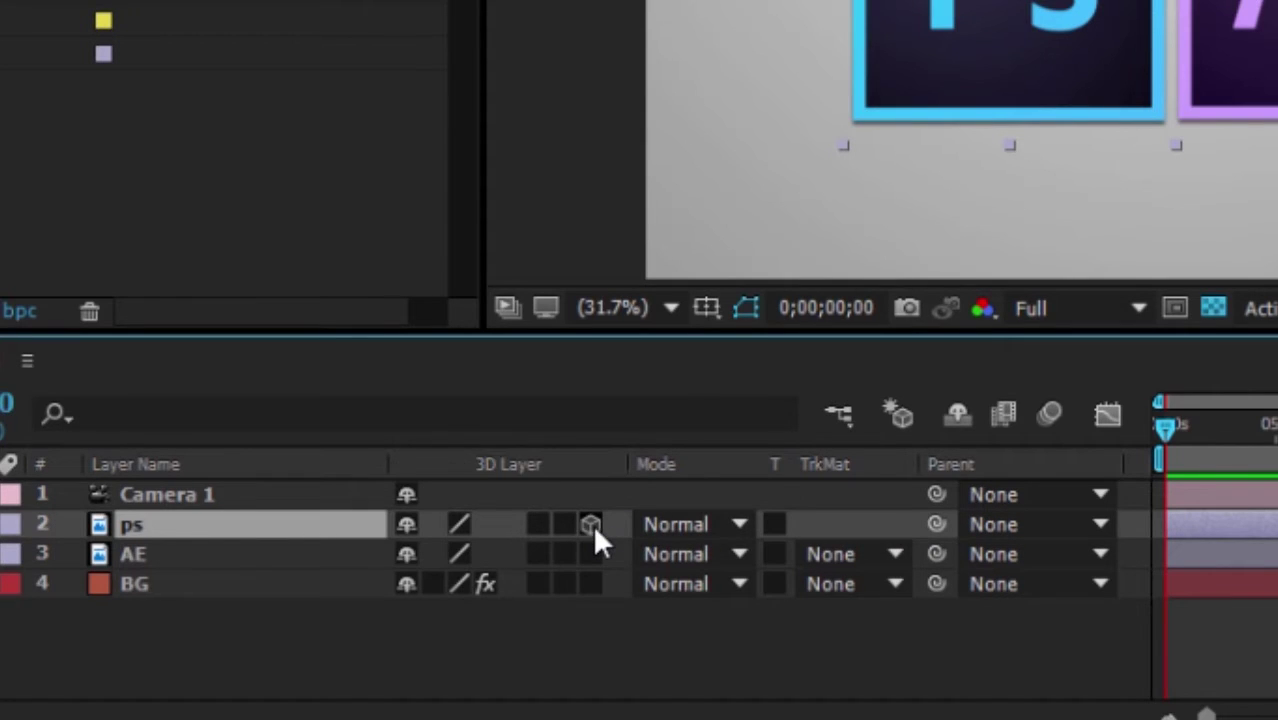
# Turn the AE layer into a 3D layer and keep the ps layer's 3D switch enabled.
pyautogui.click(592, 554)
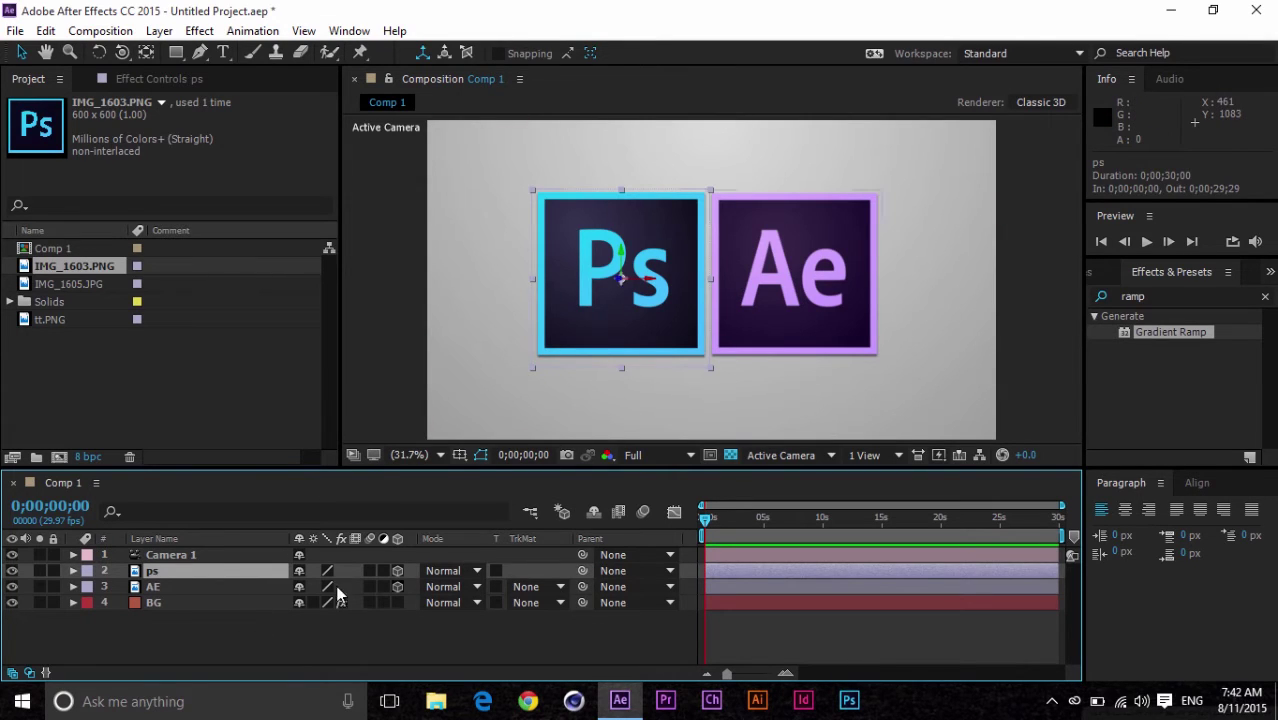
pyautogui.click(397, 571)
pyautogui.click(397, 571)
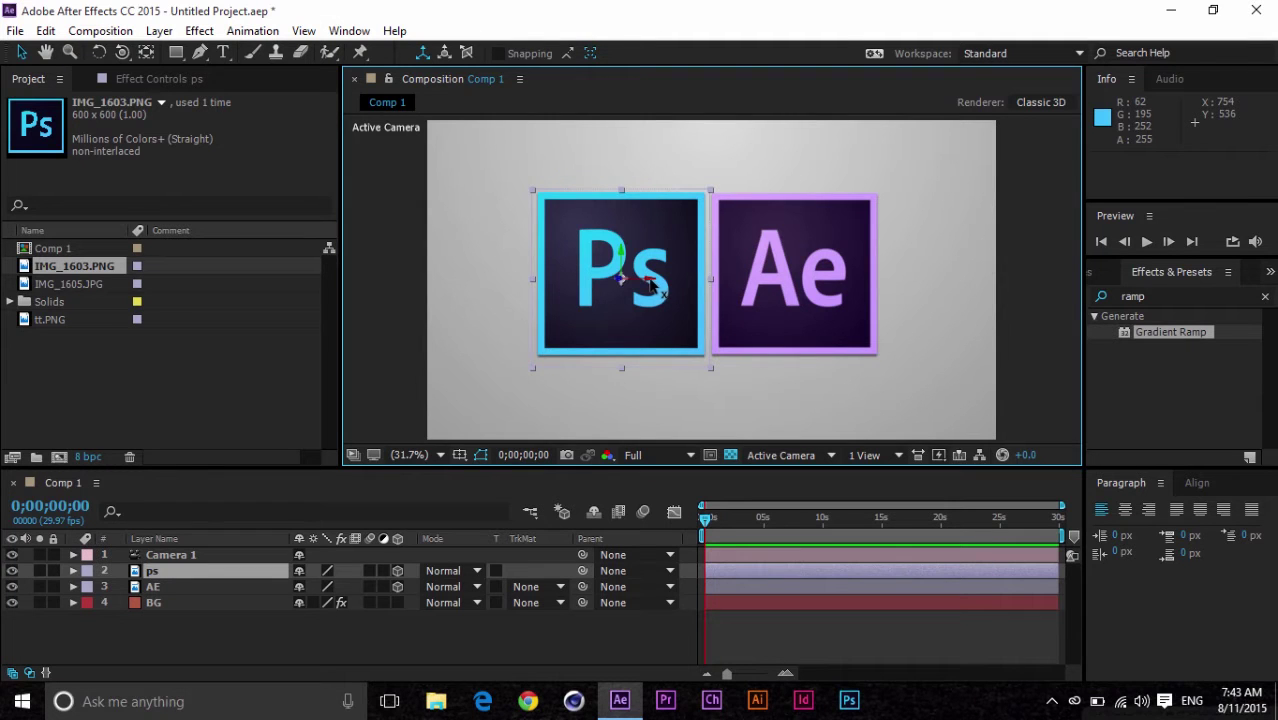
# Move the ps layer along its X, Y and Z axes to about 571.6, 543.2, 262.1 and deselect it.
pyautogui.moveTo(650, 285); pyautogui.dragTo(630, 362)
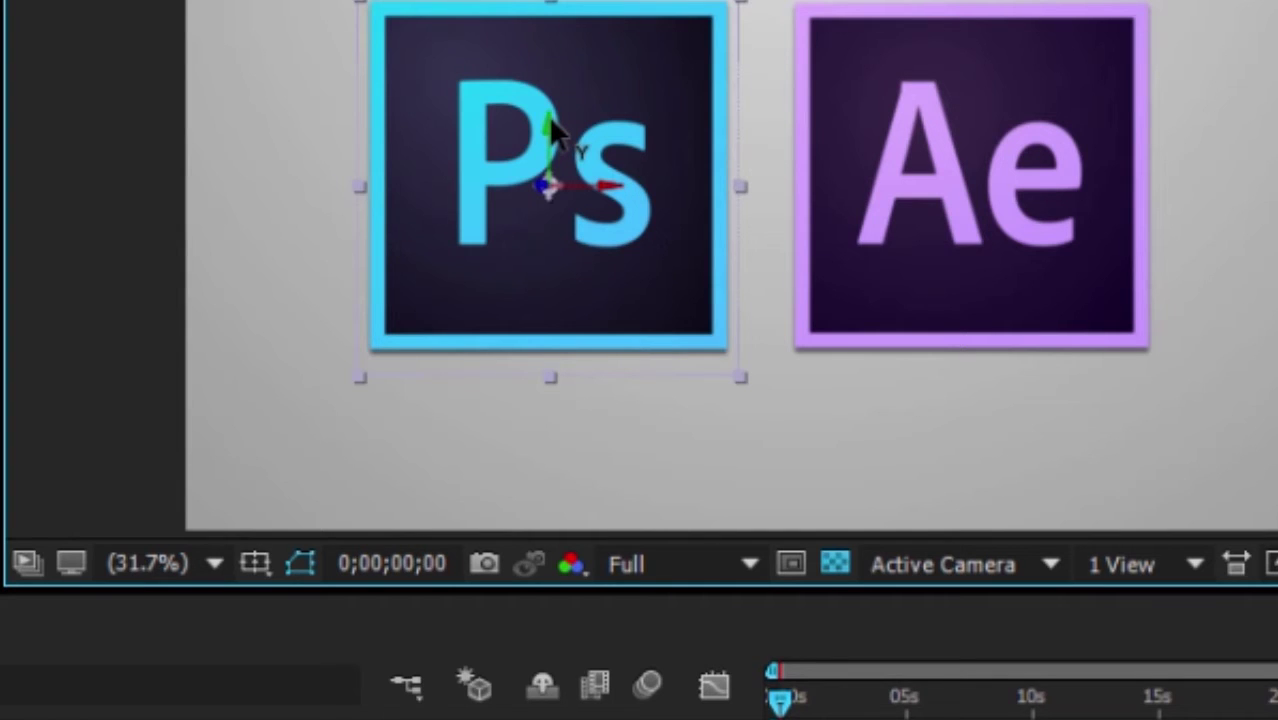
pyautogui.moveTo(550, 99); pyautogui.dragTo(566, 27)
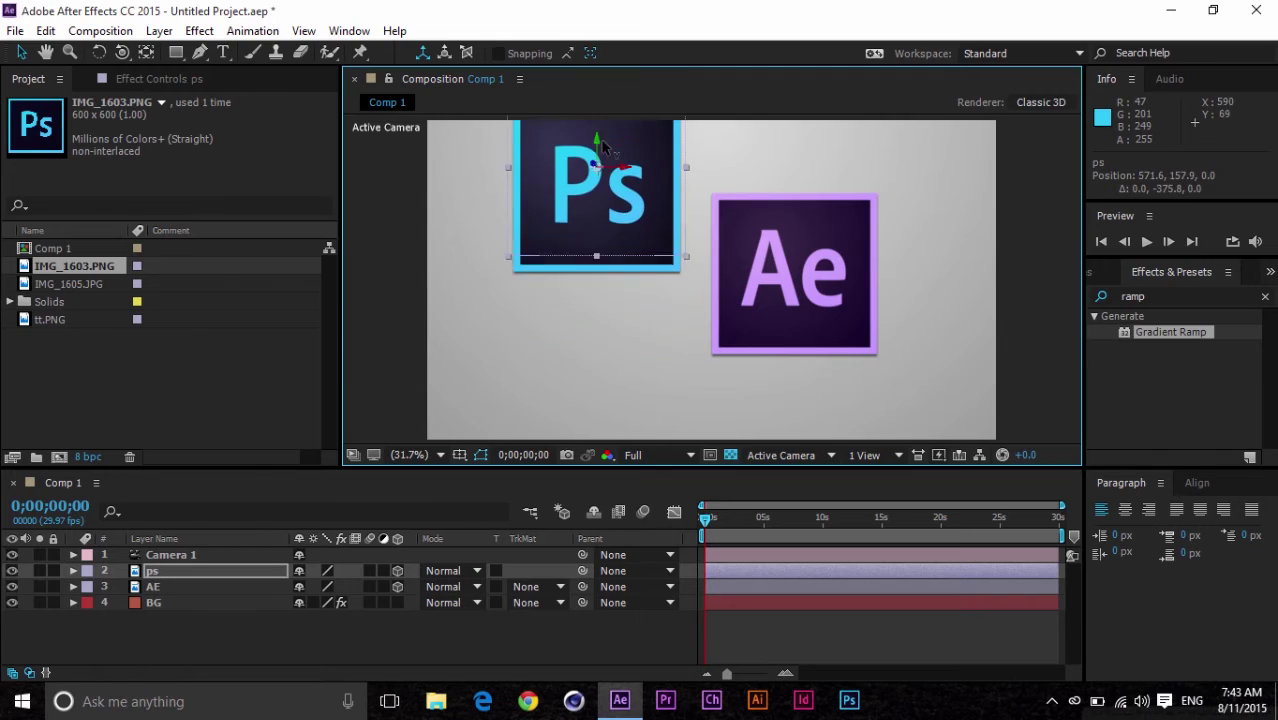
pyautogui.moveTo(605, 210); pyautogui.dragTo(727, 237)
pyautogui.moveTo(828, 222); pyautogui.dragTo(1276, 136)
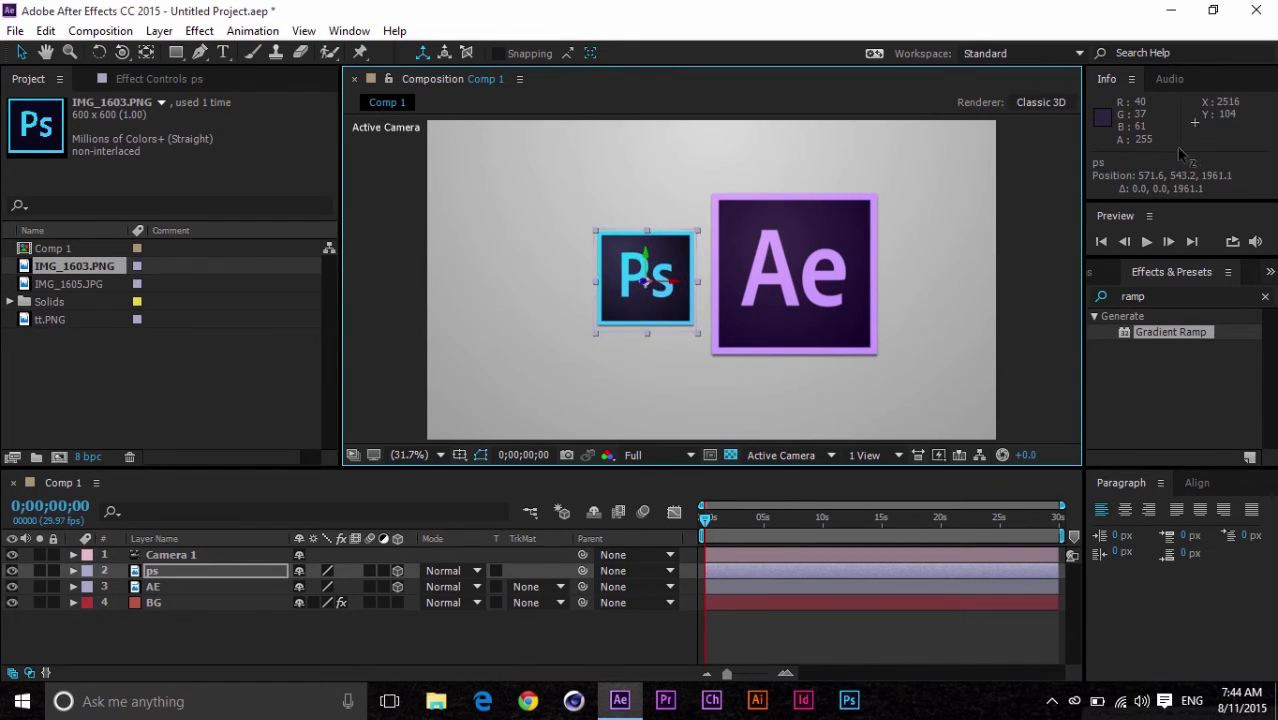
pyautogui.moveTo(1233, 160); pyautogui.dragTo(666, 290)
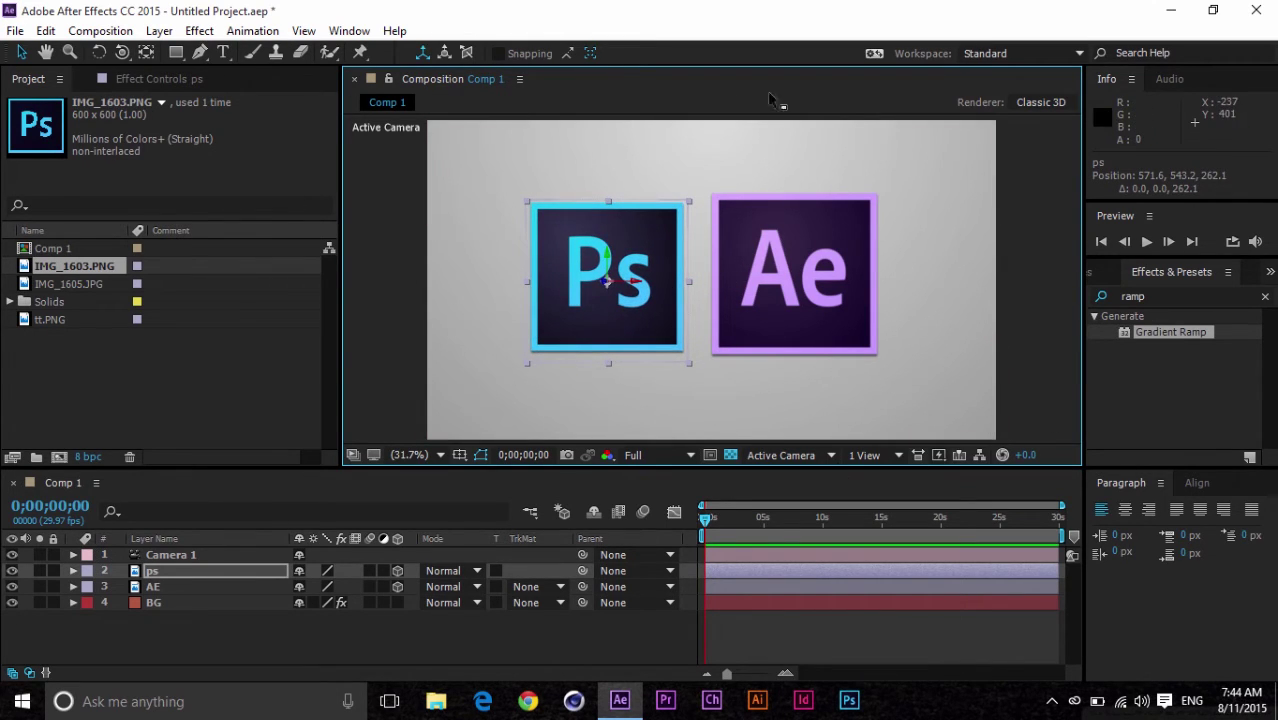
pyautogui.click(376, 366)
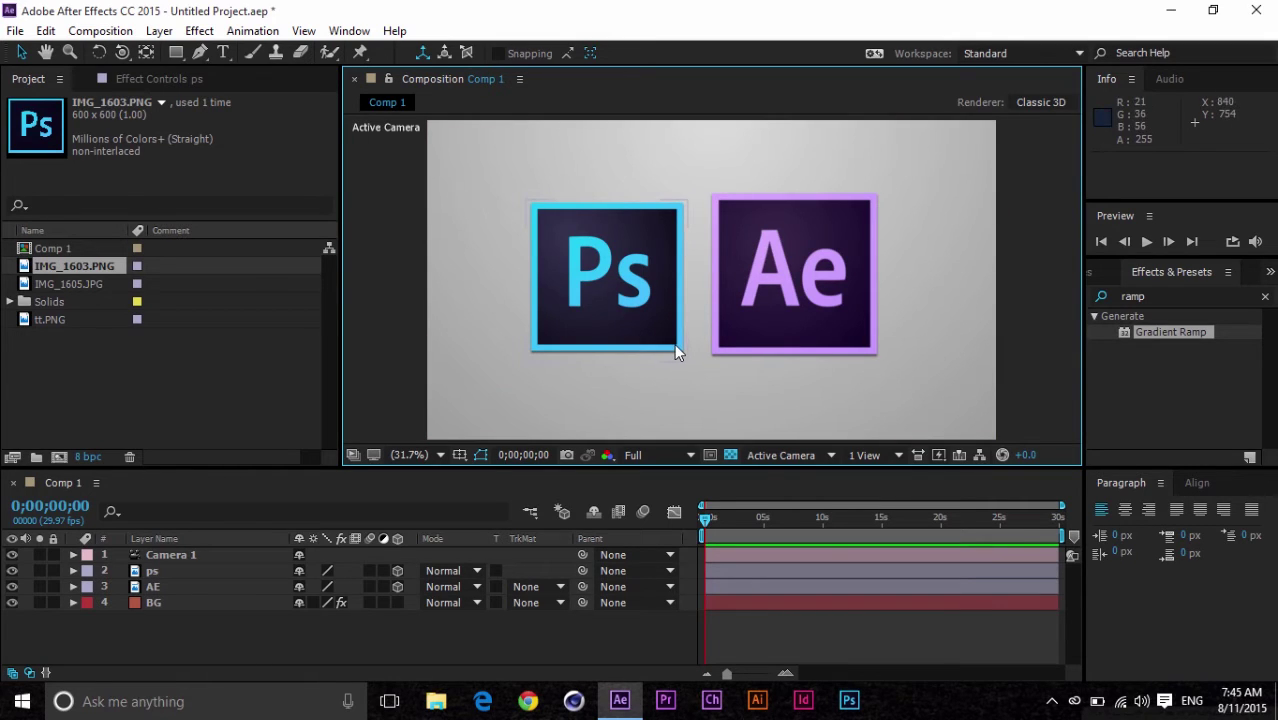
# Split the composition viewer into 2 Views - Horizontal and widen it so both views fit.
pyautogui.click(862, 456)
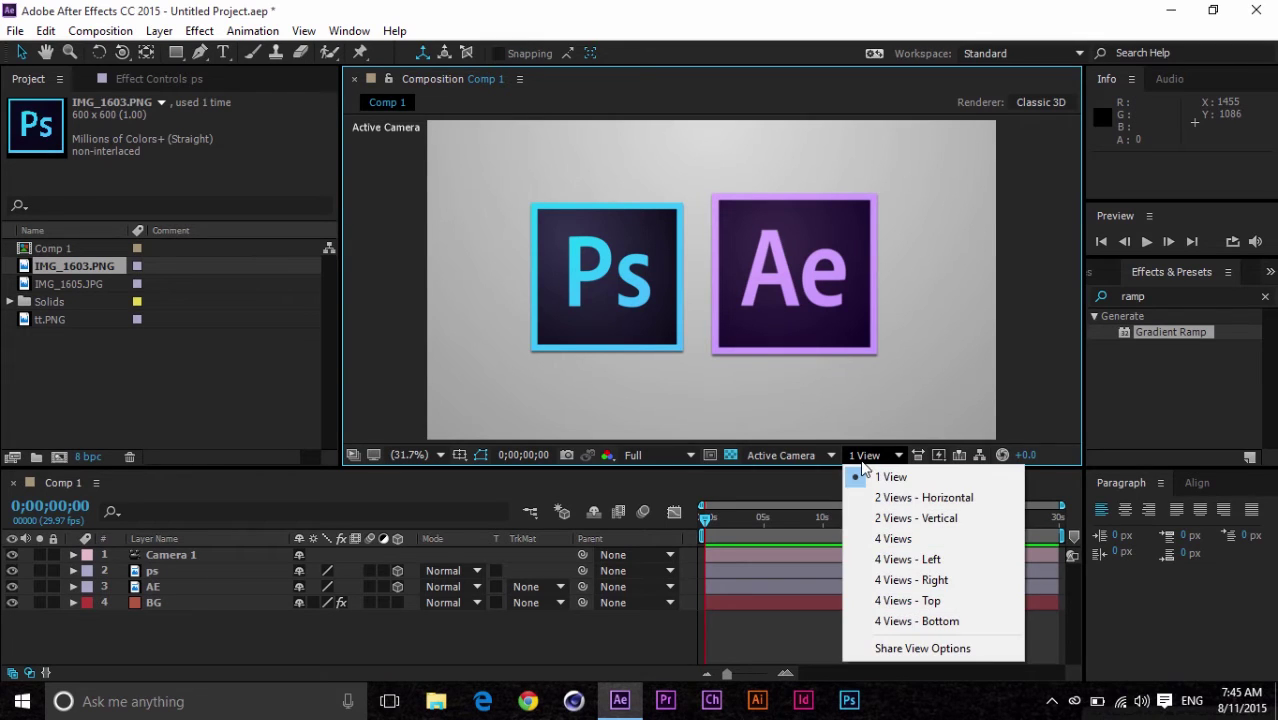
pyautogui.click(947, 506)
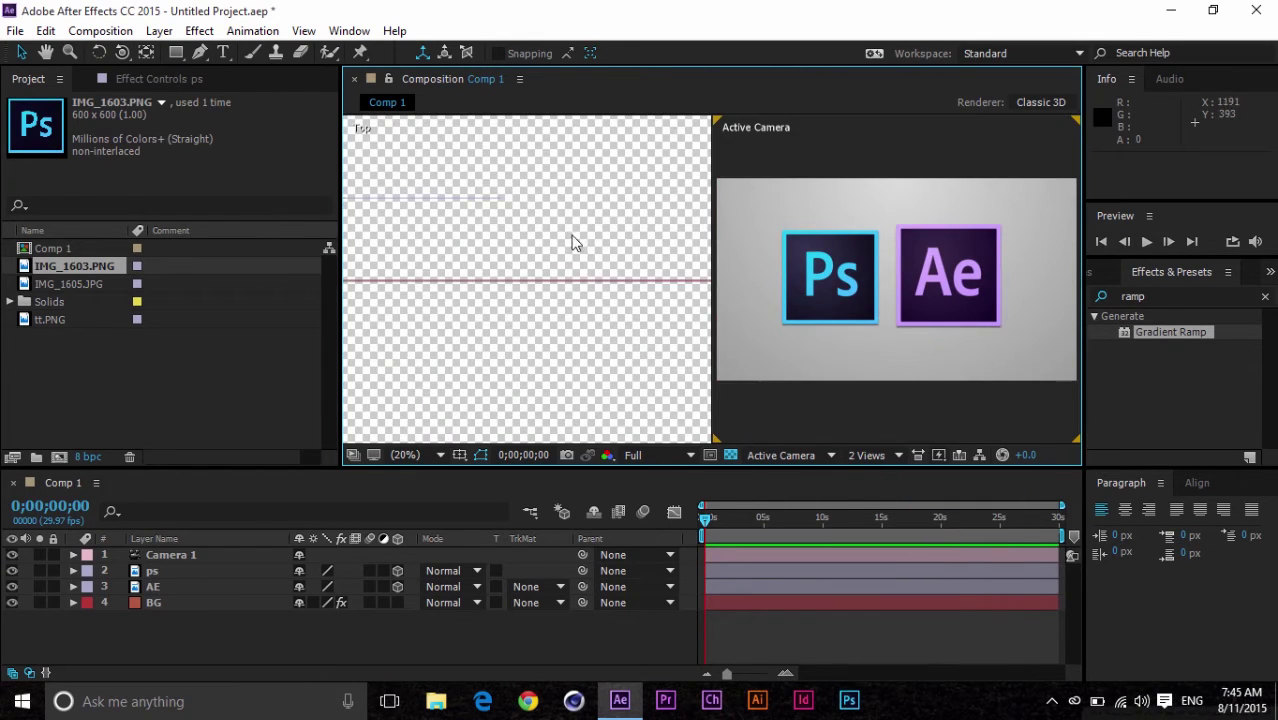
pyautogui.moveTo(340, 283); pyautogui.dragTo(213, 285)
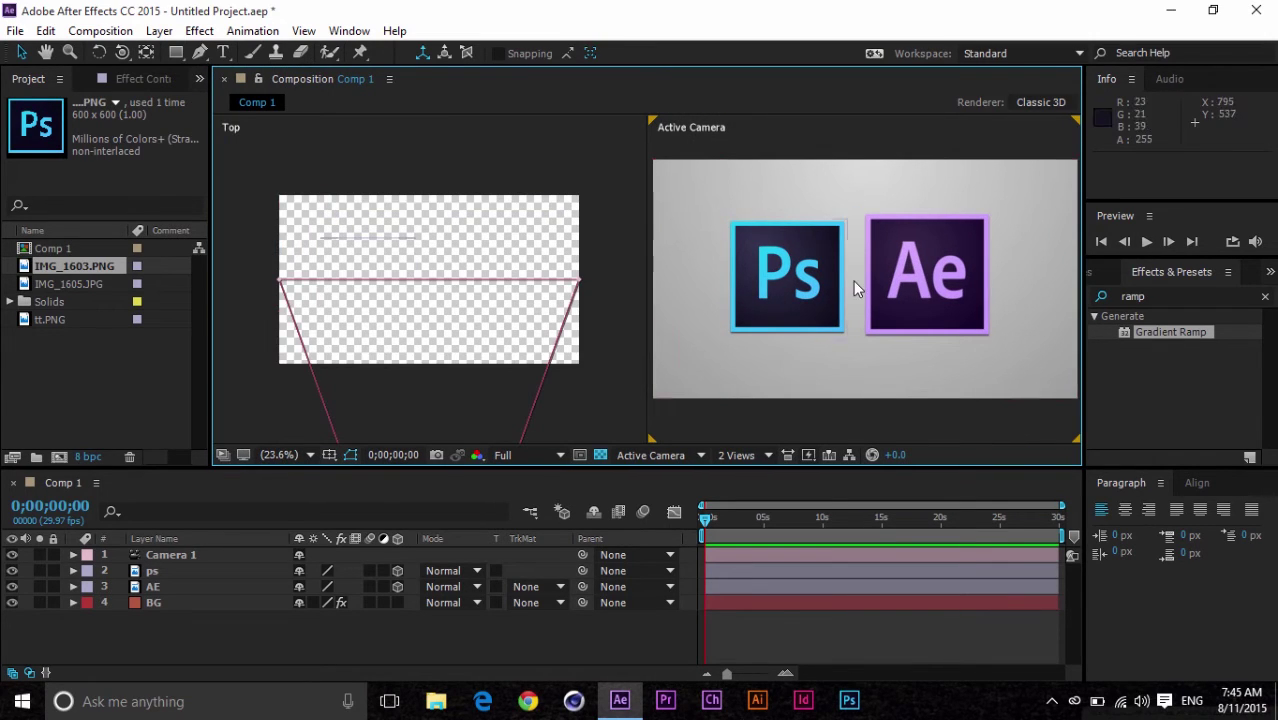
pyautogui.click(638, 116)
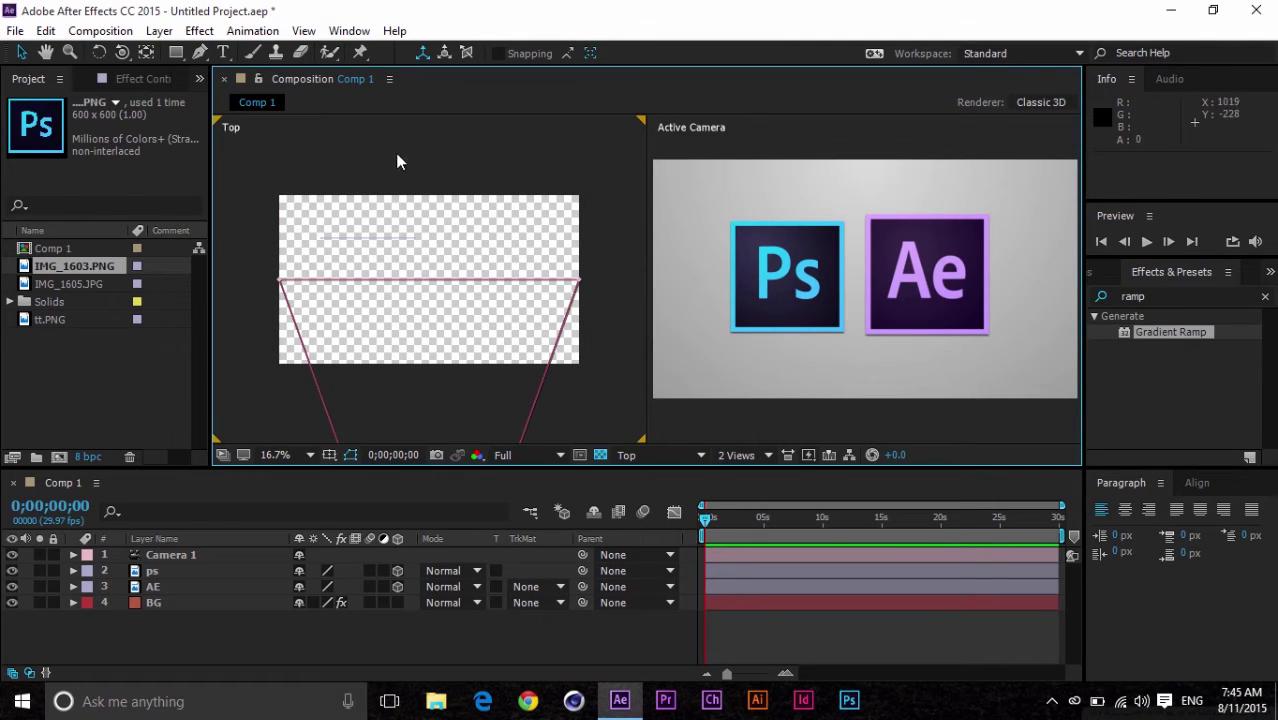
pyautogui.click(740, 133)
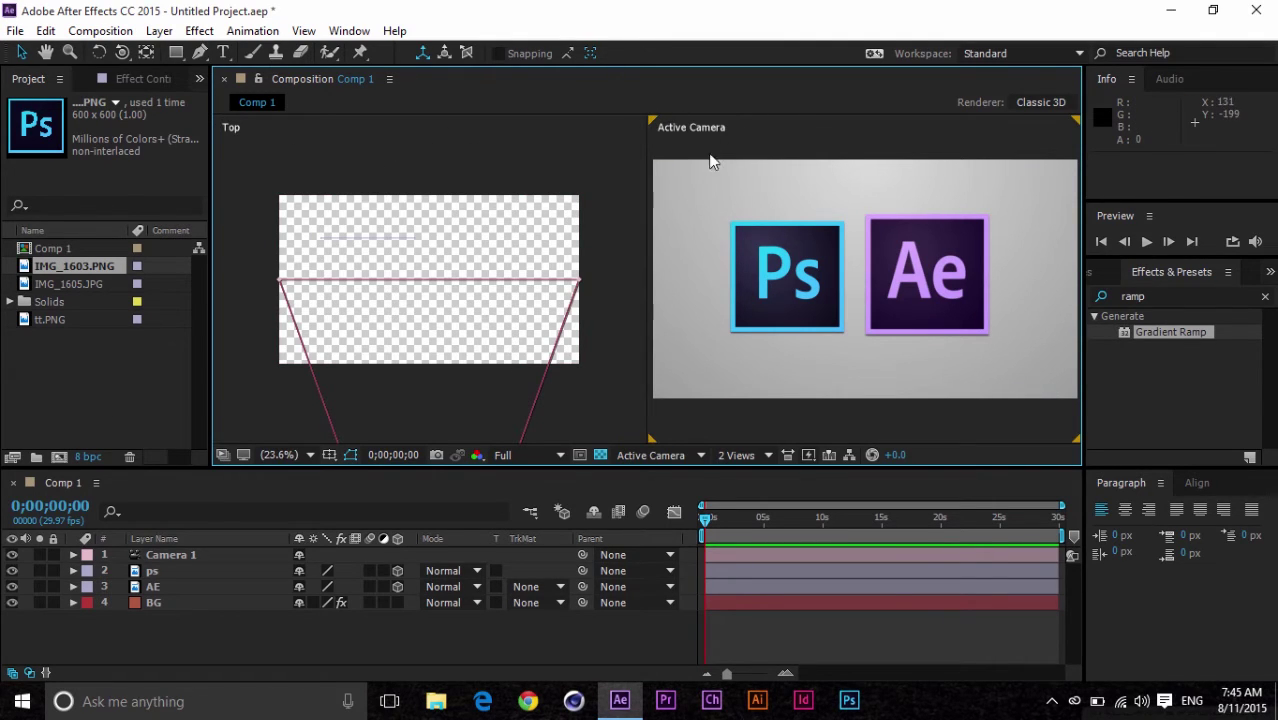
# Compare the 2 Views - Vertical and 4 Views - Left layouts, and return to 2 Views - Horizontal.
pyautogui.click(738, 455)
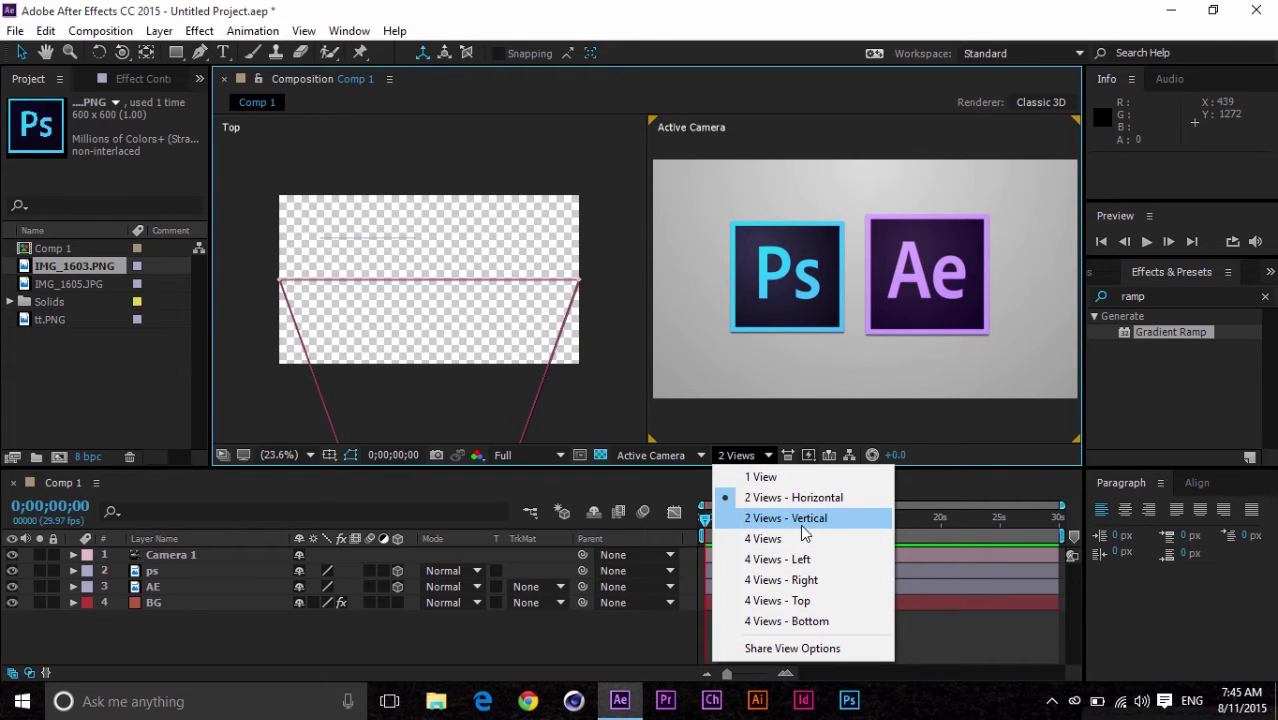
pyautogui.click(803, 520)
pyautogui.click(742, 456)
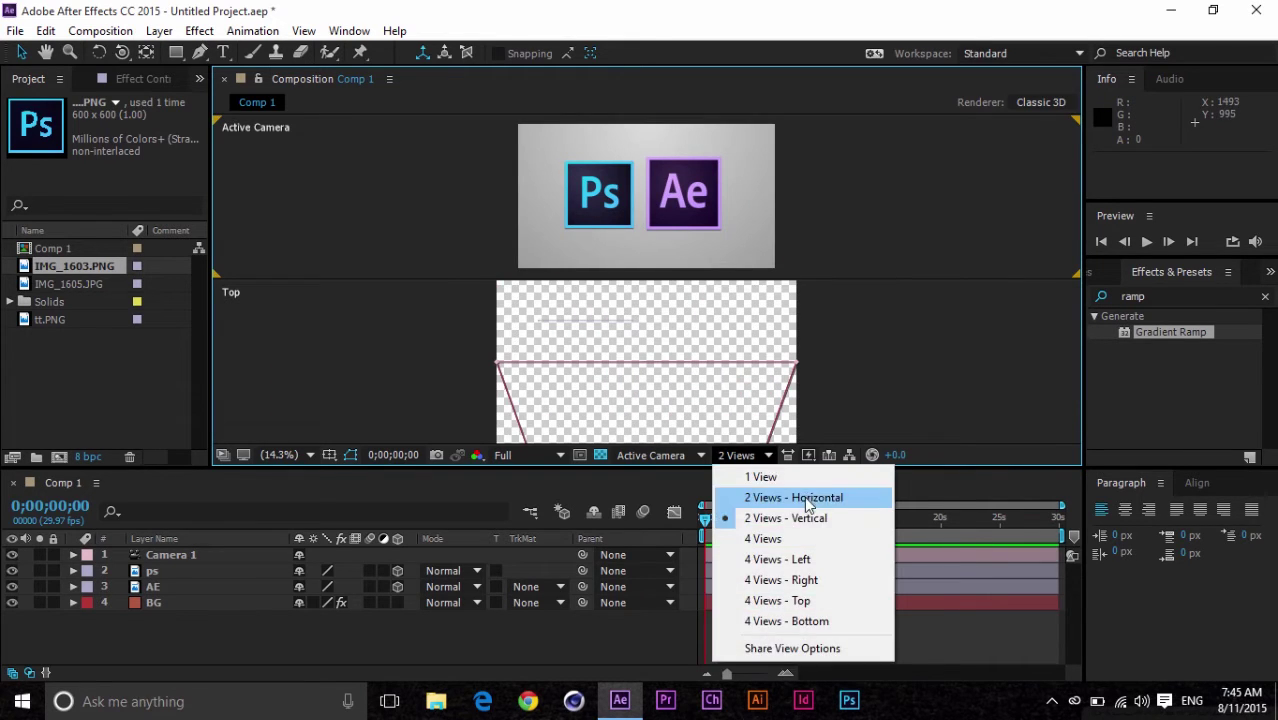
pyautogui.click(808, 560)
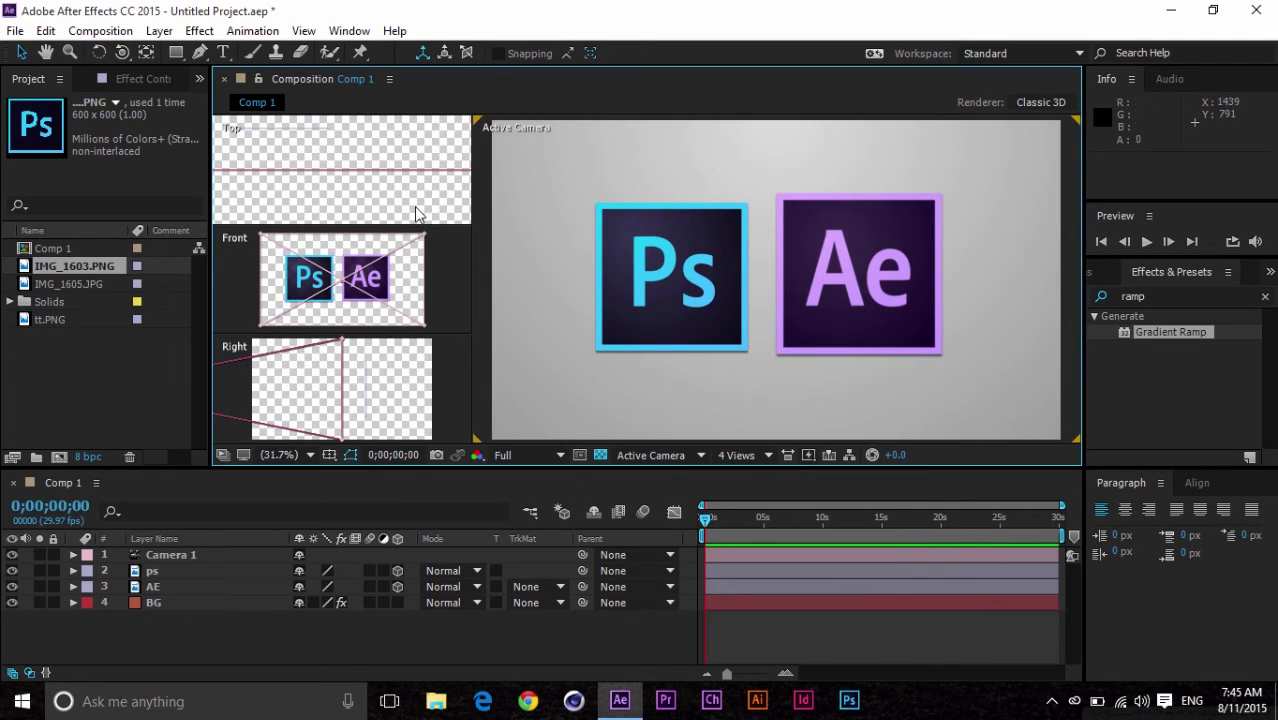
pyautogui.click(740, 457)
pyautogui.click(724, 457)
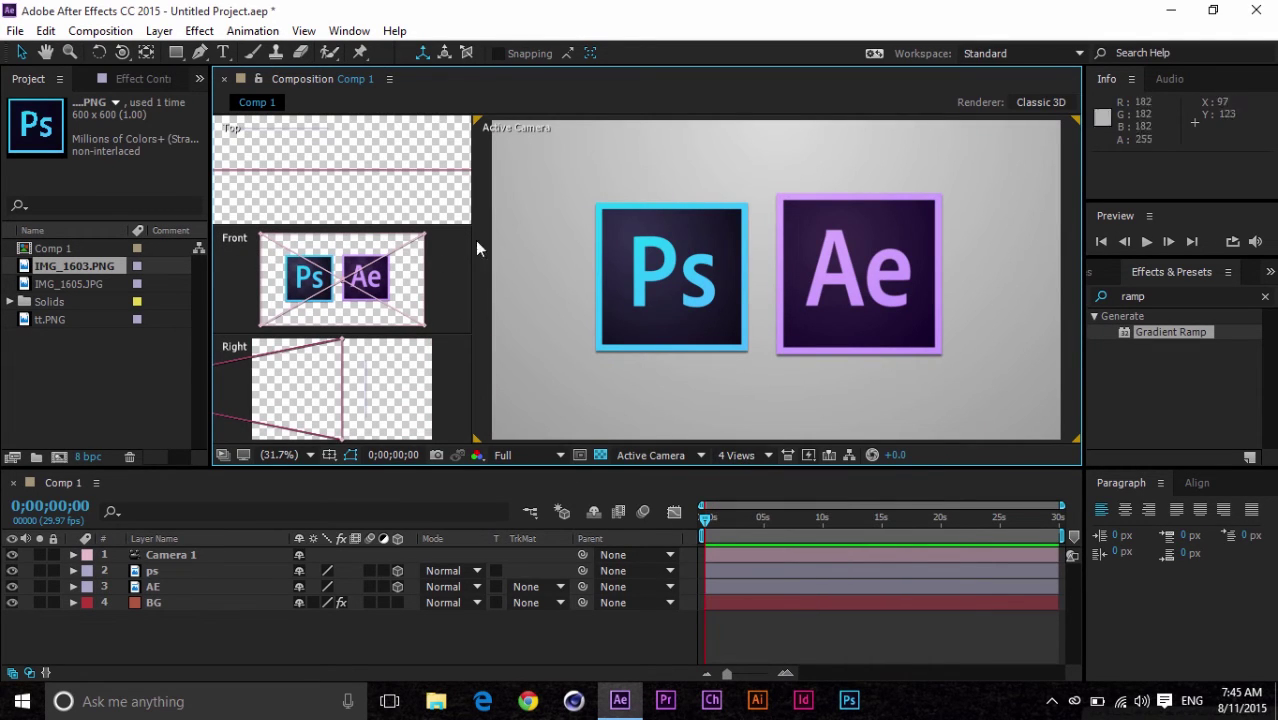
pyautogui.click(732, 457)
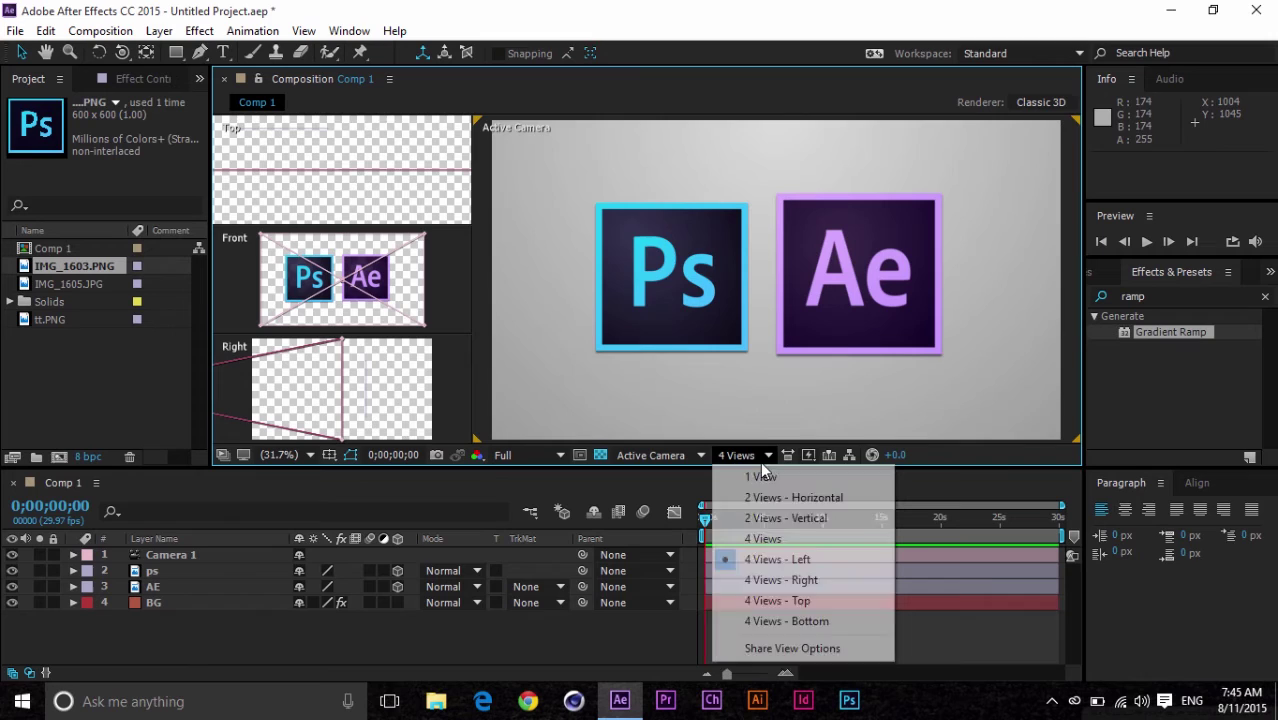
pyautogui.click(805, 499)
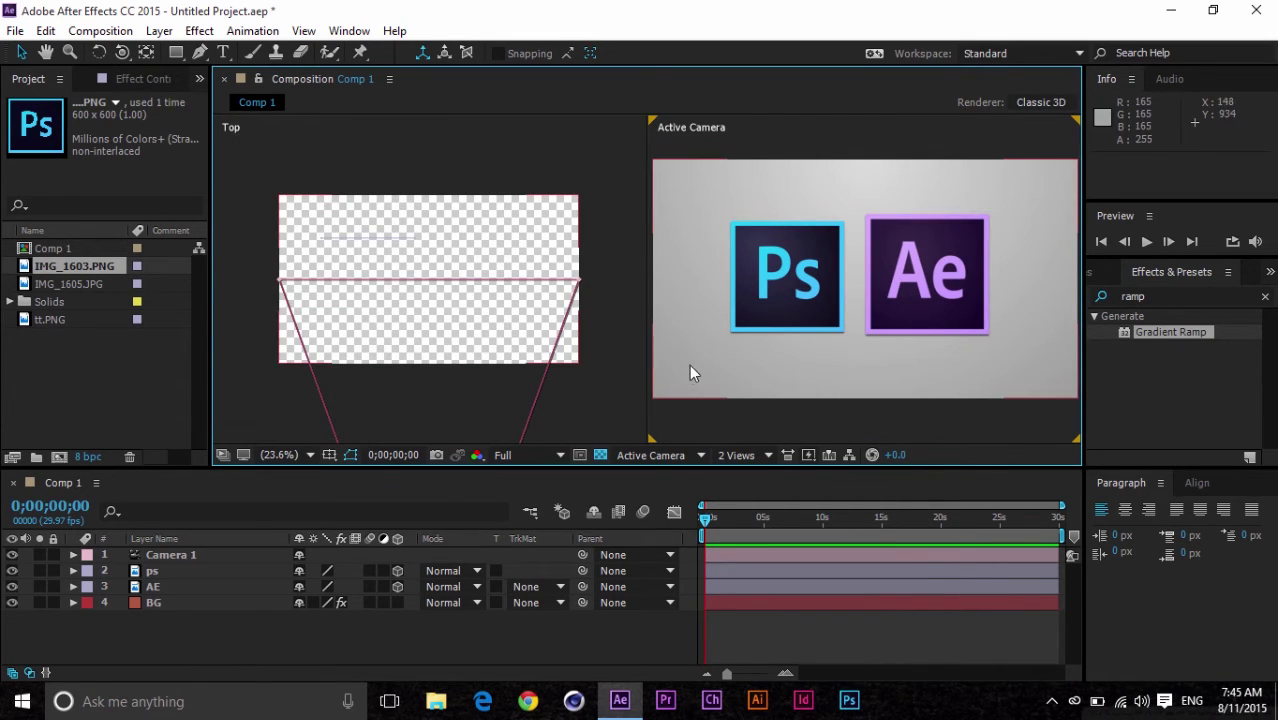
# Examine the layers from the Front, Back and Bottom in the view beside Active Camera.
pyautogui.click(521, 170)
pyautogui.click(650, 455)
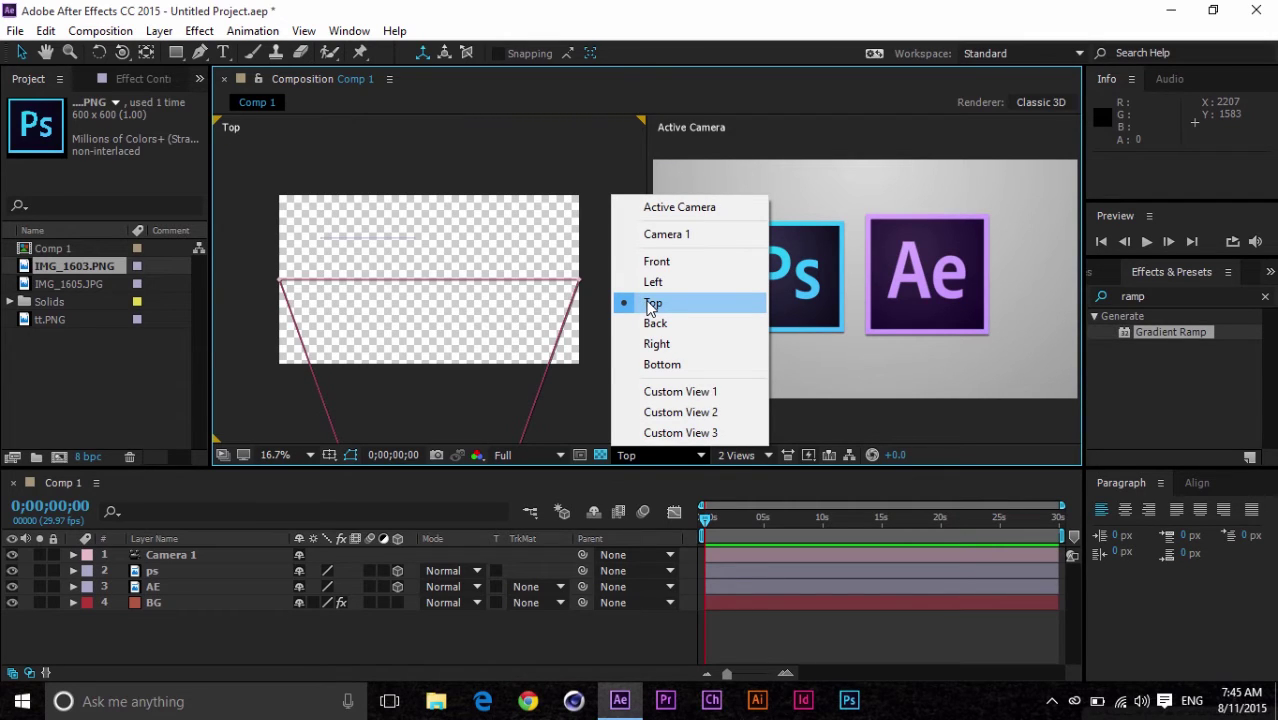
pyautogui.click(657, 262)
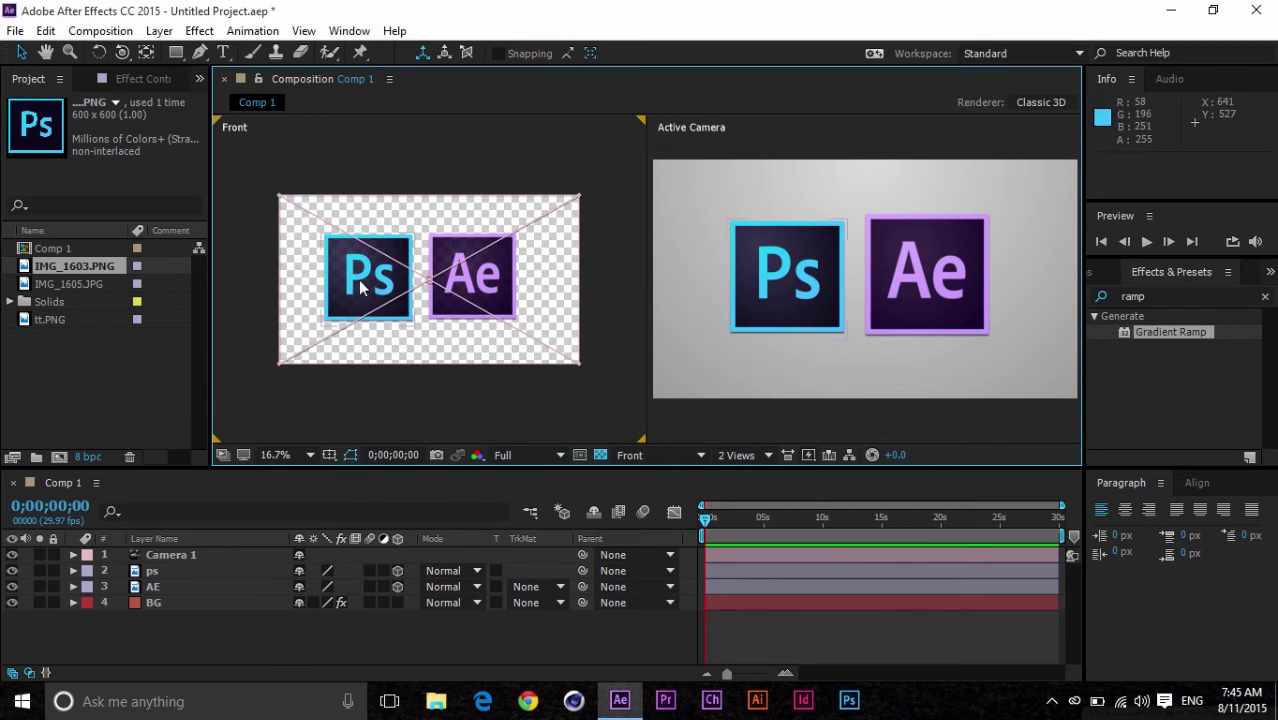
pyautogui.click(754, 292)
pyautogui.click(537, 135)
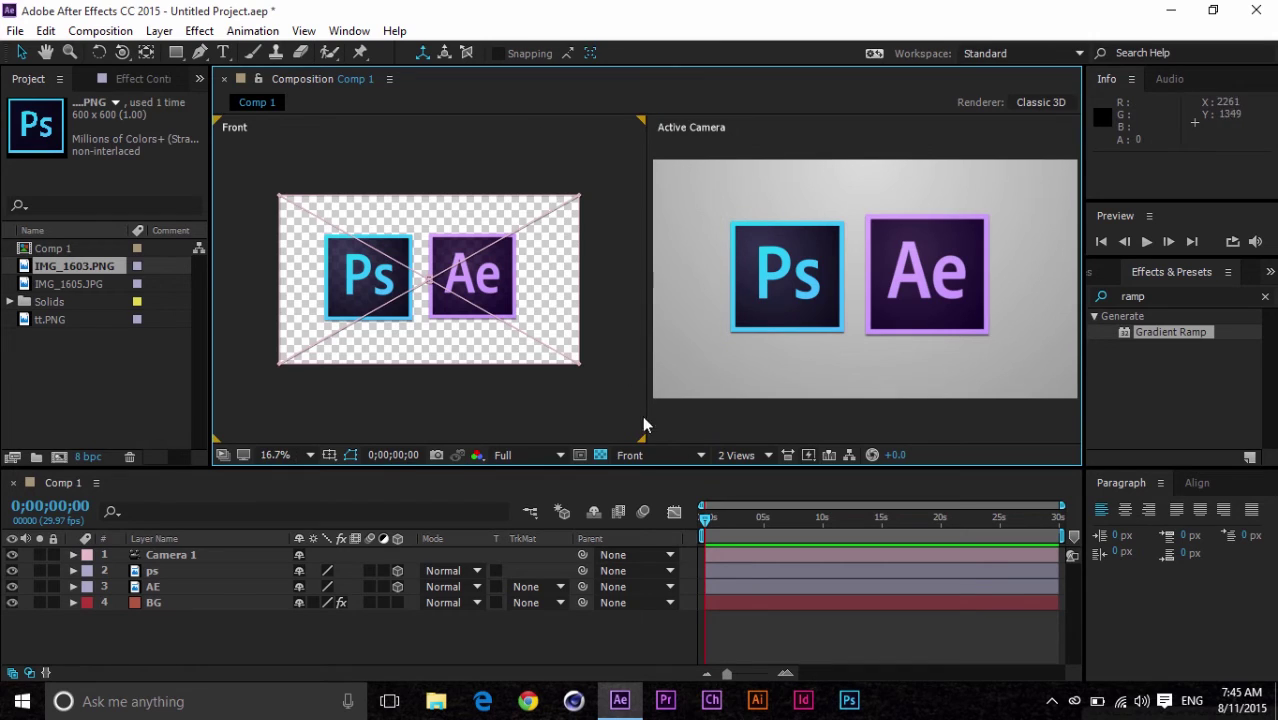
pyautogui.click(649, 449)
pyautogui.click(667, 325)
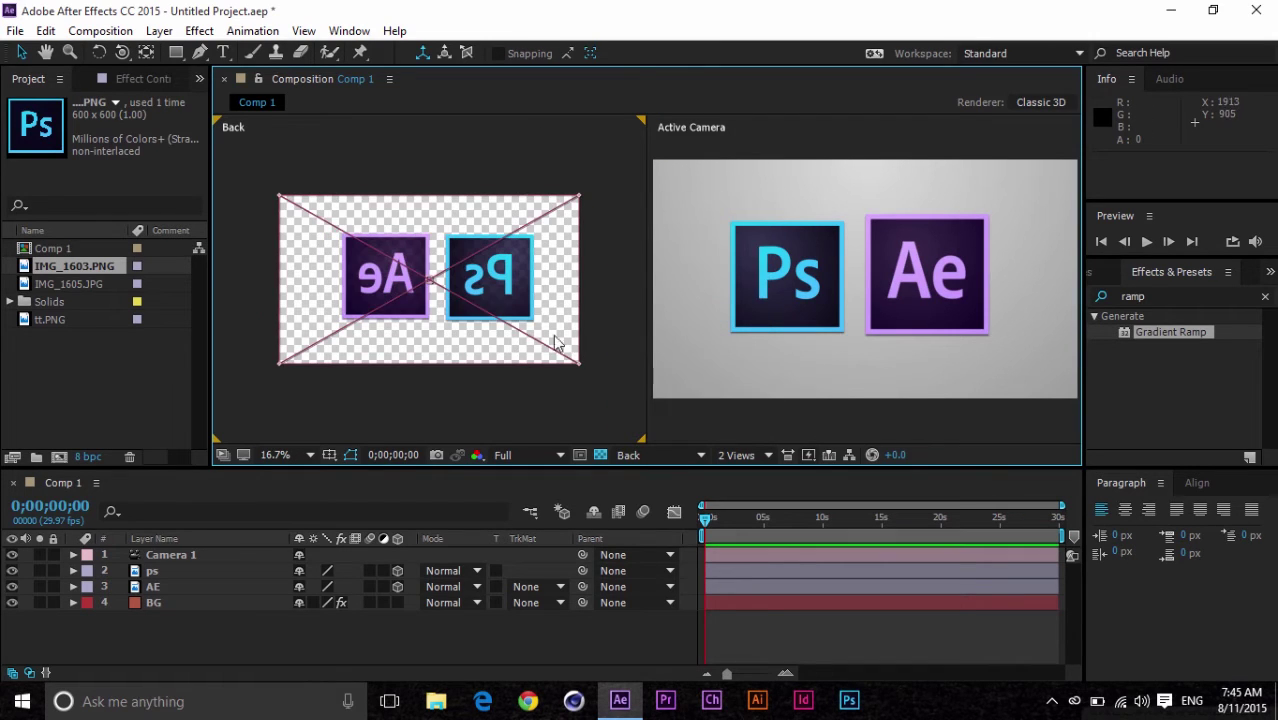
pyautogui.click(648, 458)
pyautogui.click(677, 364)
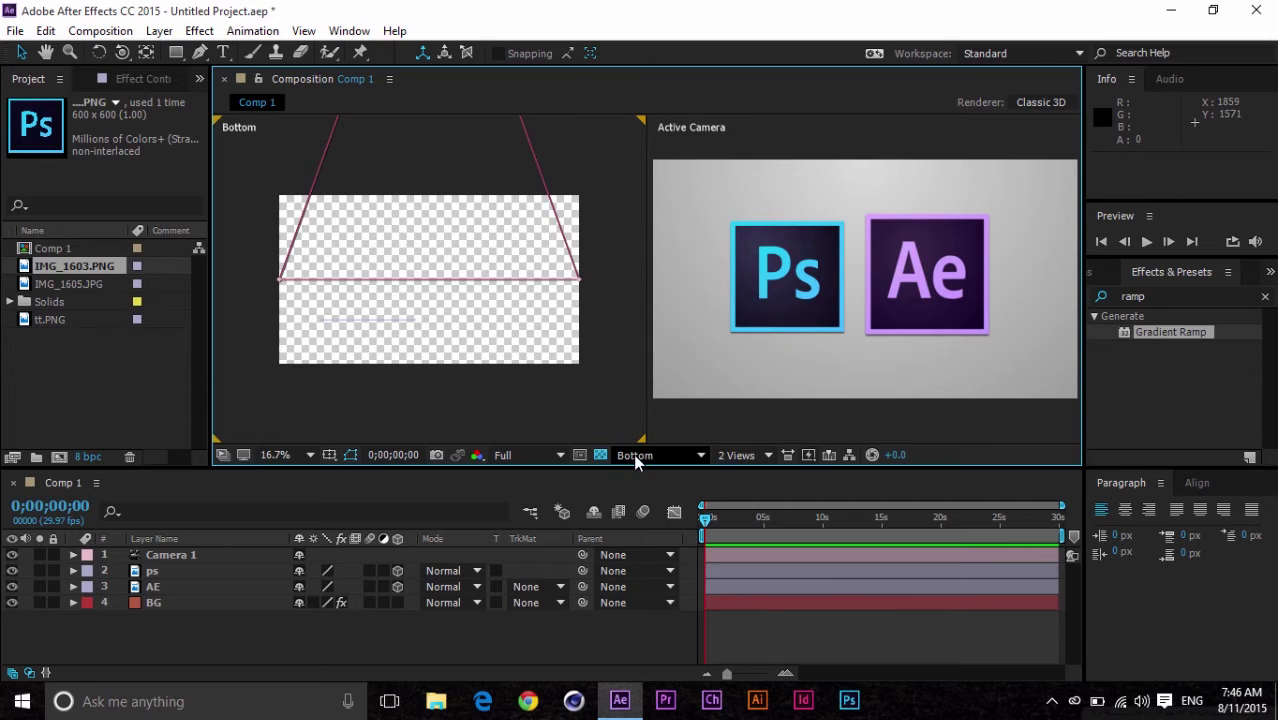
# Review the three custom 3D views beside Active Camera and settle on Custom View 1.
pyautogui.click(635, 457)
pyautogui.click(680, 393)
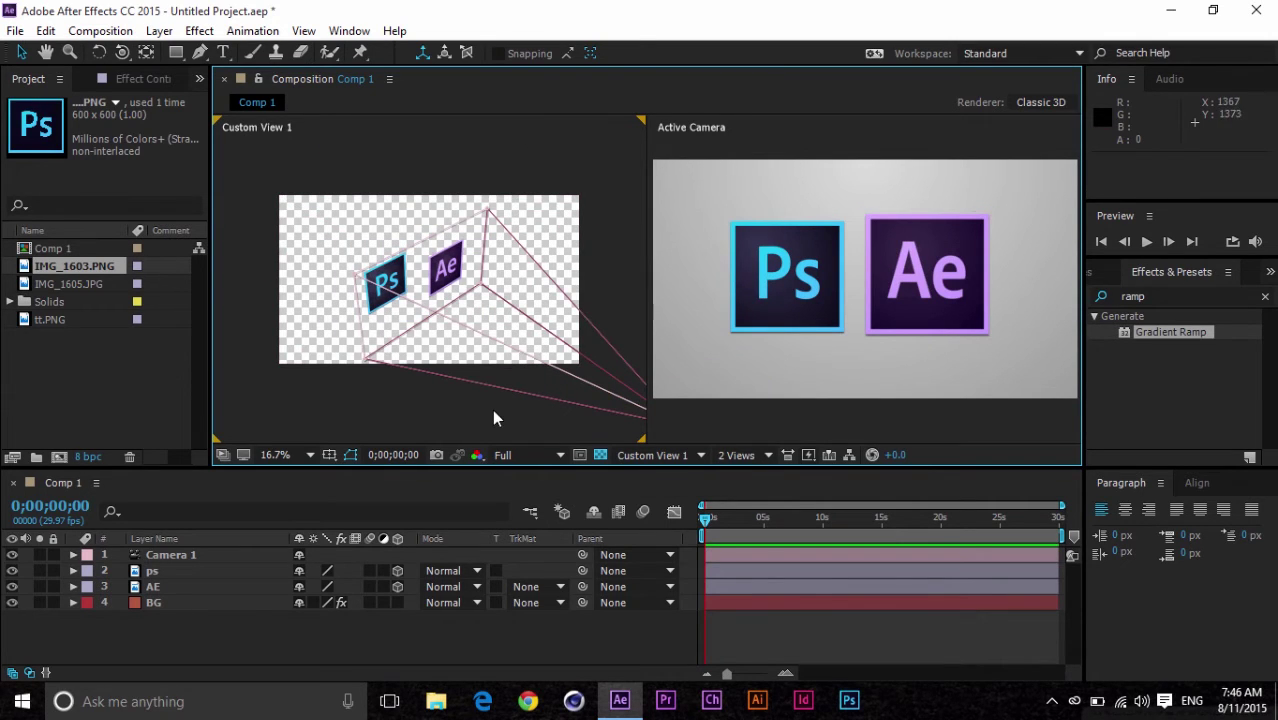
pyautogui.click(649, 461)
pyautogui.click(682, 410)
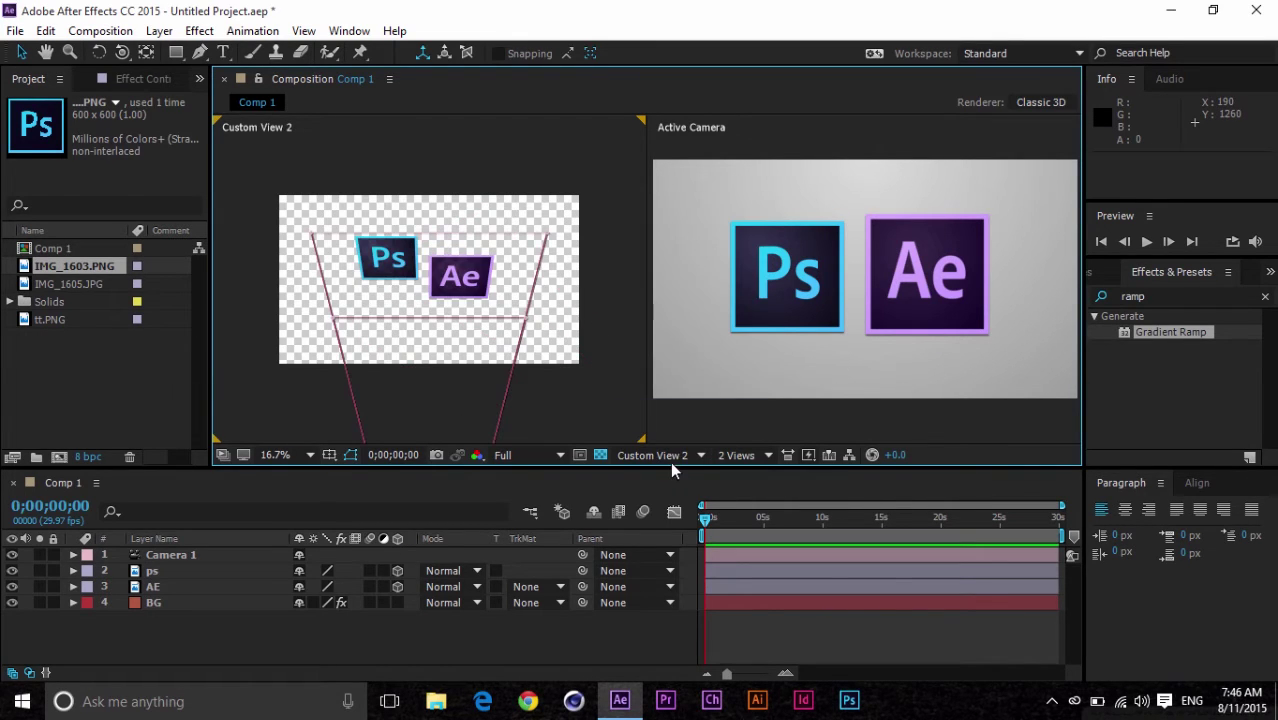
pyautogui.click(670, 461)
pyautogui.click(680, 433)
pyautogui.click(669, 462)
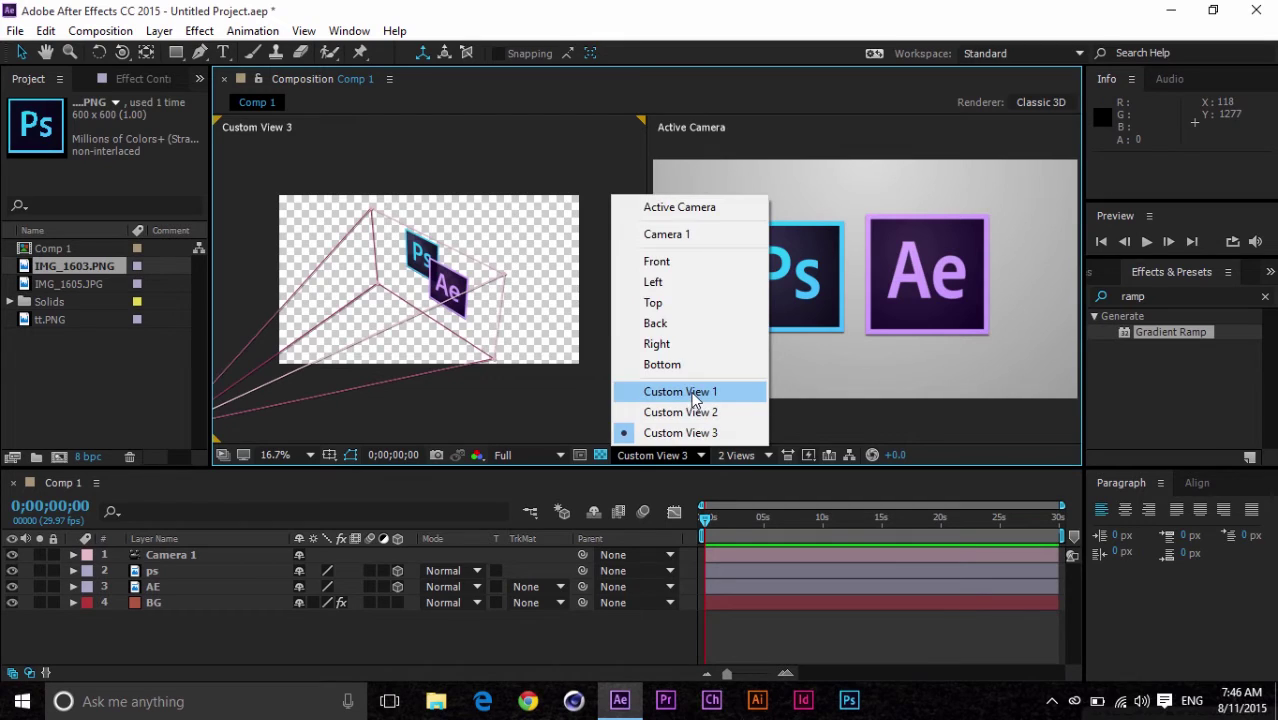
pyautogui.click(690, 392)
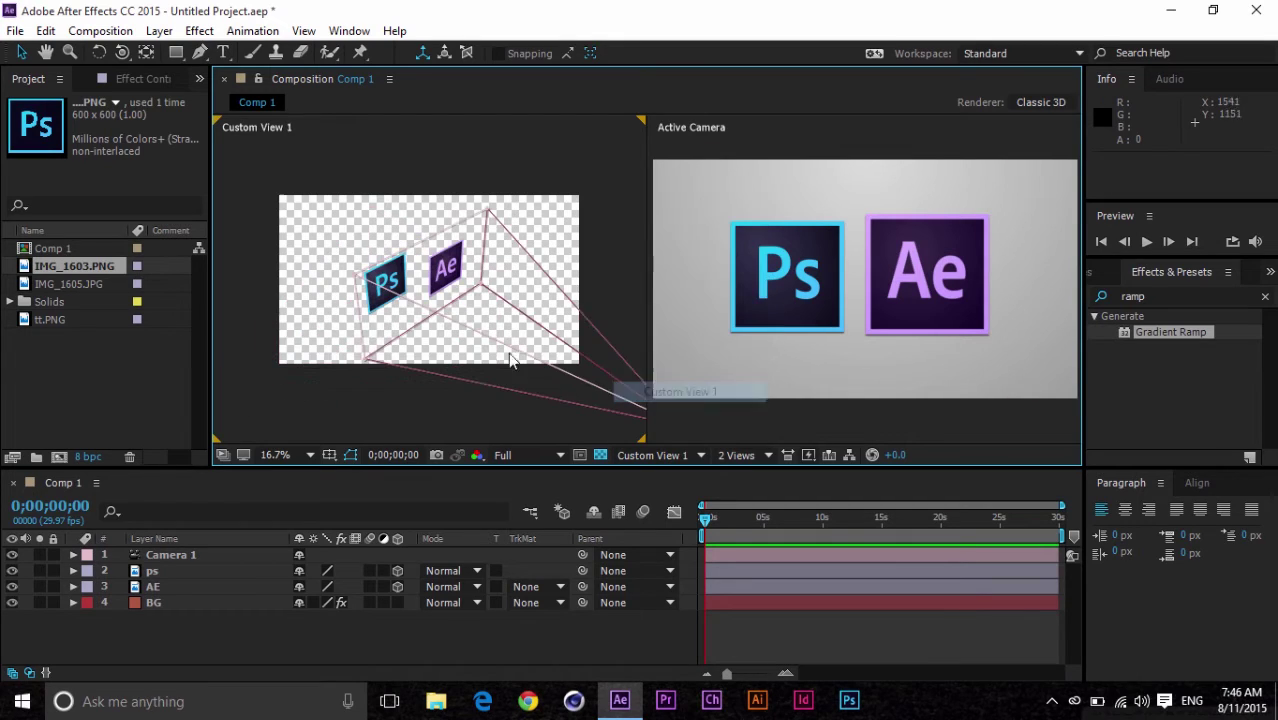
# Push the ps layer back to a Z position of about 1733.7, shift it along X partly behind Ae, and deselect it.
pyautogui.click(393, 280)
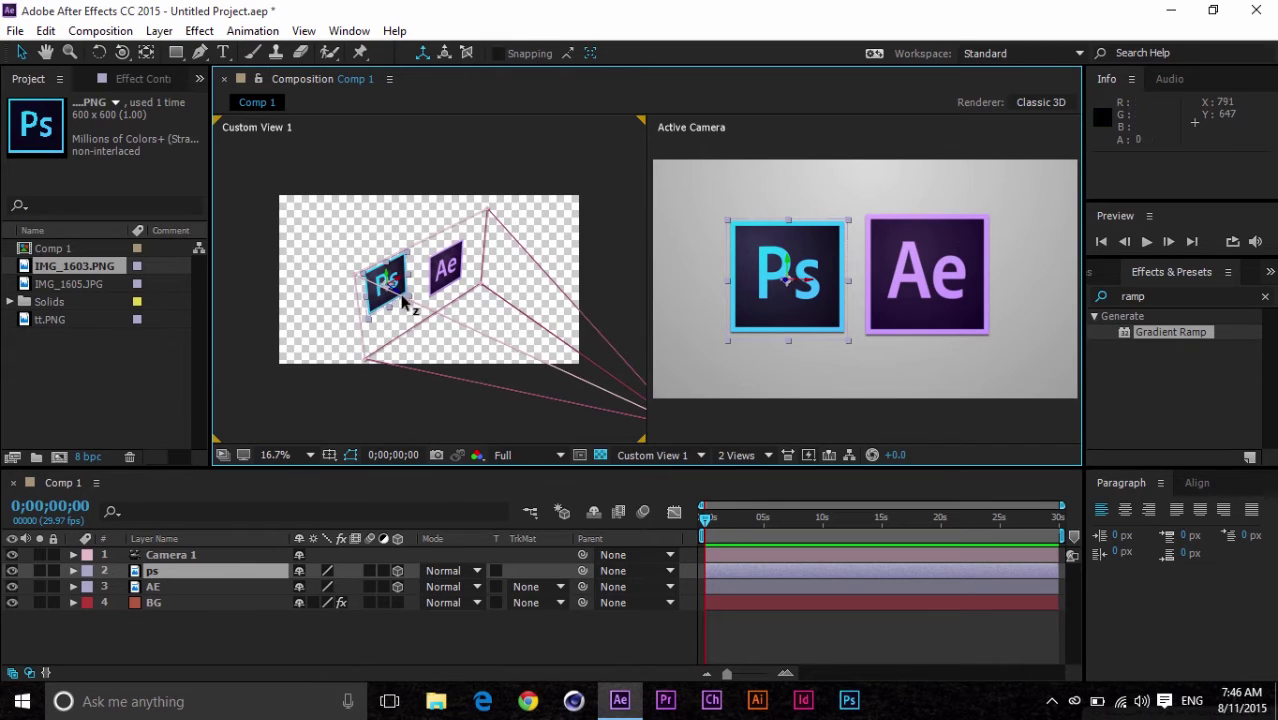
pyautogui.moveTo(398, 295); pyautogui.dragTo(365, 273)
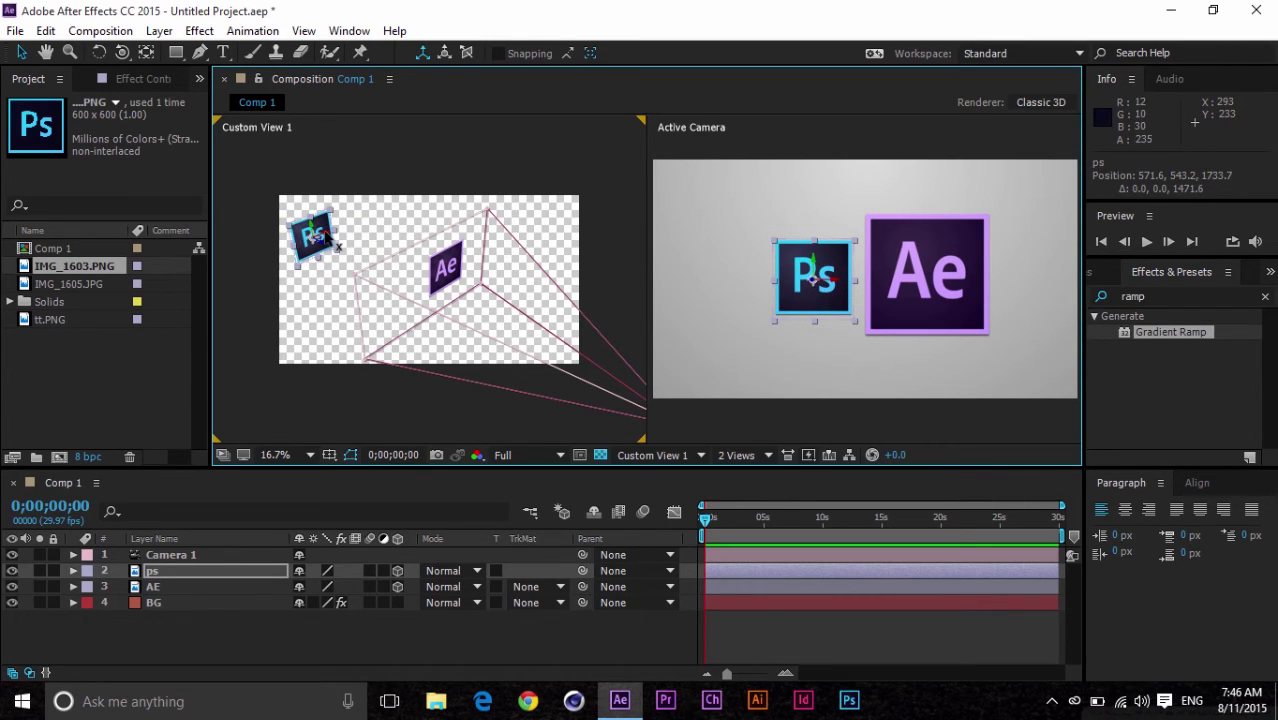
pyautogui.moveTo(330, 237); pyautogui.dragTo(370, 225)
pyautogui.click(549, 161)
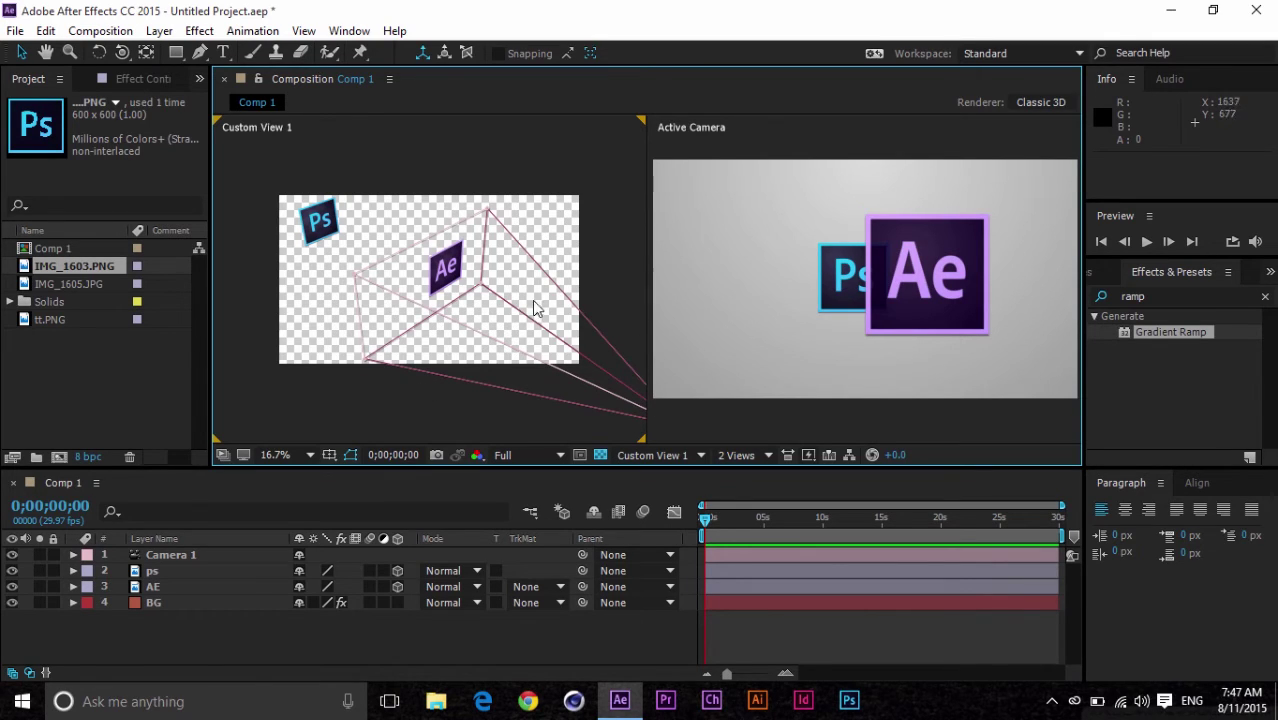
# Orient Camera 1 about 3° around X in Custom View 1 and move it in depth and height to about 989.8, 467.3, -3347.6.
pyautogui.click(121, 53)
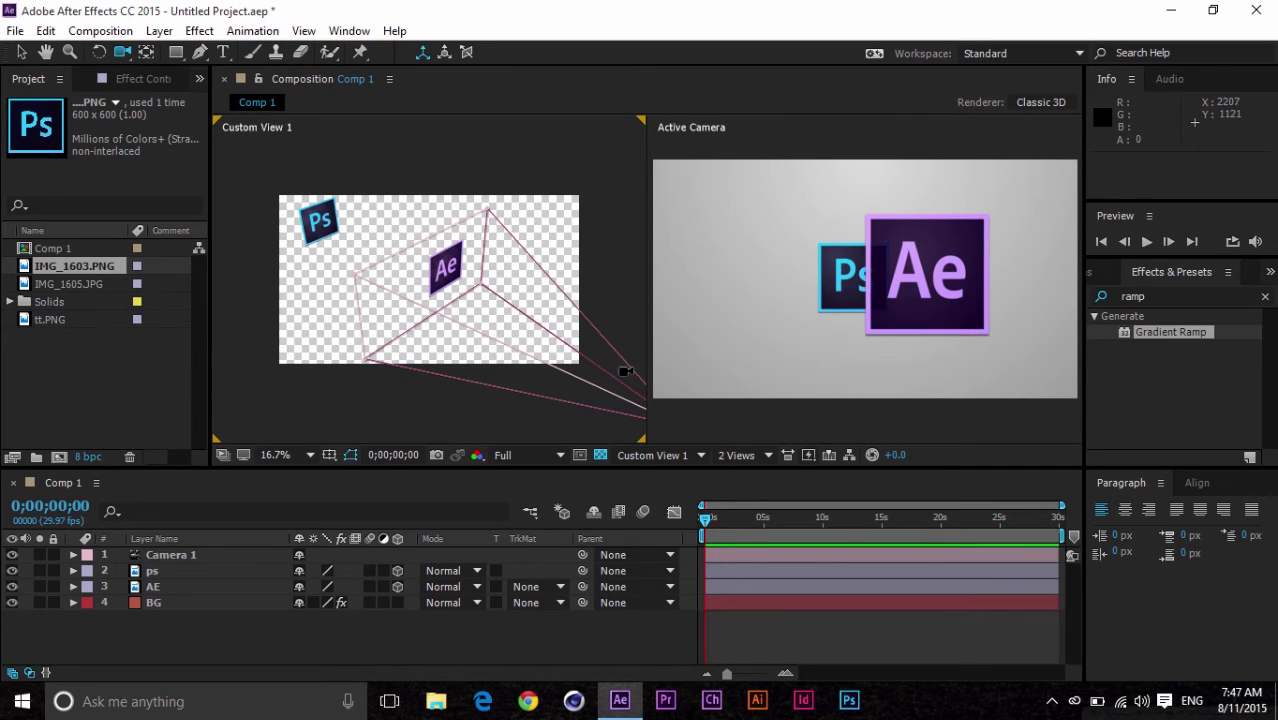
pyautogui.moveTo(623, 370)
pyautogui.mouseDown()
pyautogui.moveTo(593, 354)
pyautogui.moveTo(625, 352)
pyautogui.moveTo(531, 357)
pyautogui.moveTo(610, 354)
pyautogui.moveTo(625, 389)
pyautogui.mouseUp()
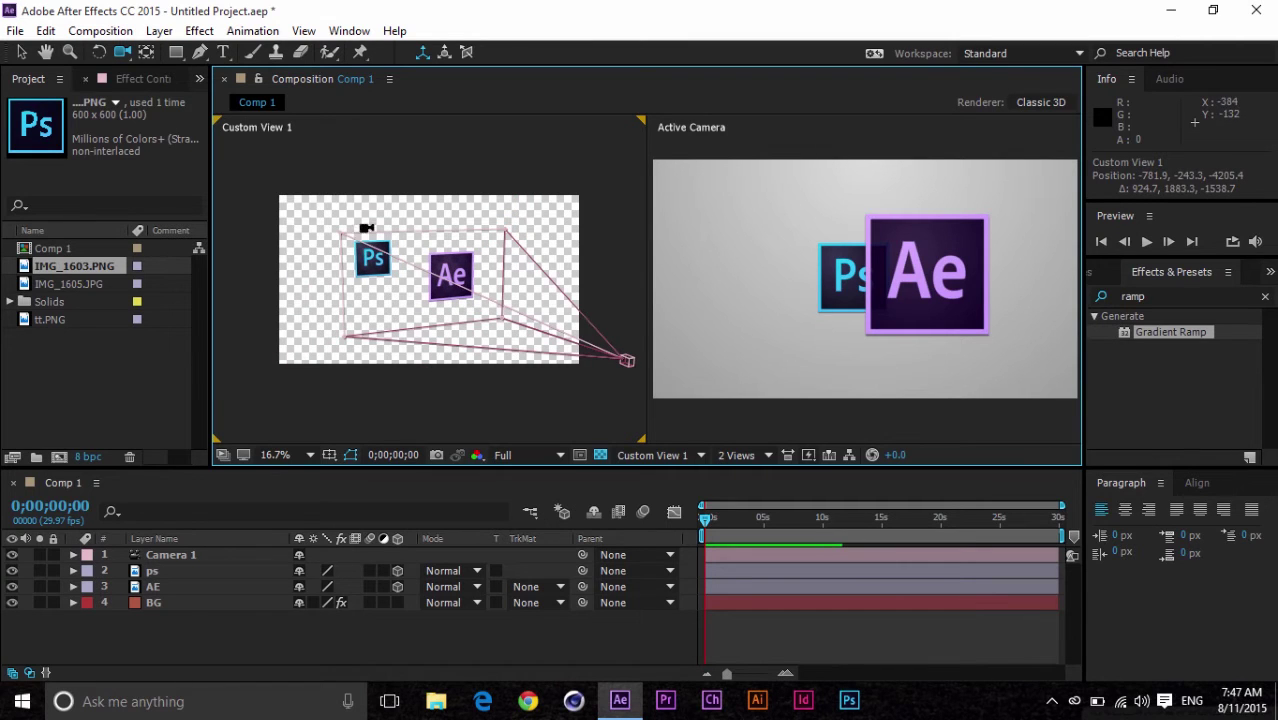
pyautogui.press('v')
pyautogui.moveTo(631, 361); pyautogui.dragTo(590, 375)
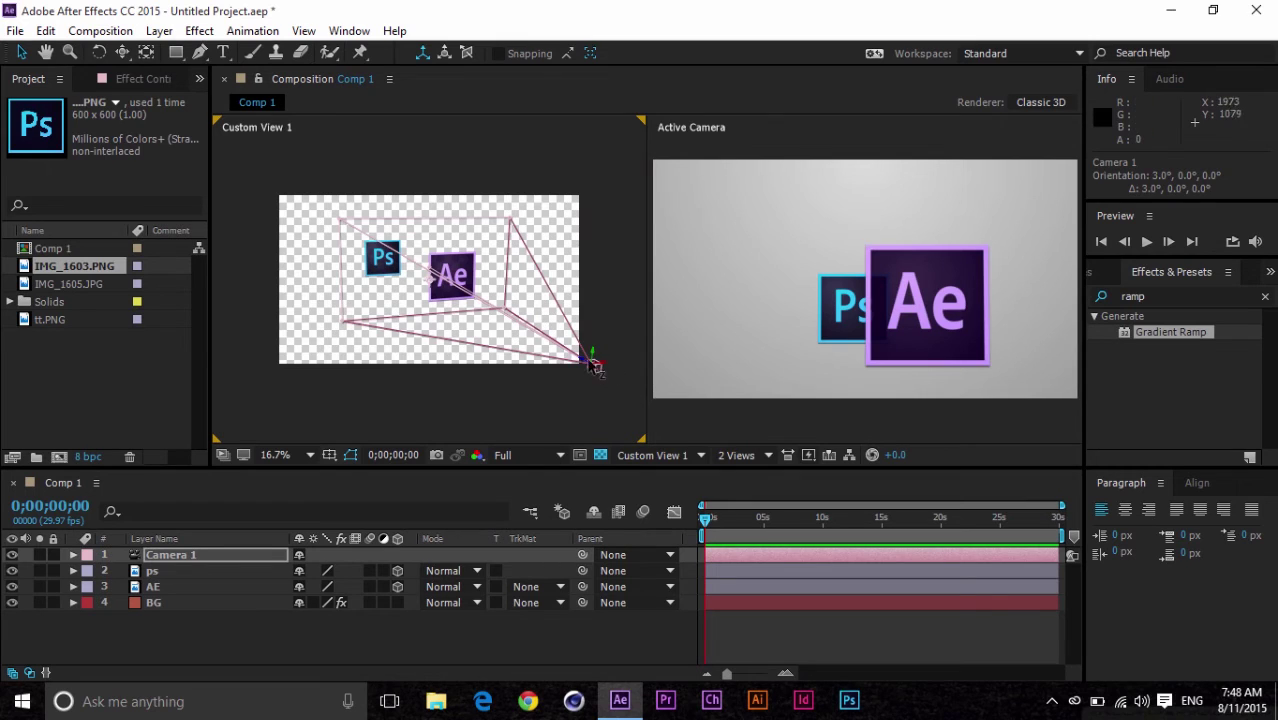
pyautogui.moveTo(603, 369); pyautogui.dragTo(166, 234)
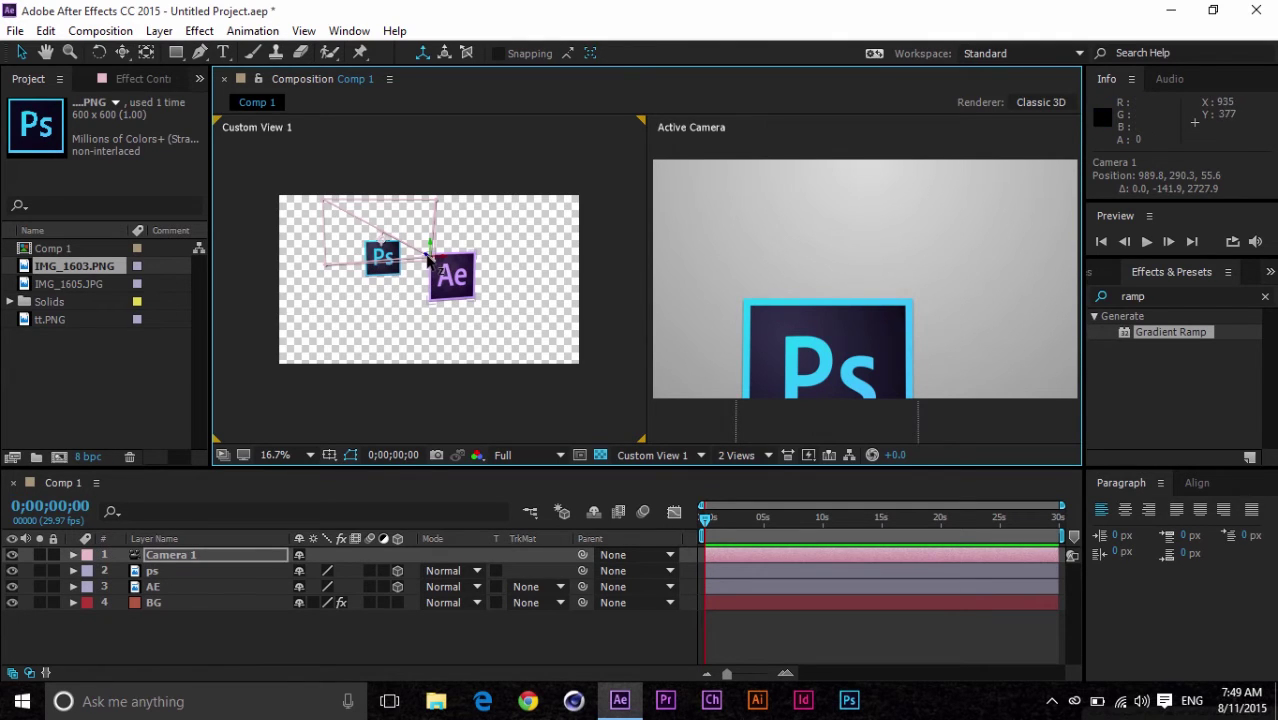
pyautogui.moveTo(430, 250); pyautogui.dragTo(970, 423)
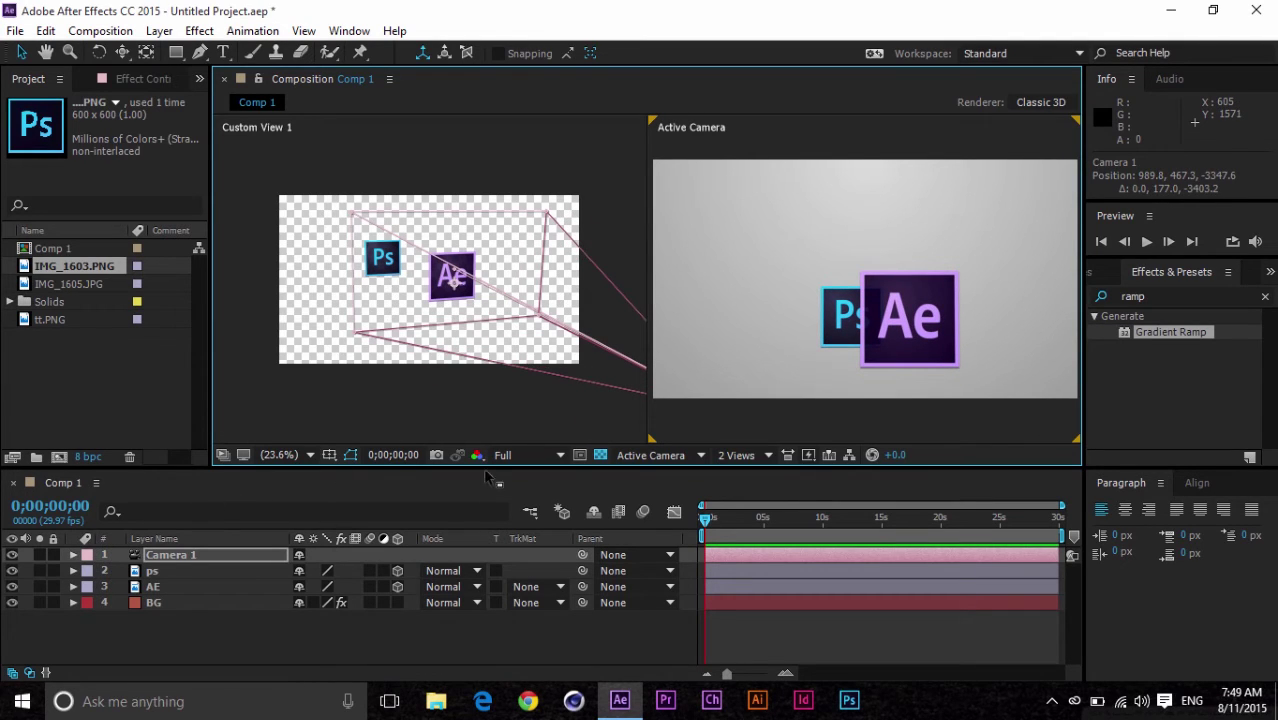
# Reveal Camera 1's transform properties in an enlarged timeline and move its Point of Interest to about 1217.8, 643.3, -200.9.
pyautogui.click(73, 554)
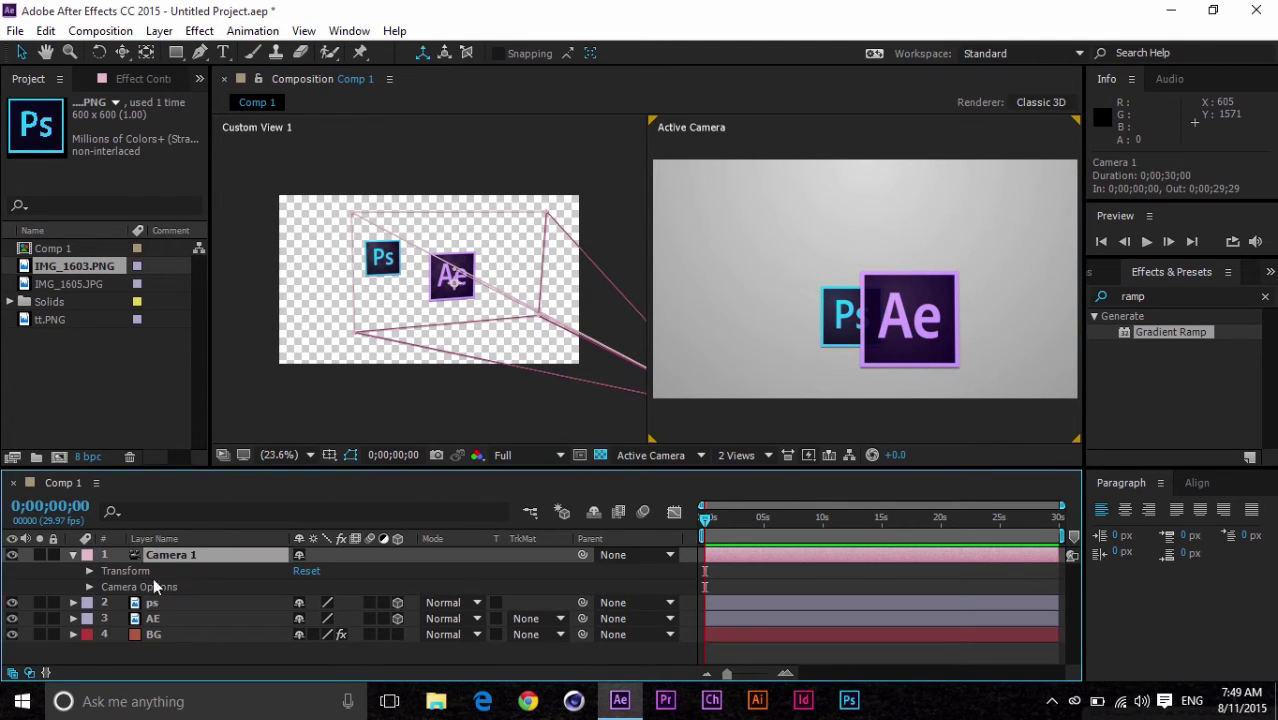
pyautogui.click(88, 571)
pyautogui.moveTo(281, 465); pyautogui.dragTo(276, 413)
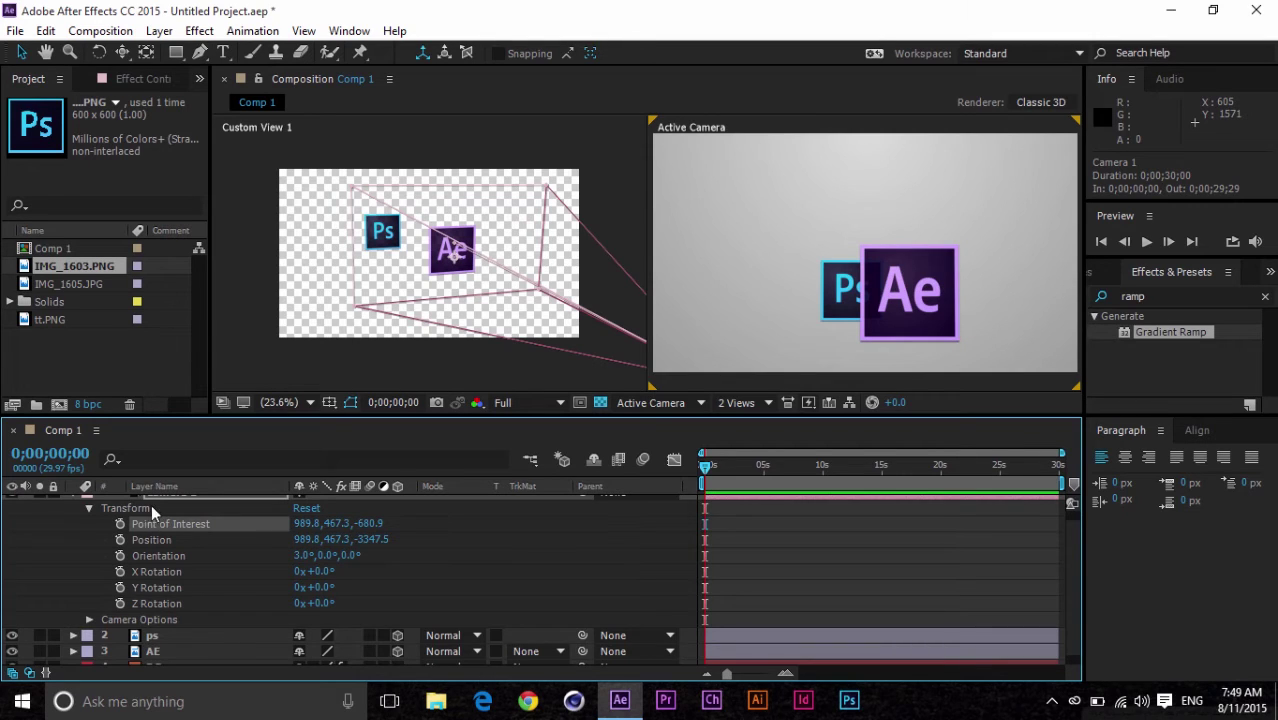
pyautogui.scroll(1, 160, 530)
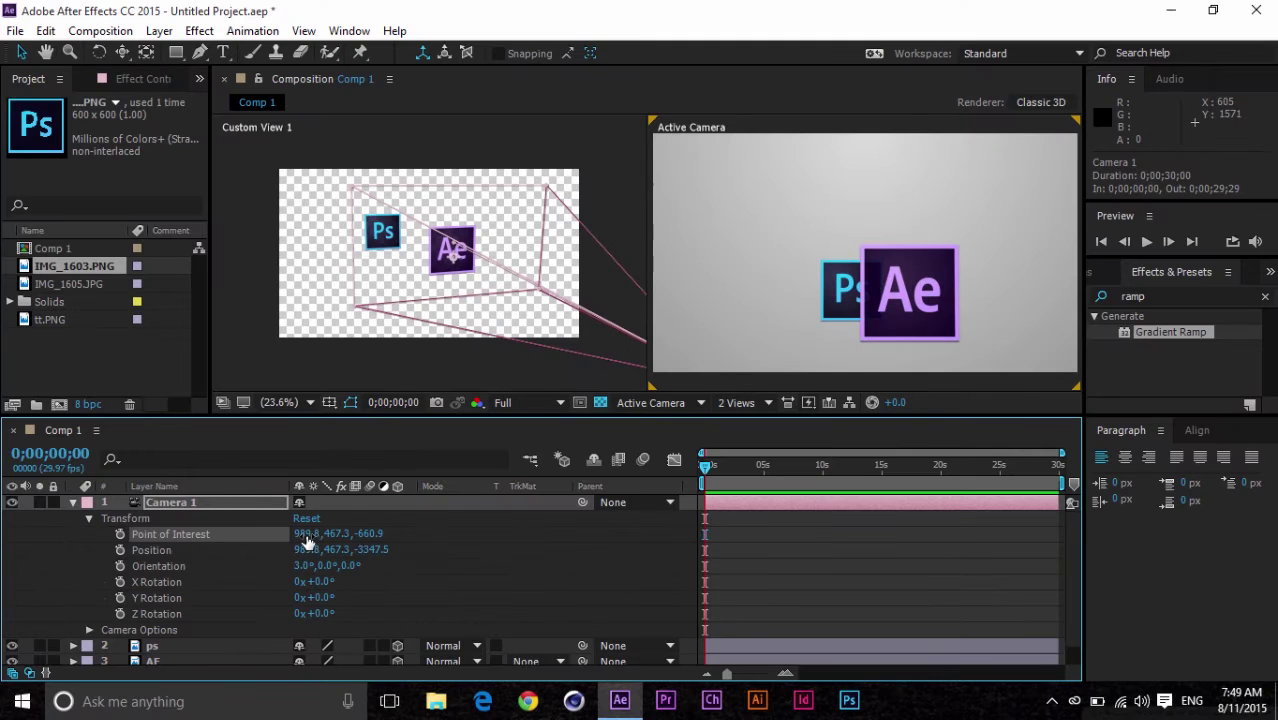
pyautogui.moveTo(307, 541); pyautogui.dragTo(355, 545)
pyautogui.moveTo(297, 534); pyautogui.dragTo(440, 276)
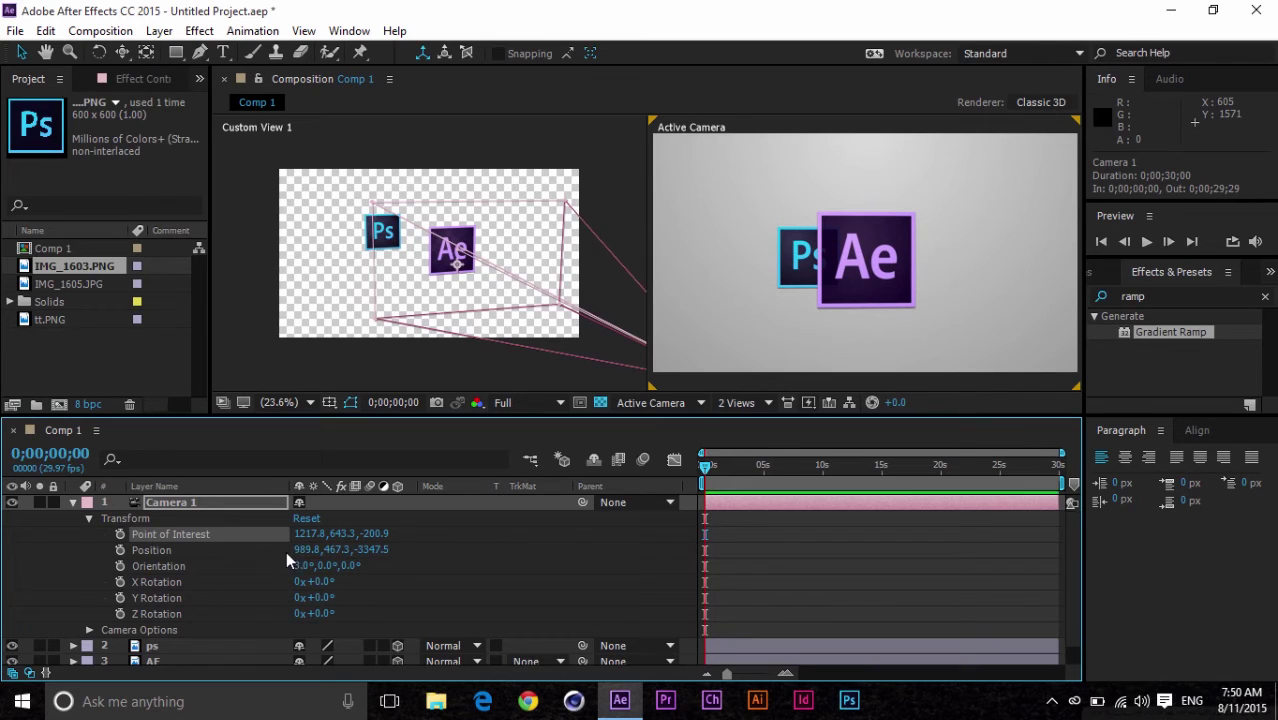
# Shift Camera 1's X position to about 759.8 and set its Orientation to 7°, 6°, 2°.
pyautogui.click(162, 551)
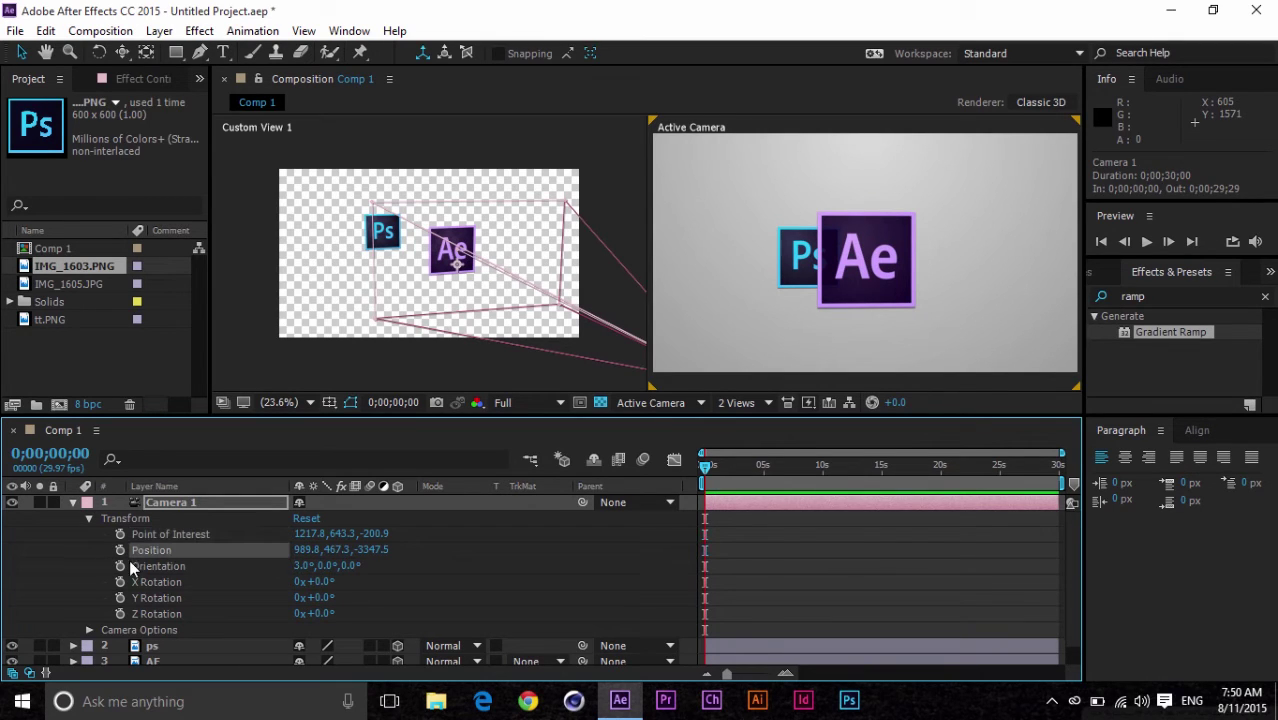
pyautogui.click(316, 550)
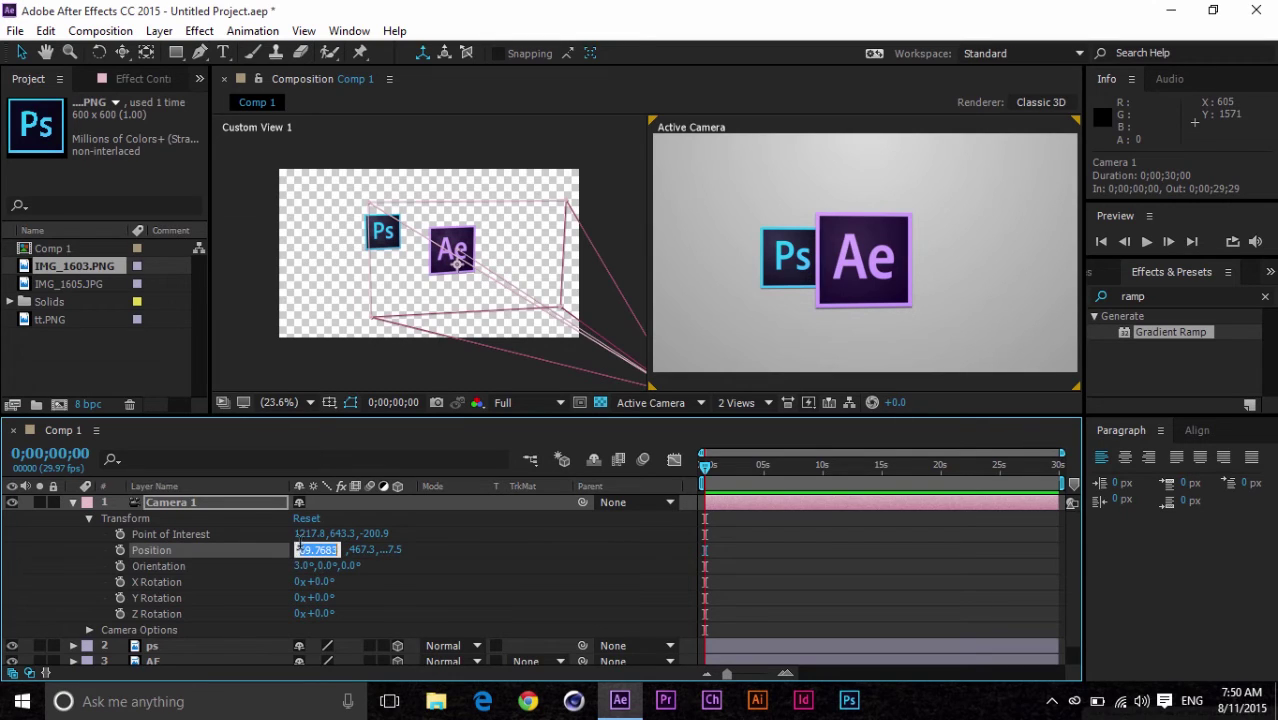
pyautogui.click(150, 567)
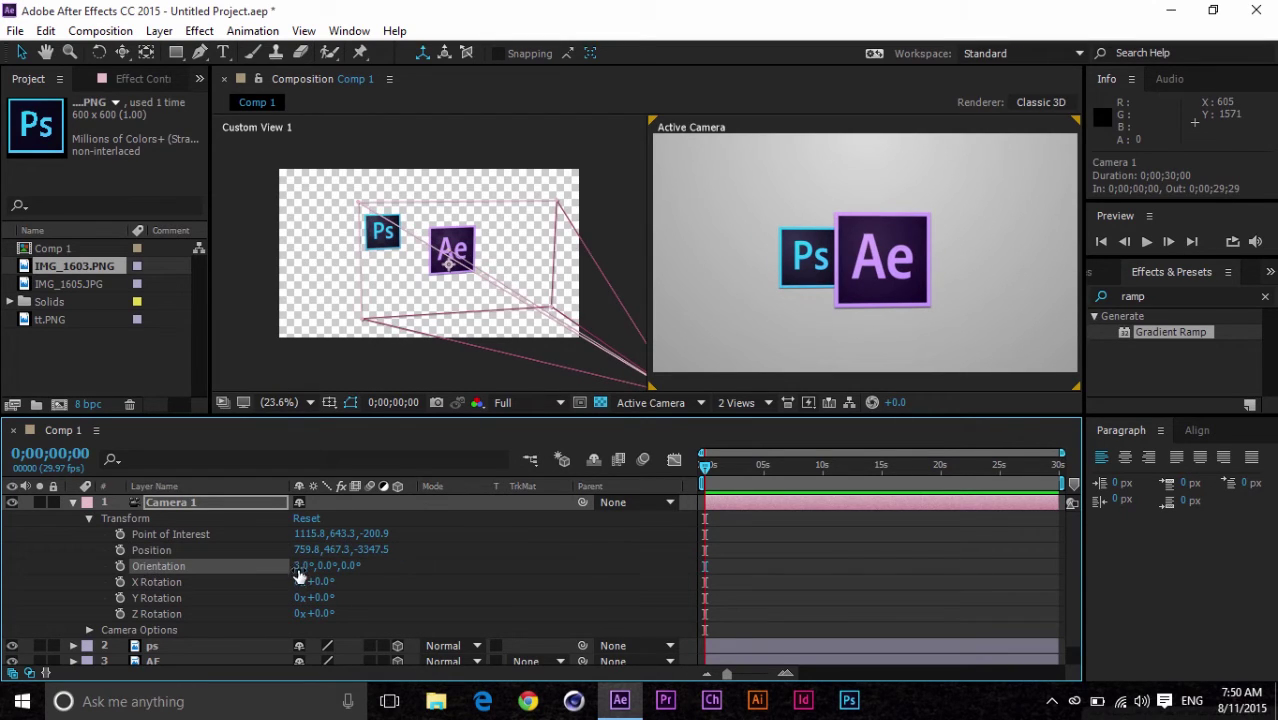
pyautogui.moveTo(298, 576); pyautogui.dragTo(684, 606)
# Try Camera 1's X Rotation and go over its Y and Z Rotation properties.
pyautogui.click(154, 585)
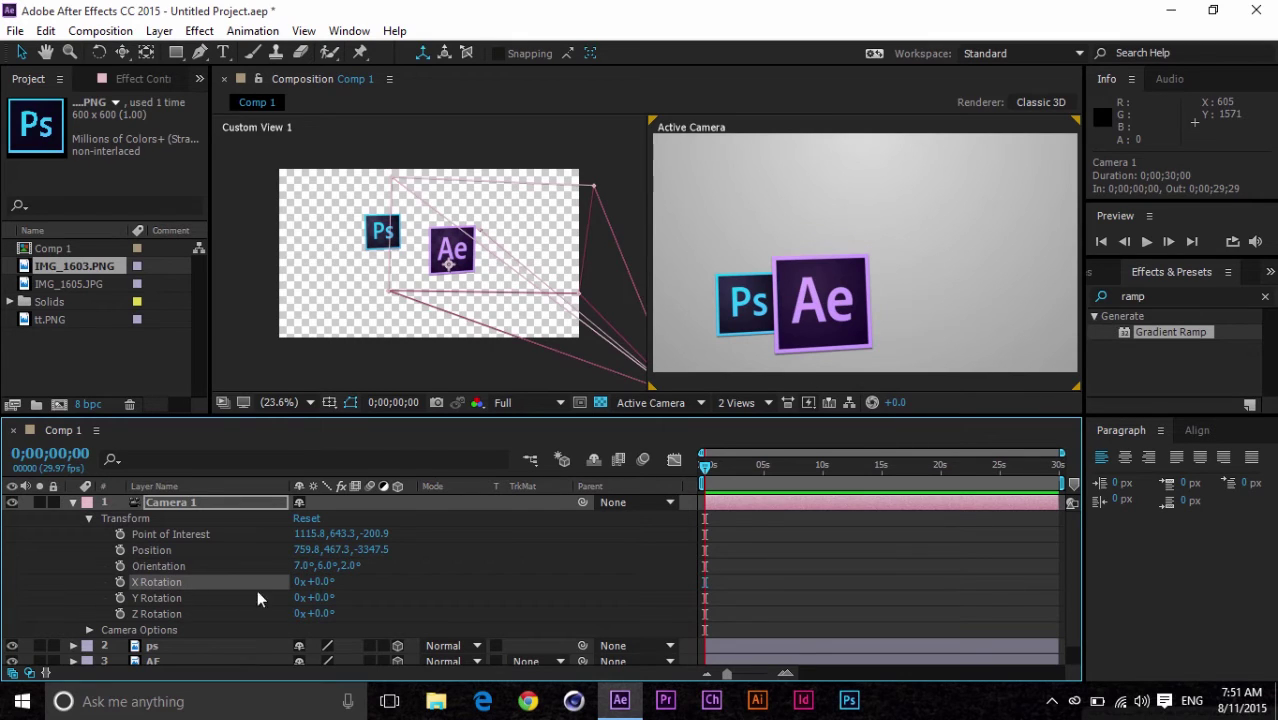
pyautogui.moveTo(320, 590); pyautogui.dragTo(321, 624)
pyautogui.click(143, 600)
pyautogui.click(172, 614)
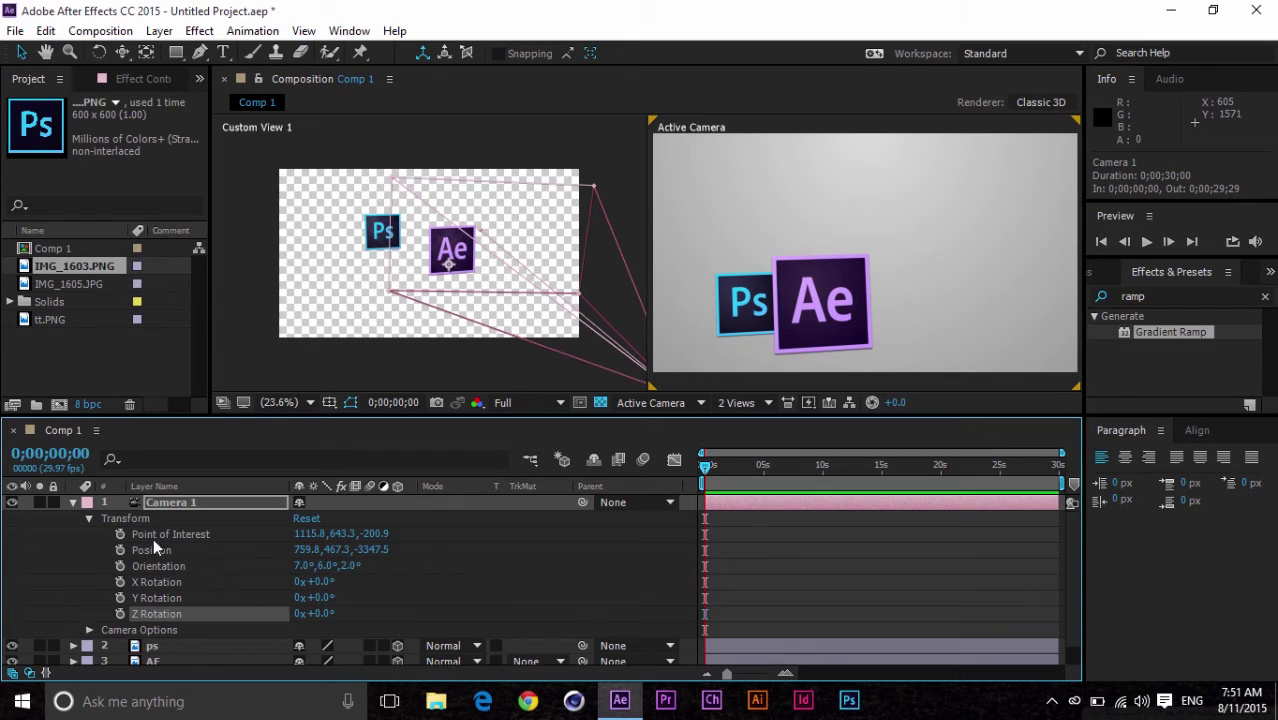
pyautogui.click(503, 276)
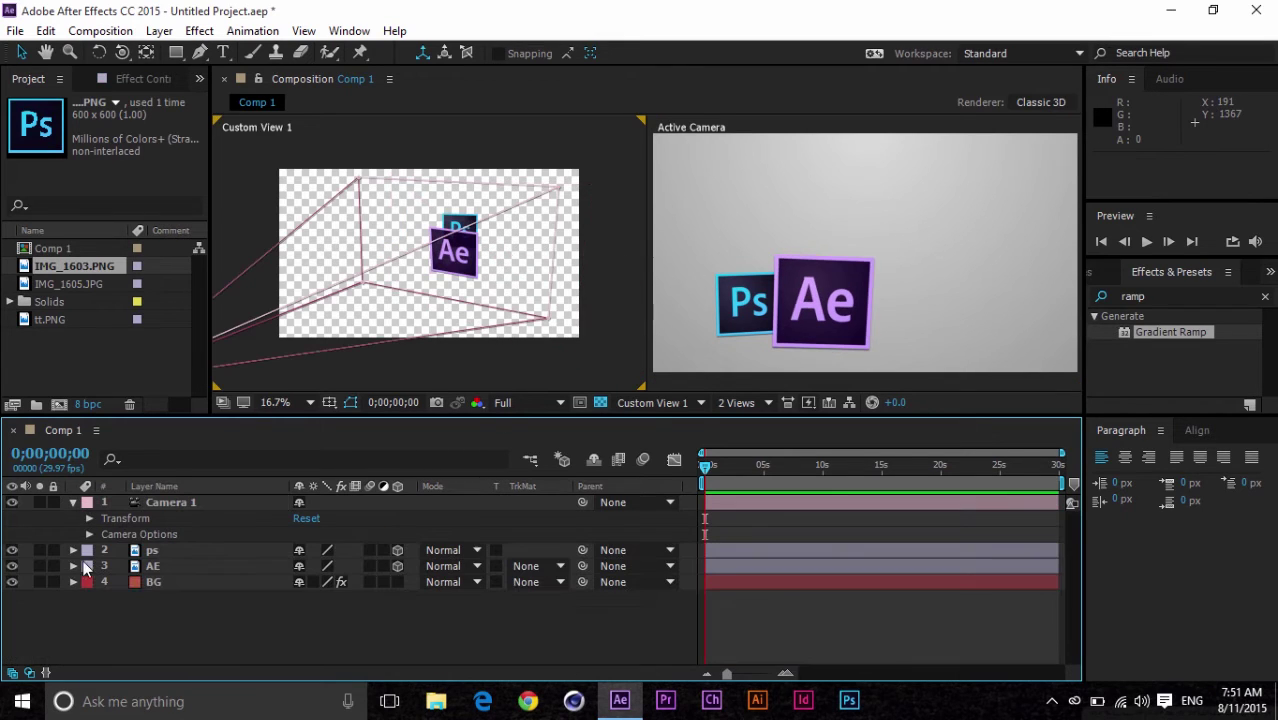
# Reveal Camera 1's Camera Options, try several Zoom values and settle on about 2946.7 pixels.
pyautogui.click(88, 534)
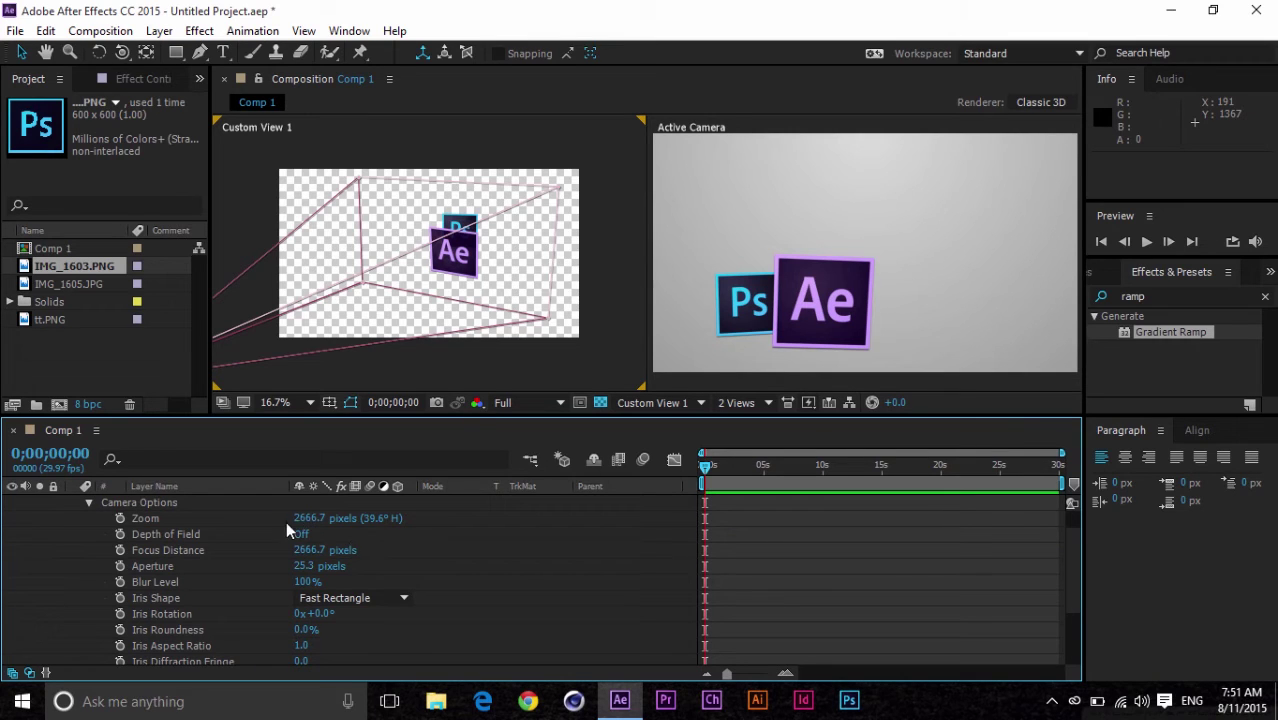
pyautogui.moveTo(303, 520); pyautogui.dragTo(1274, 536)
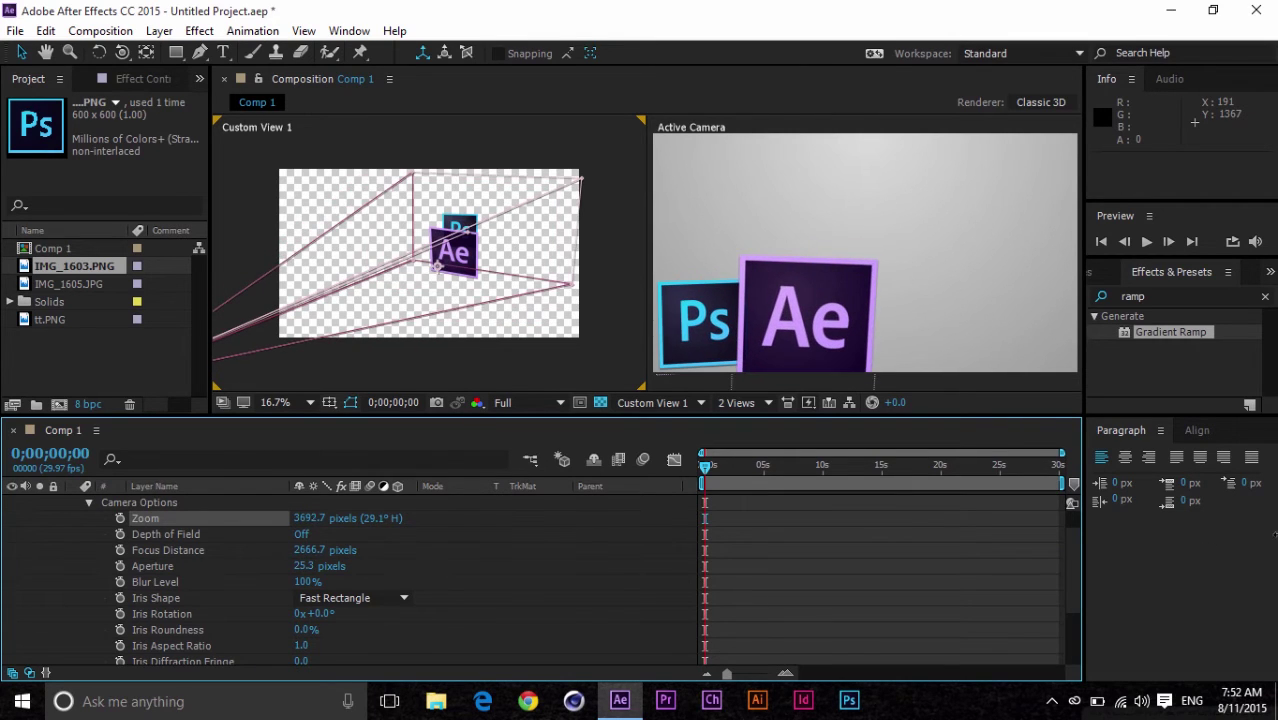
pyautogui.moveTo(296, 517); pyautogui.dragTo(1196, 525)
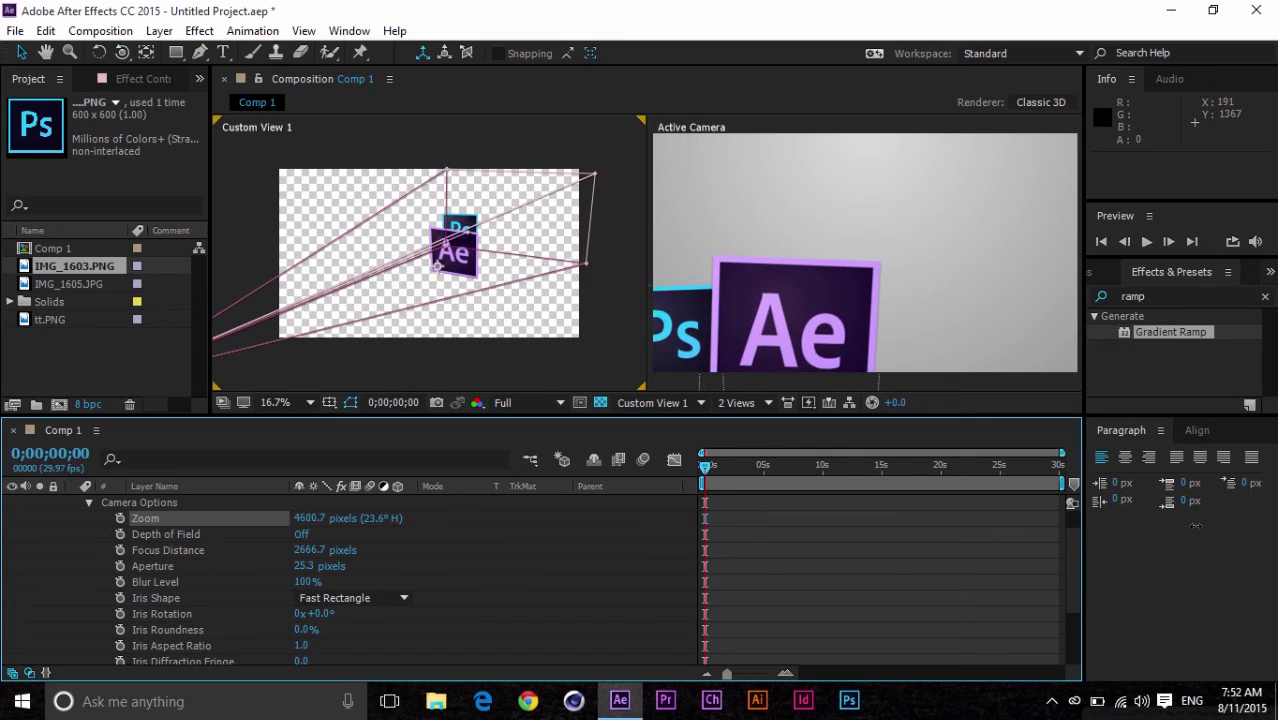
pyautogui.moveTo(300, 519); pyautogui.dragTo(361, 540)
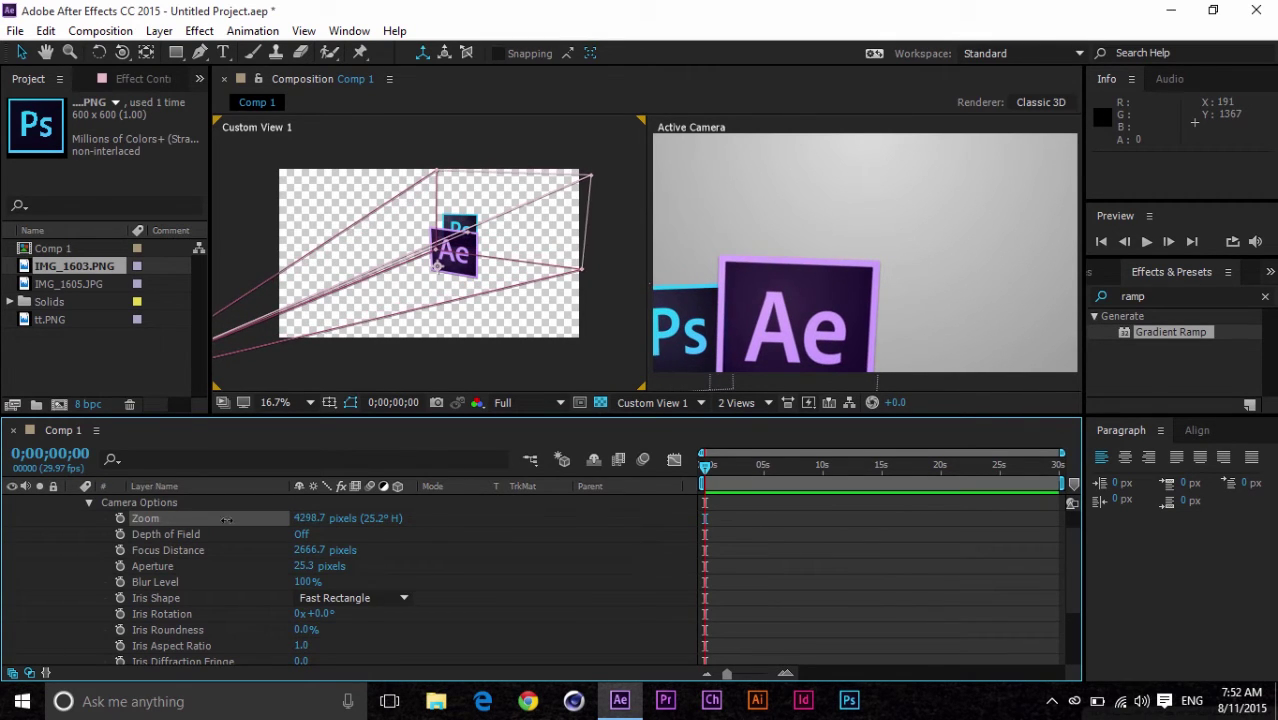
pyautogui.moveTo(227, 519); pyautogui.dragTo(351, 524)
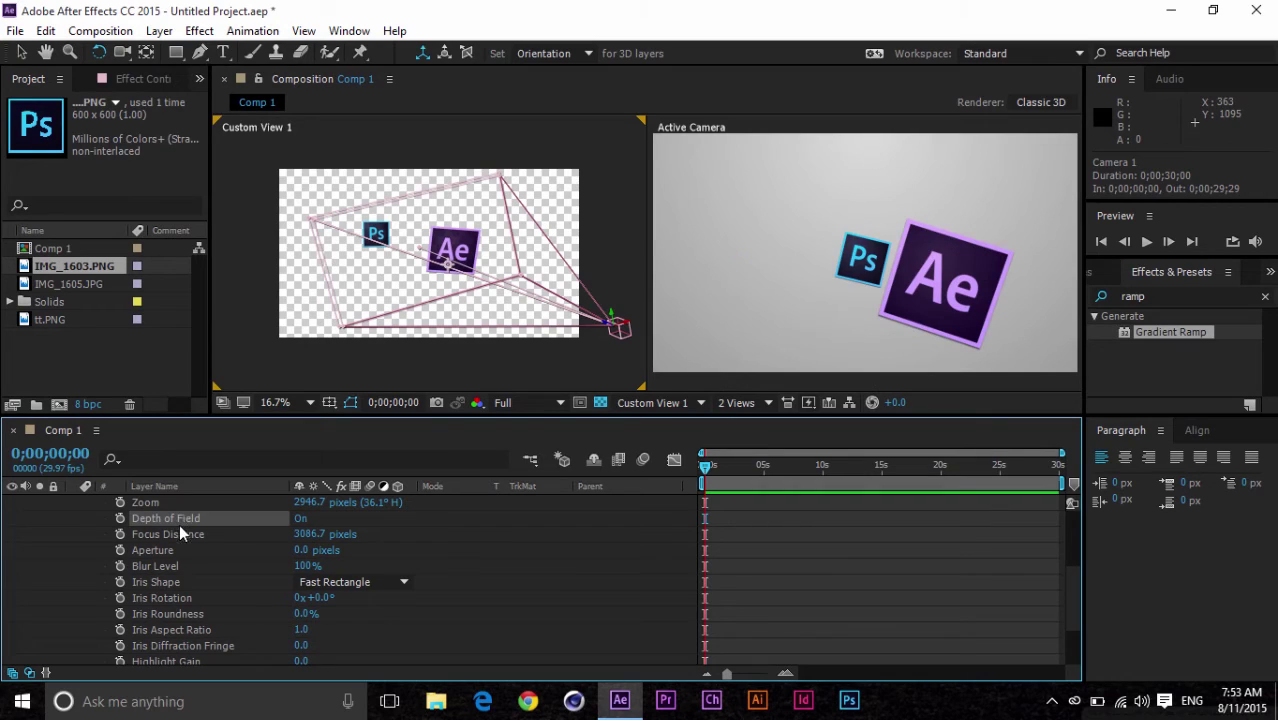
# Go over Camera 1's Focus Distance, Aperture, Blur Level and Iris Shape properties.
pyautogui.click(173, 535)
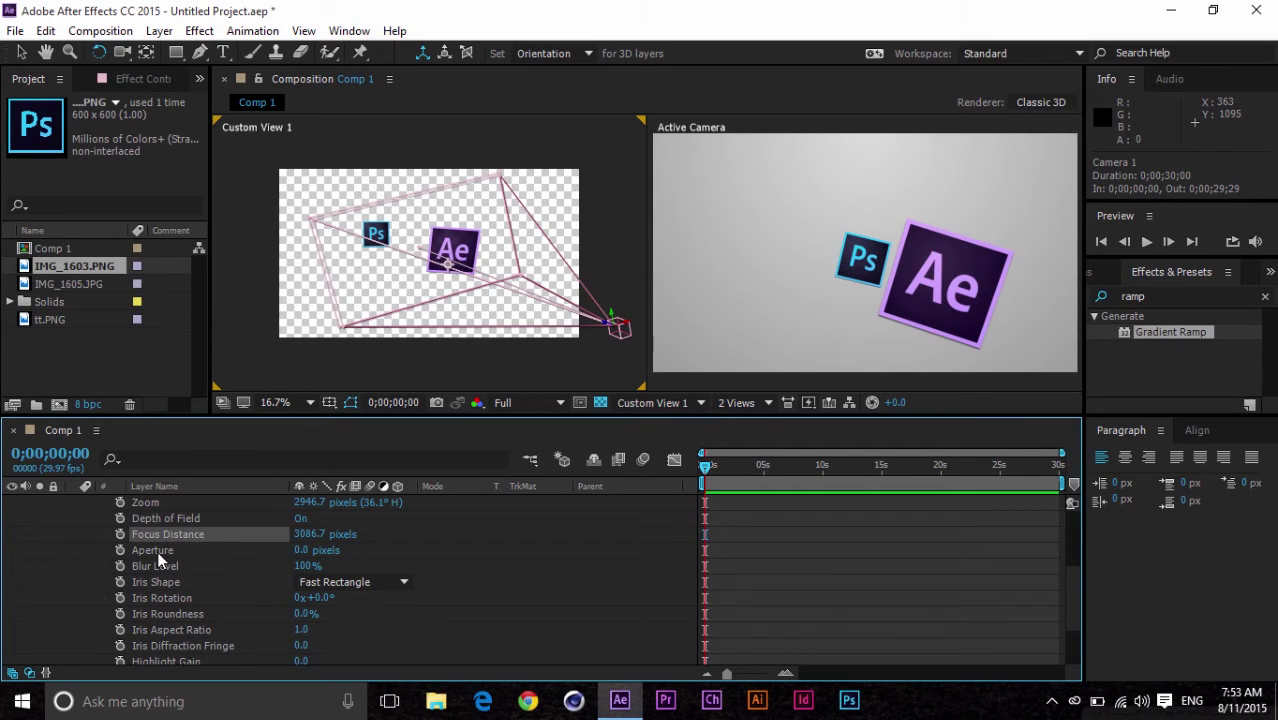
pyautogui.click(158, 551)
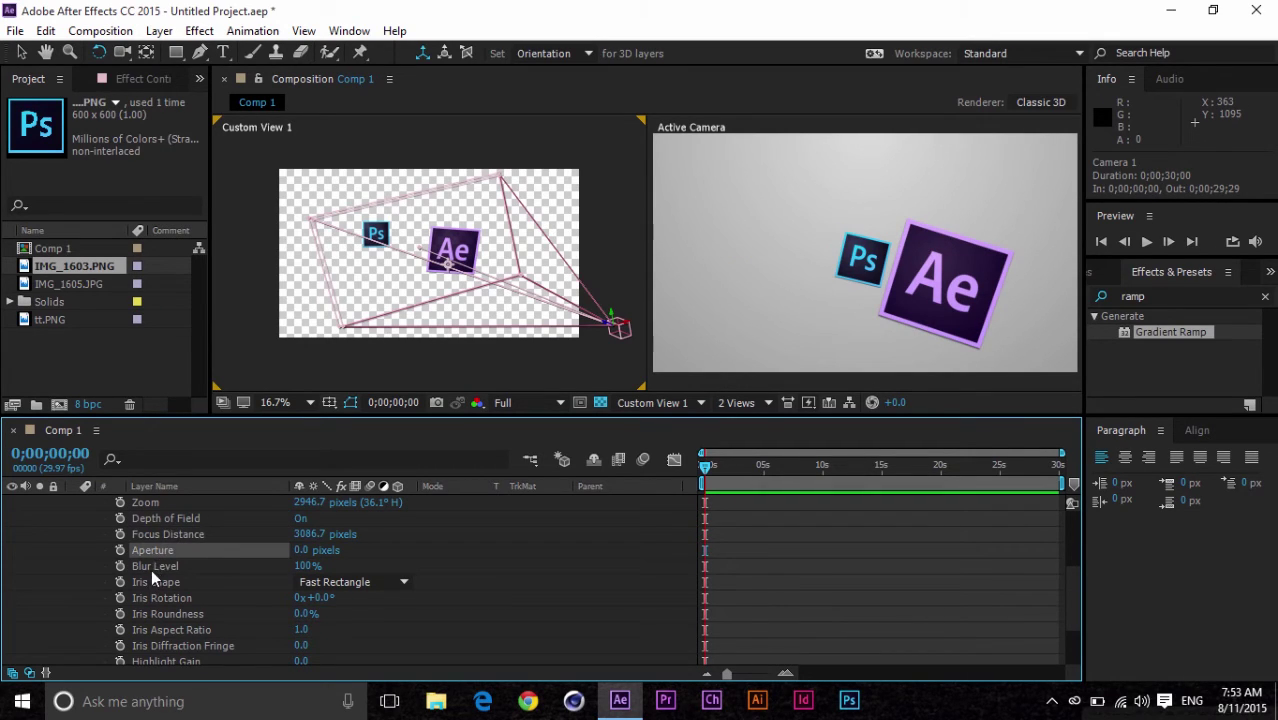
pyautogui.click(155, 568)
pyautogui.click(161, 583)
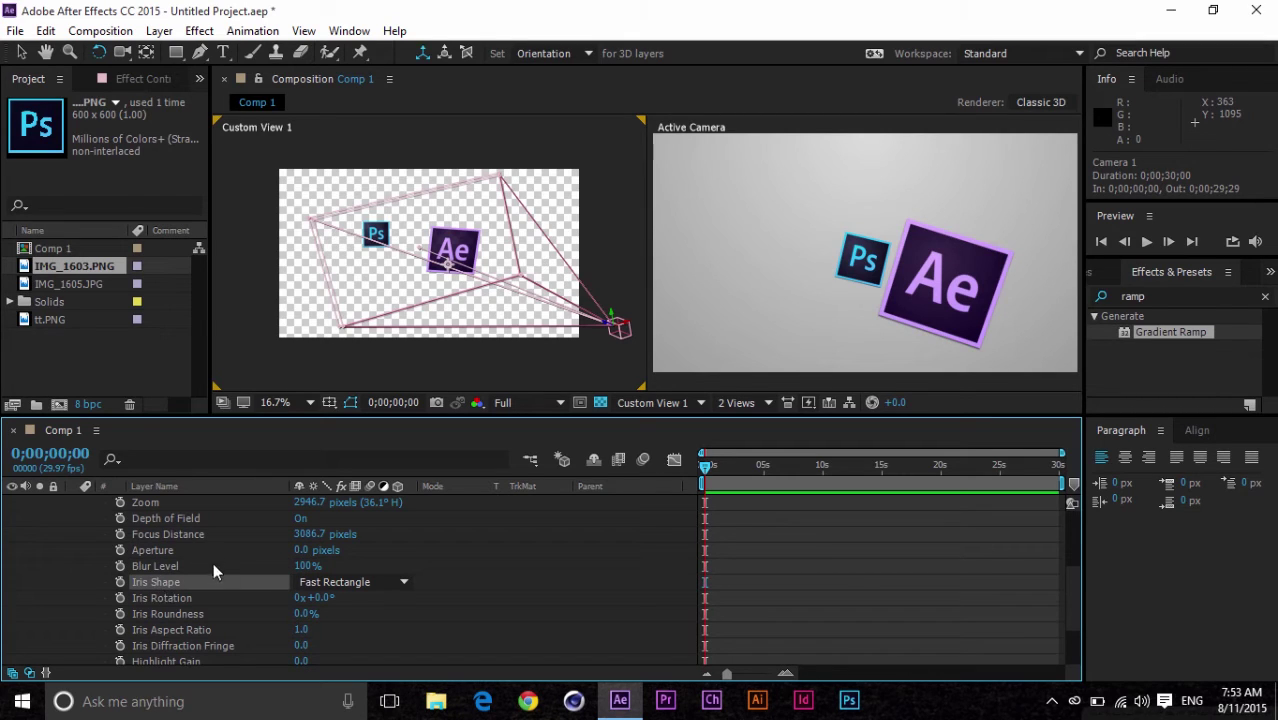
# Switch Camera 1's Depth of Field off and back on.
pyautogui.click(178, 519)
pyautogui.click(302, 534)
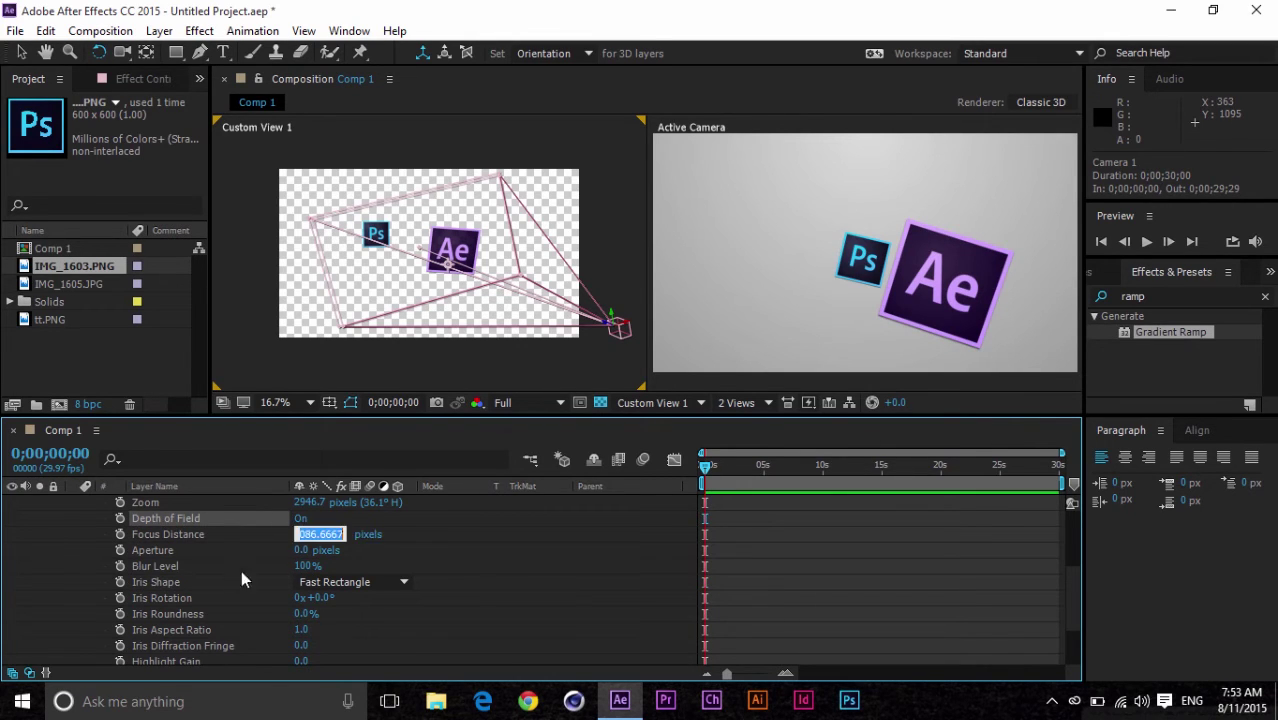
pyautogui.click(300, 519)
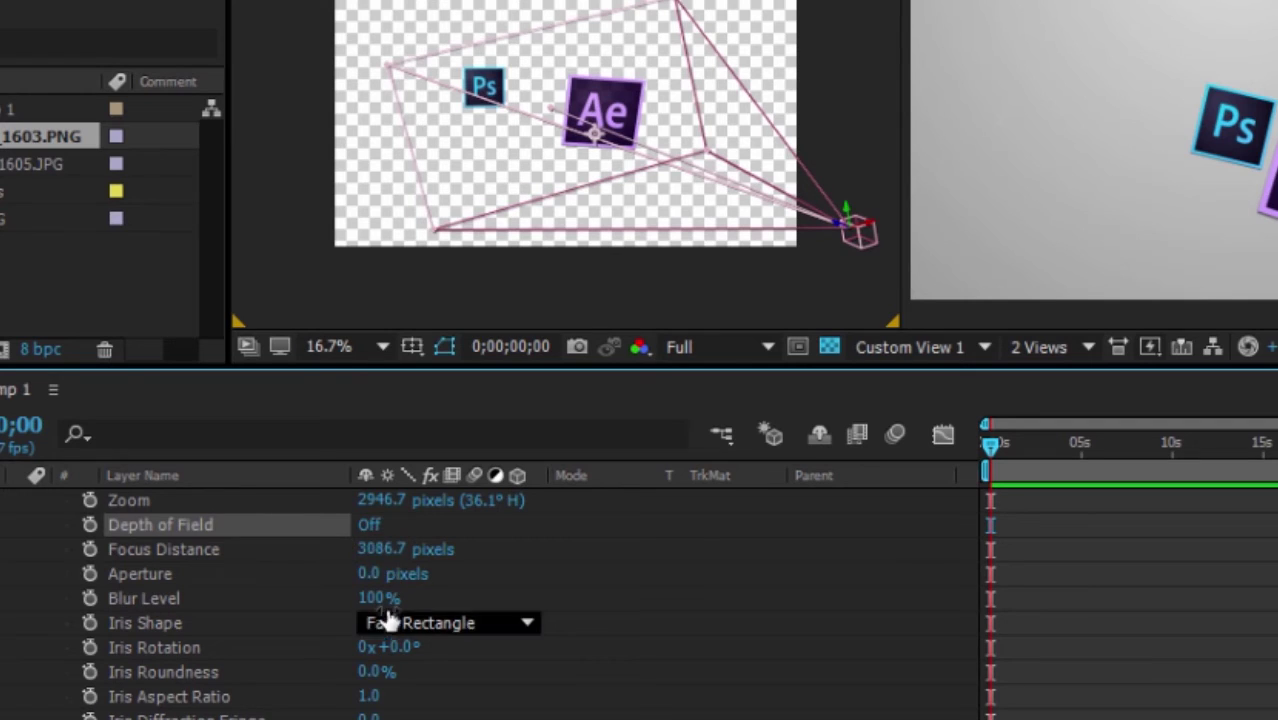
pyautogui.click(369, 525)
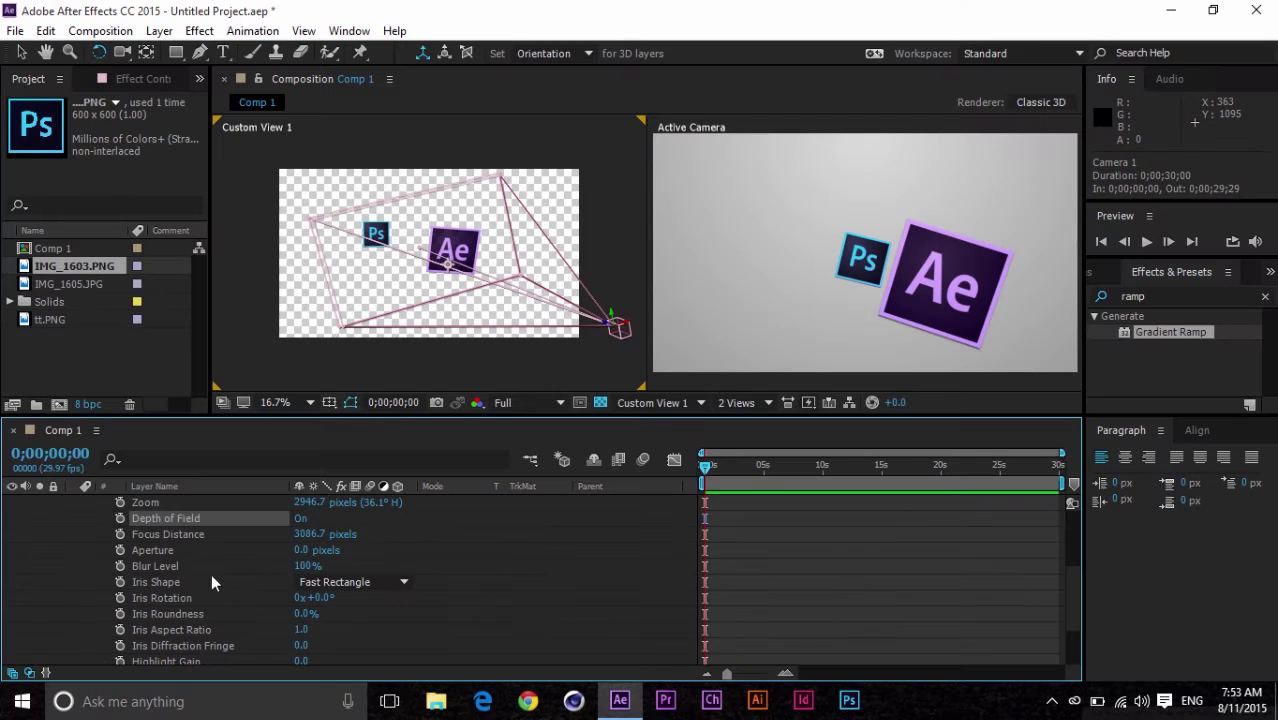
# Set Camera 1's Focus Distance to about 3178.7 pixels and its Aperture to about 703 pixels.
pyautogui.moveTo(400, 549); pyautogui.dragTo(367, 480)
pyautogui.moveTo(306, 541); pyautogui.dragTo(265, 540)
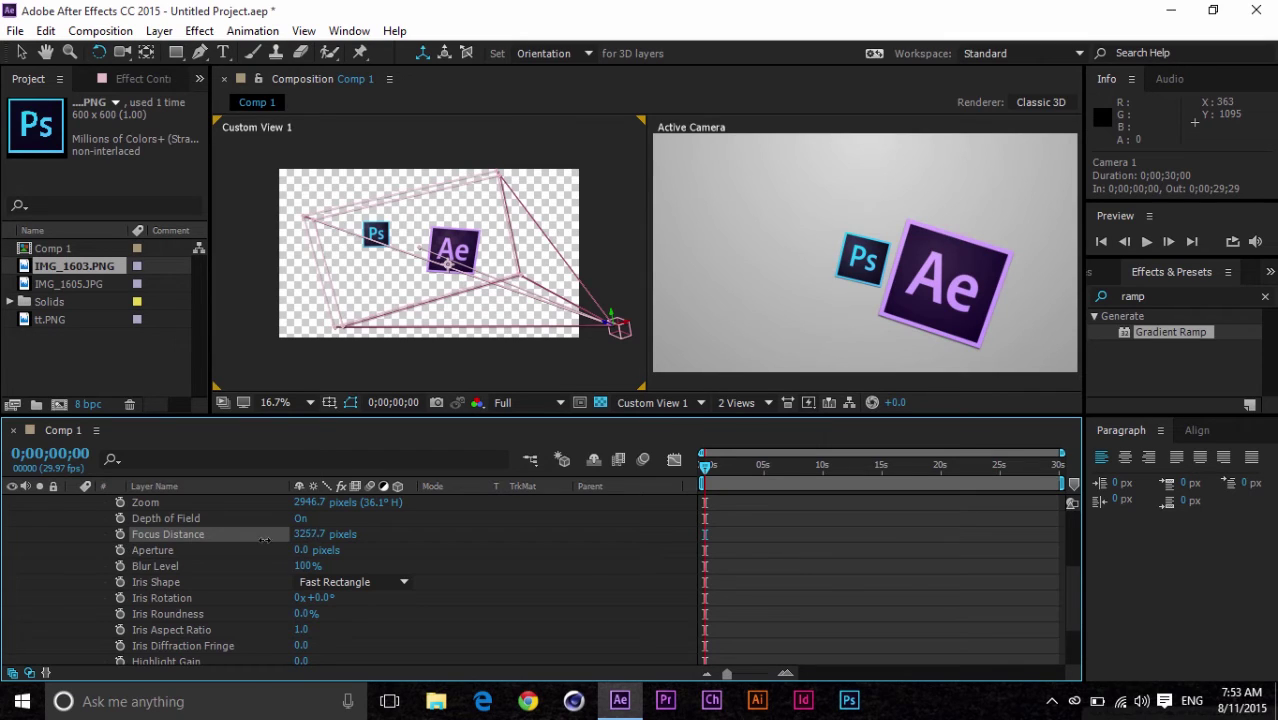
pyautogui.click(152, 551)
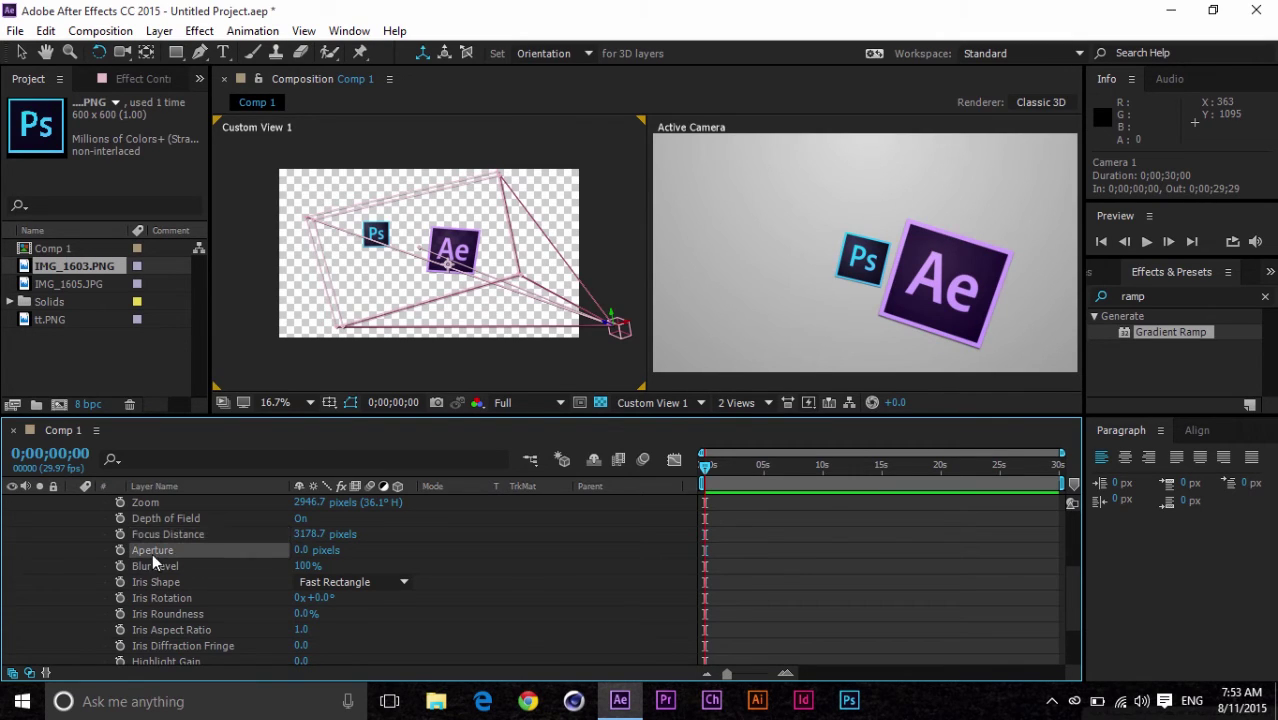
pyautogui.moveTo(302, 551); pyautogui.dragTo(310, 553)
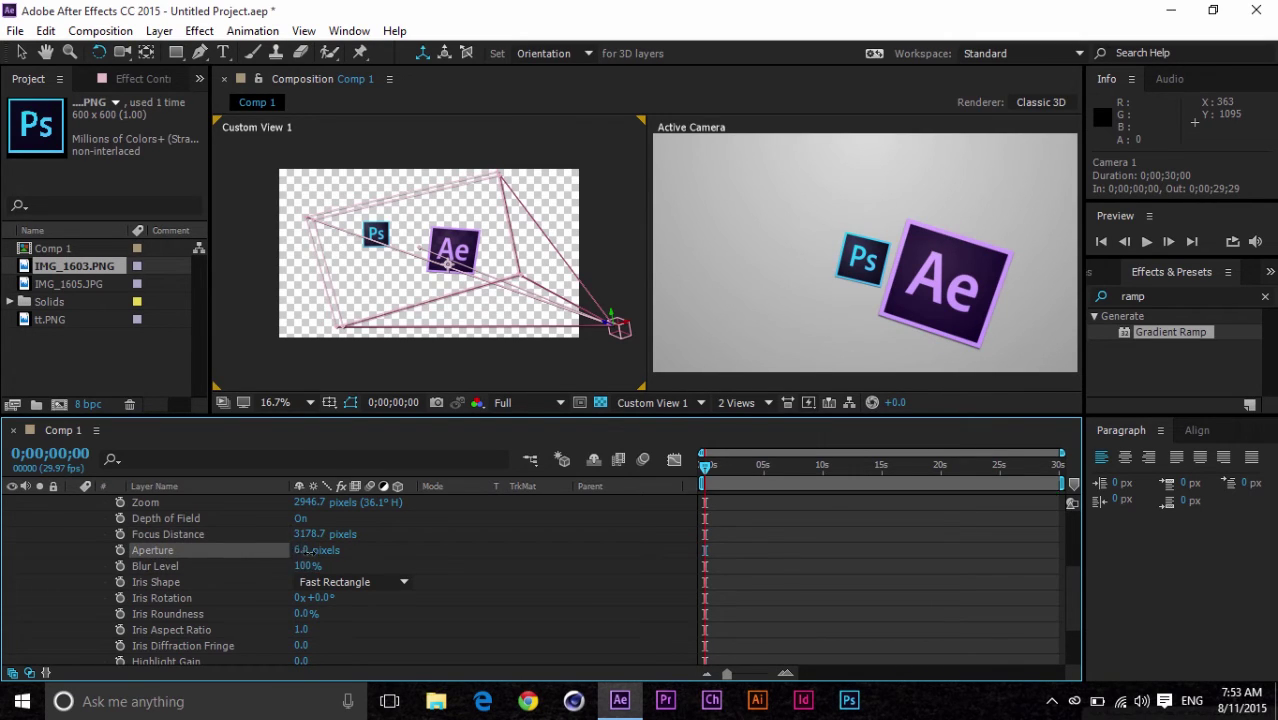
pyautogui.moveTo(674, 548); pyautogui.dragTo(923, 548)
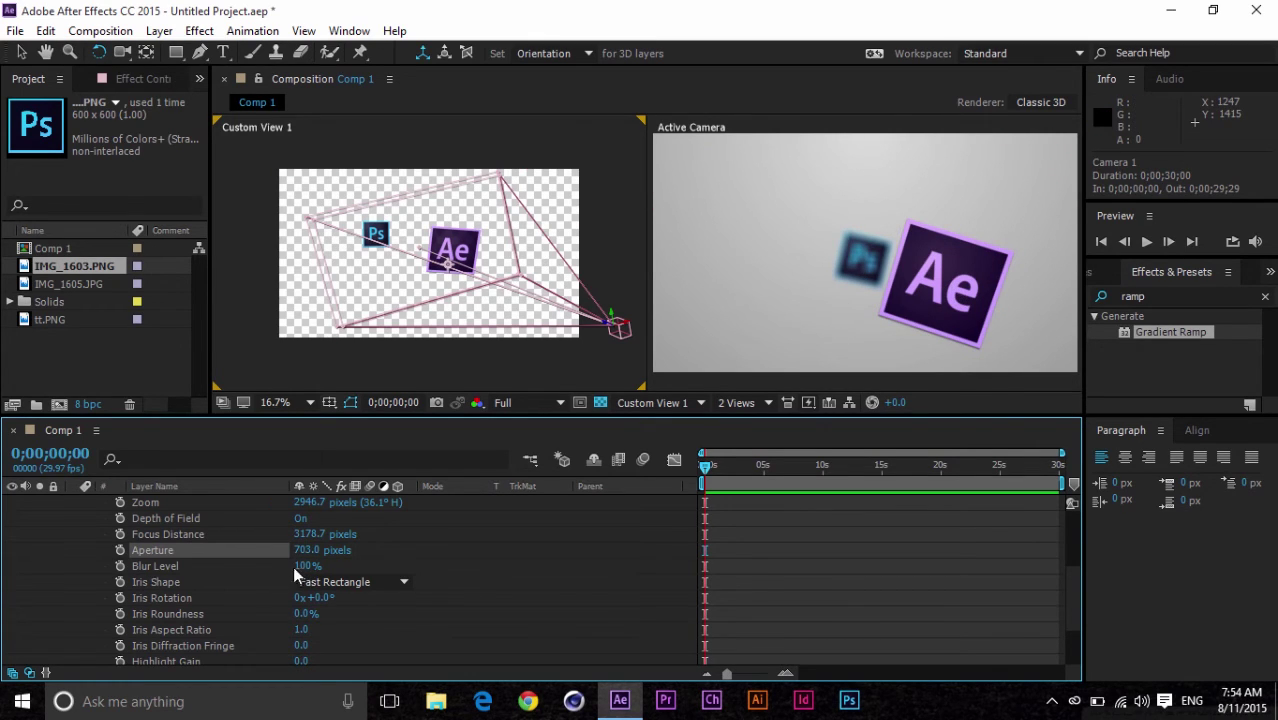
# Try a Blur Level of 0% on Camera 1 and restore it to 100%.
pyautogui.moveTo(303, 565); pyautogui.dragTo(203, 570)
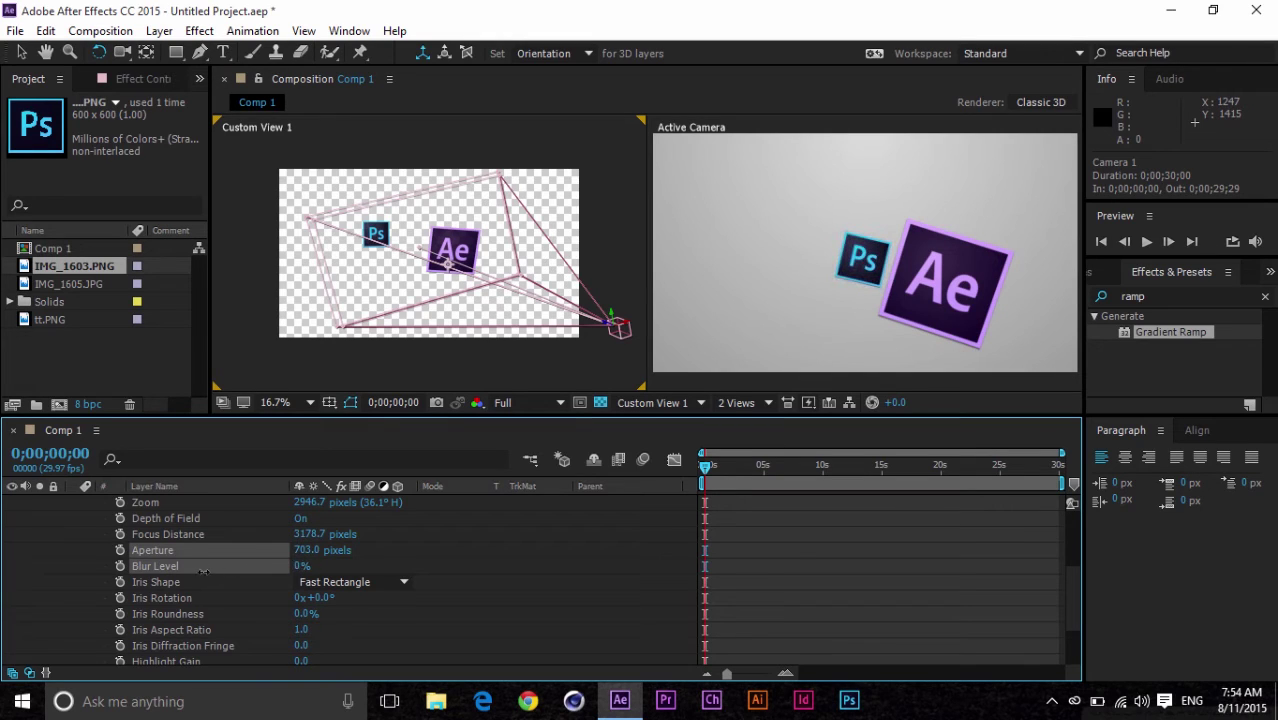
pyautogui.moveTo(297, 574); pyautogui.dragTo(387, 568)
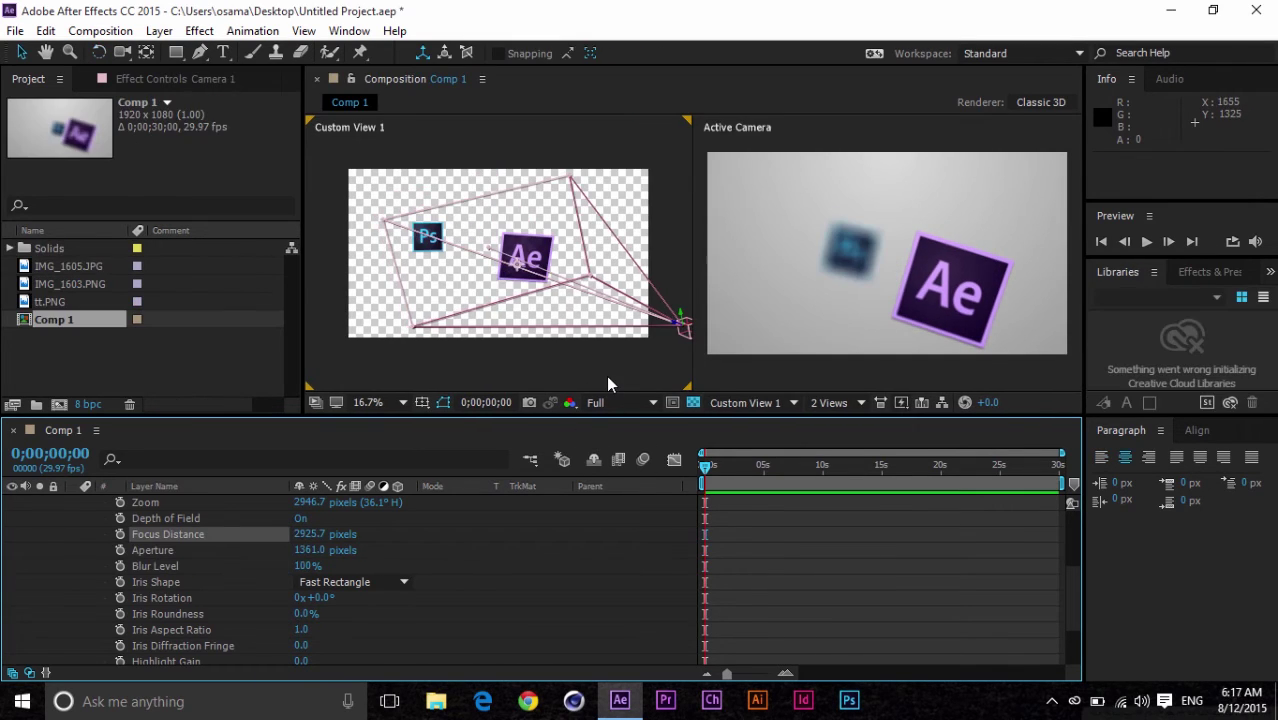
# Raise Camera 1's Focus Distance to about 7338.7 pixels to shift the focus from the Ae icon to the Ps icon.
pyautogui.click(958, 292)
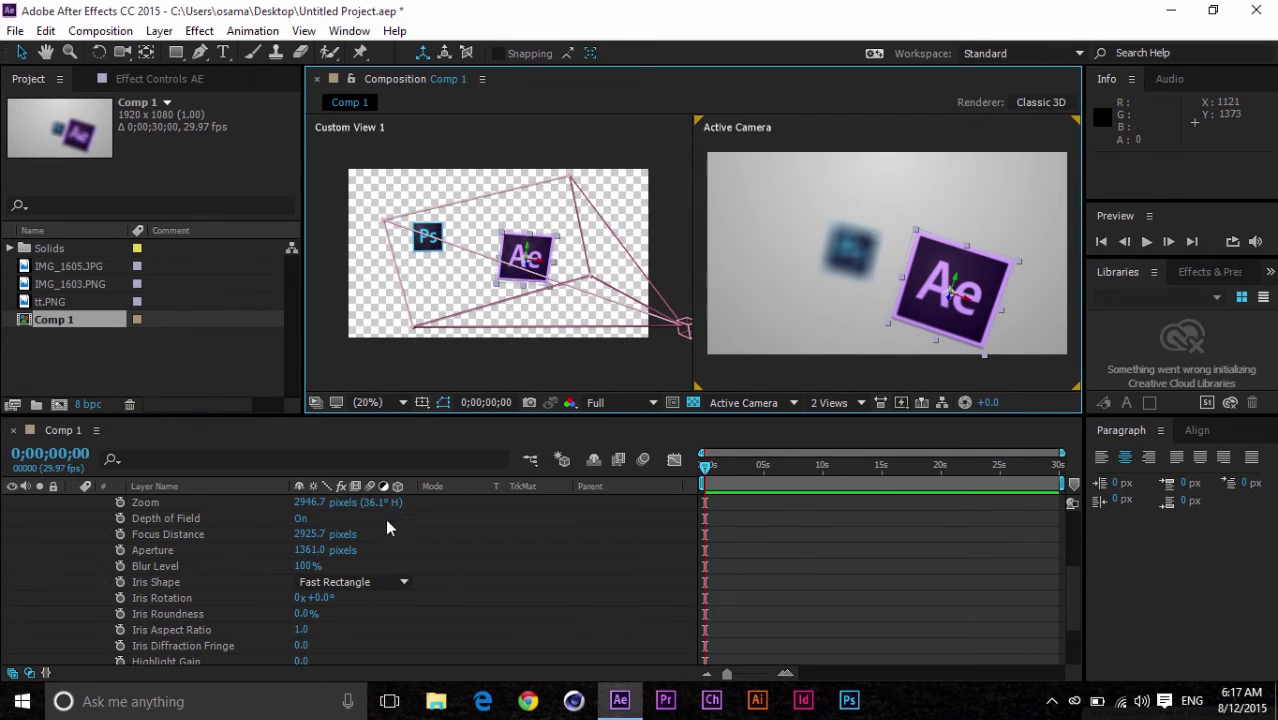
pyautogui.click(329, 545)
pyautogui.moveTo(303, 541); pyautogui.dragTo(318, 536)
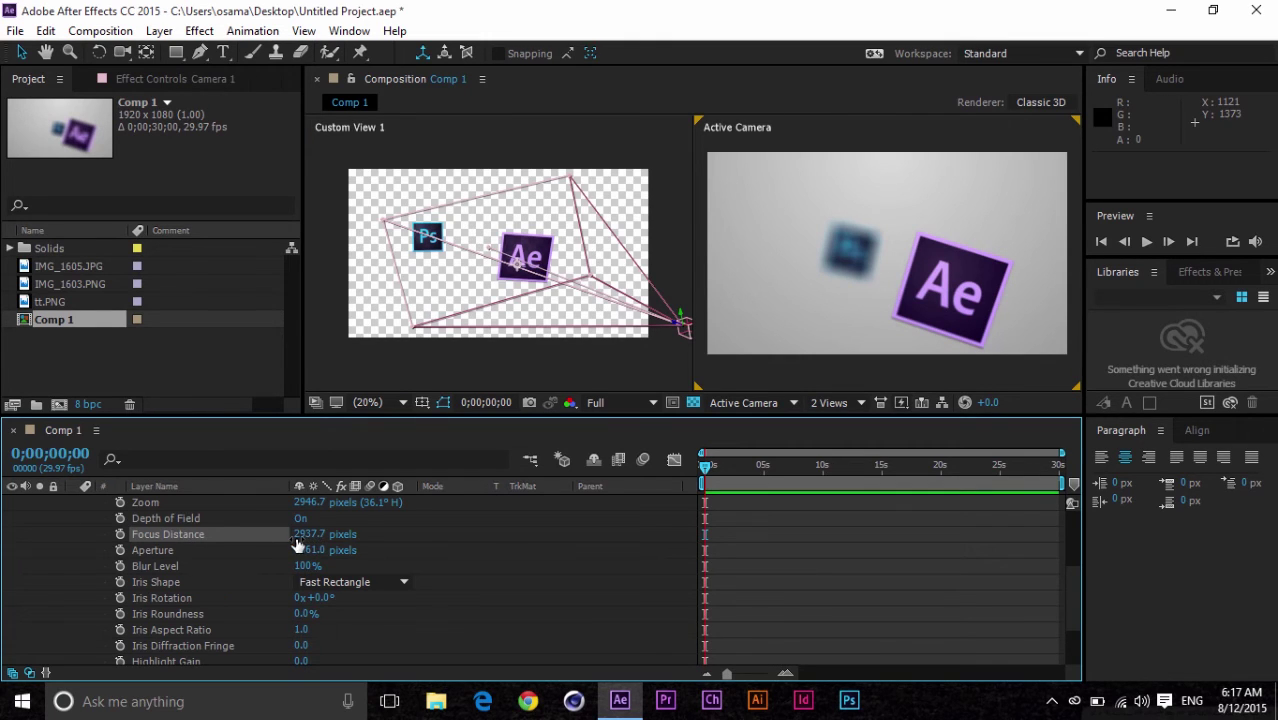
pyautogui.moveTo(352, 535); pyautogui.dragTo(420, 580)
pyautogui.moveTo(300, 534); pyautogui.dragTo(600, 542)
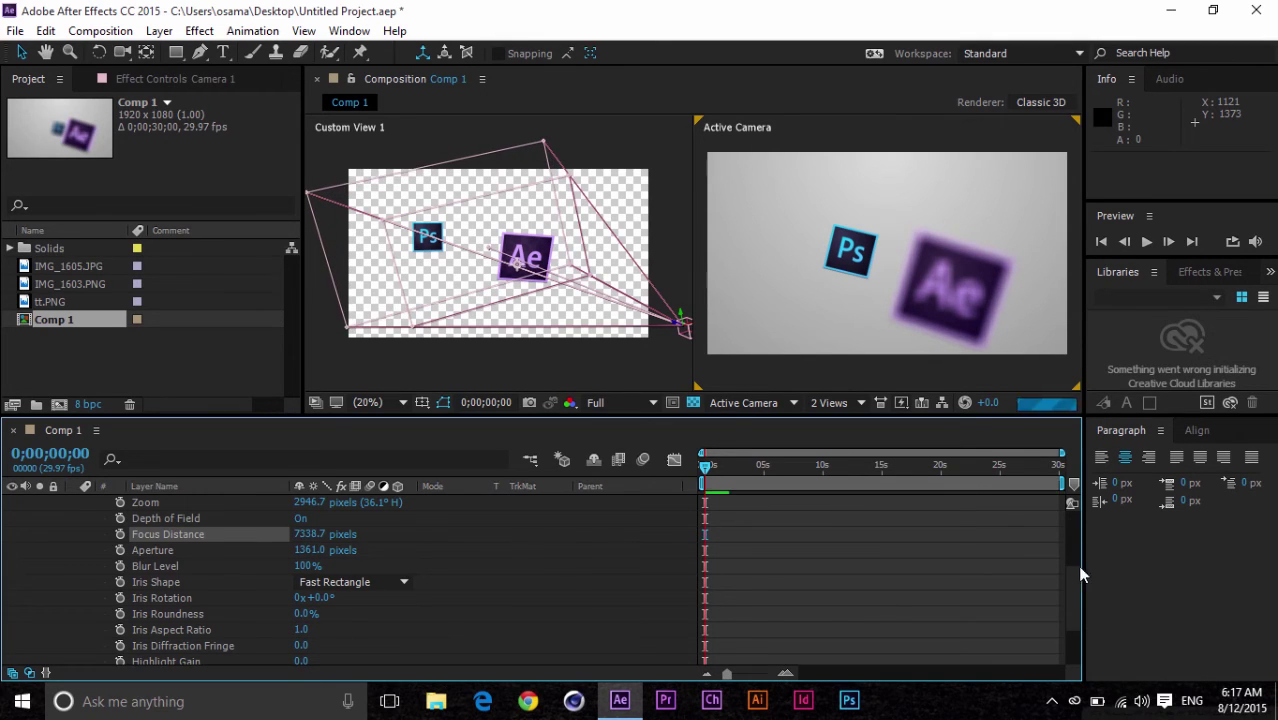
# Compare the focus on the Ps and Ae icons and lower Camera 1's Focus Distance to about 4947.7 pixels.
pyautogui.click(860, 250)
pyautogui.click(951, 283)
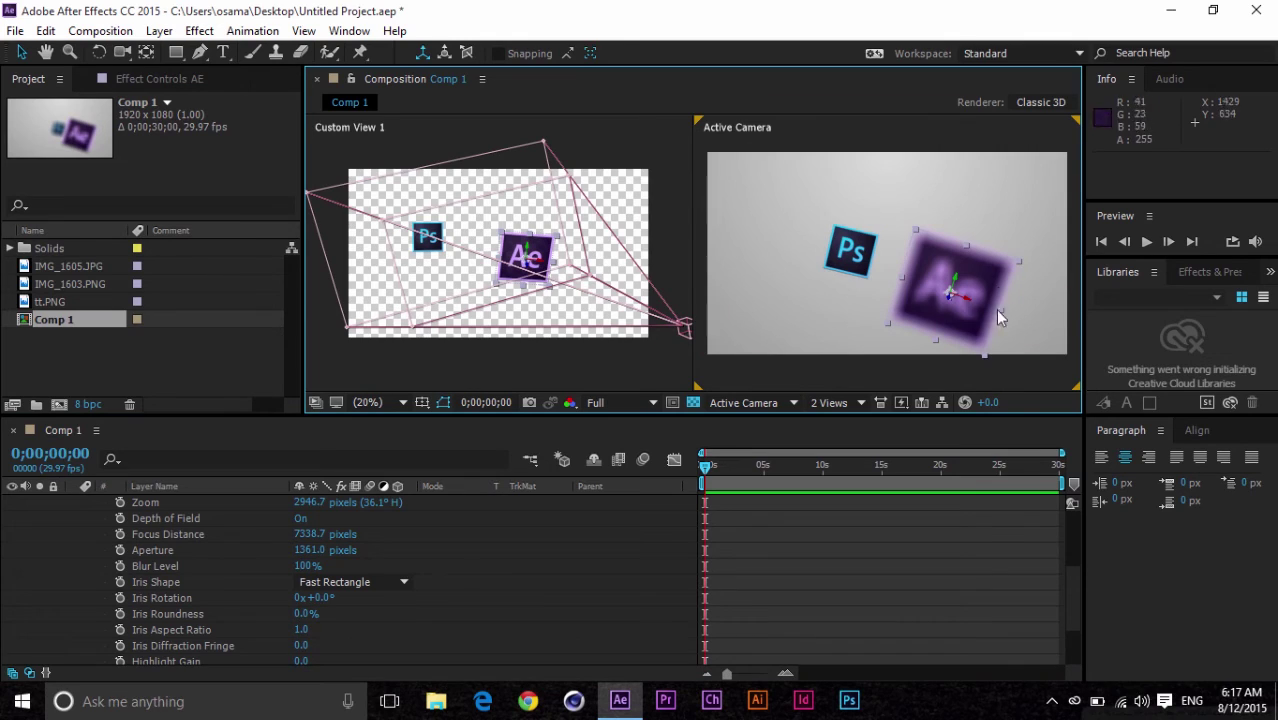
pyautogui.click(350, 548)
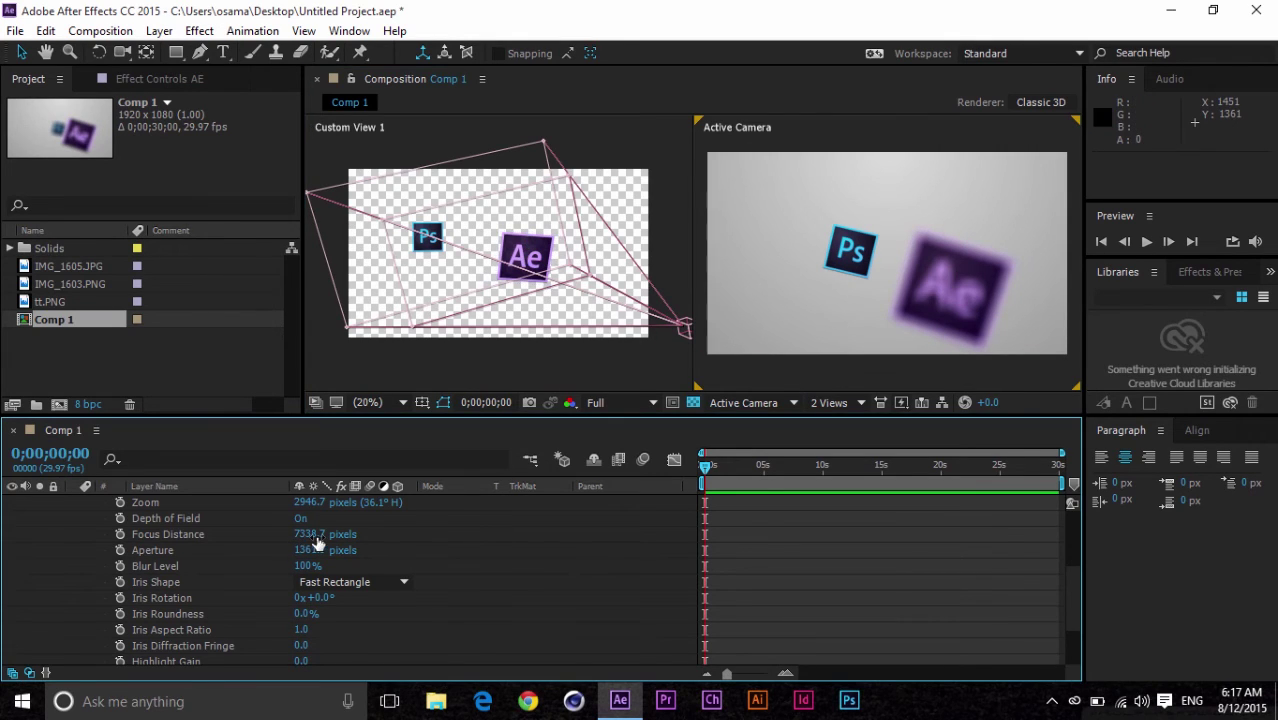
pyautogui.moveTo(315, 537); pyautogui.dragTo(20, 541)
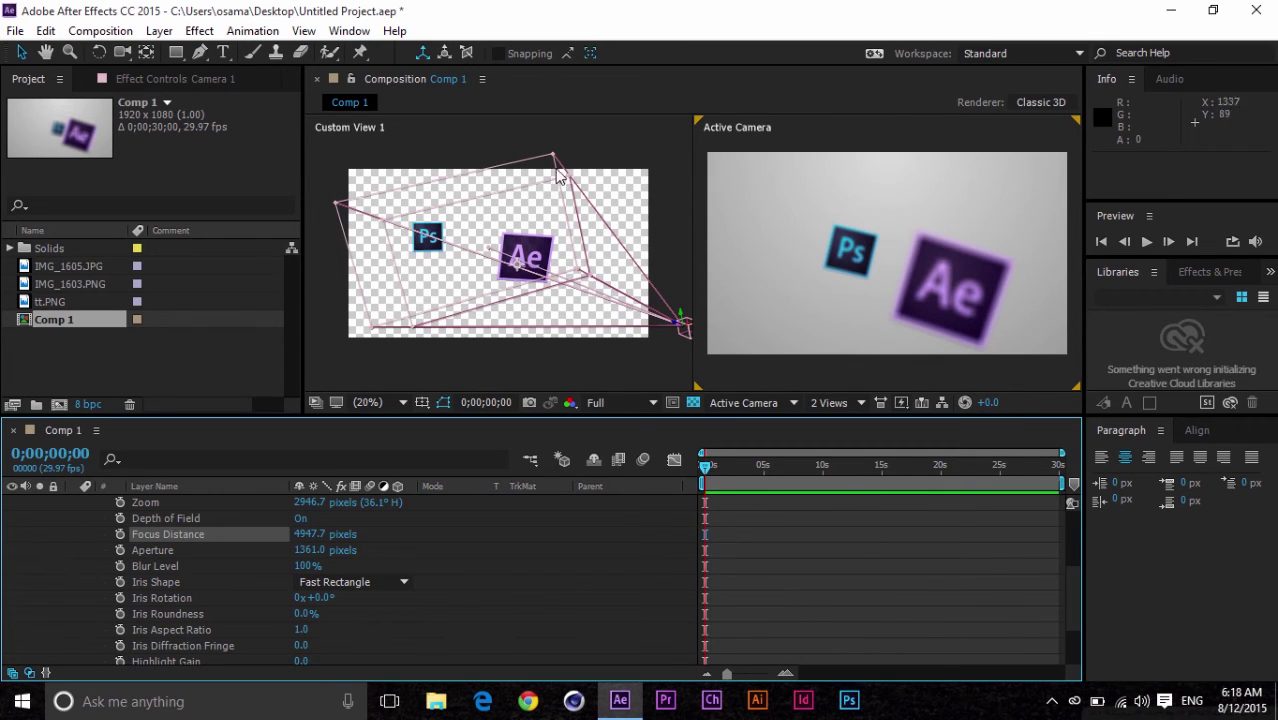
# Look through the Iris Shape choices in Camera 1's options, keeping Fast Rectangle.
pyautogui.scroll(-1, 187, 543)
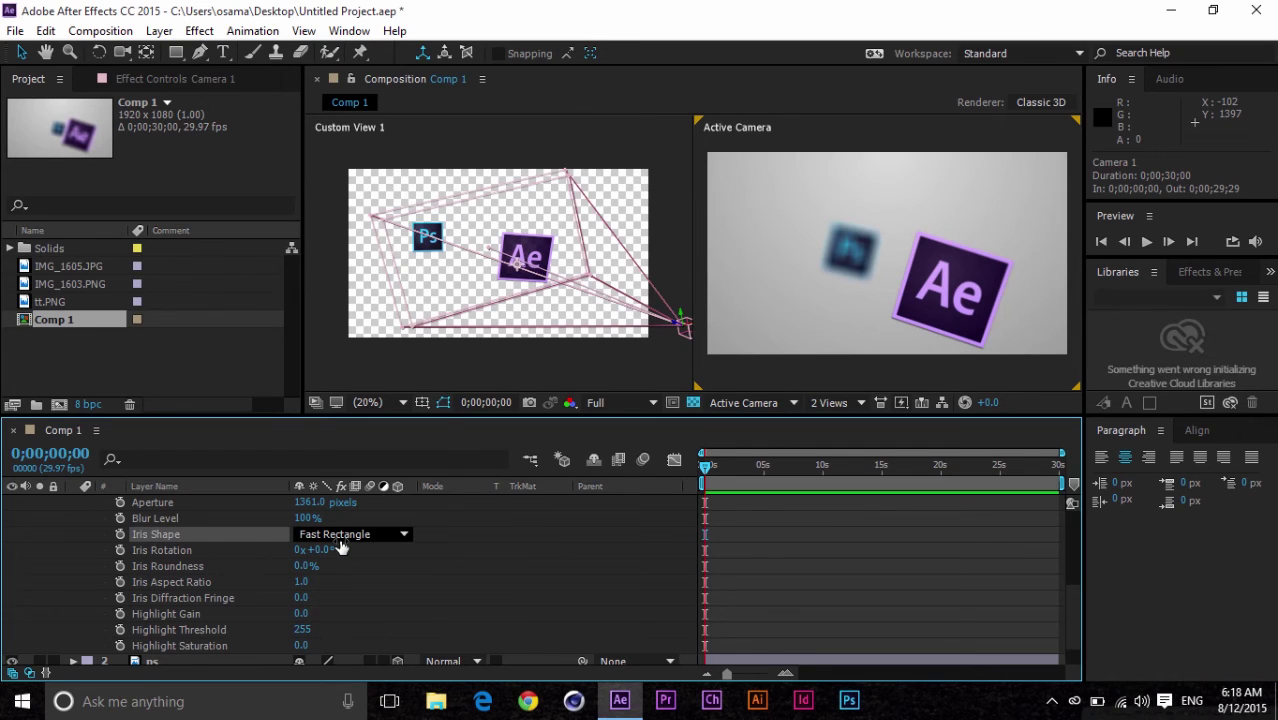
pyautogui.click(338, 537)
pyautogui.click(183, 535)
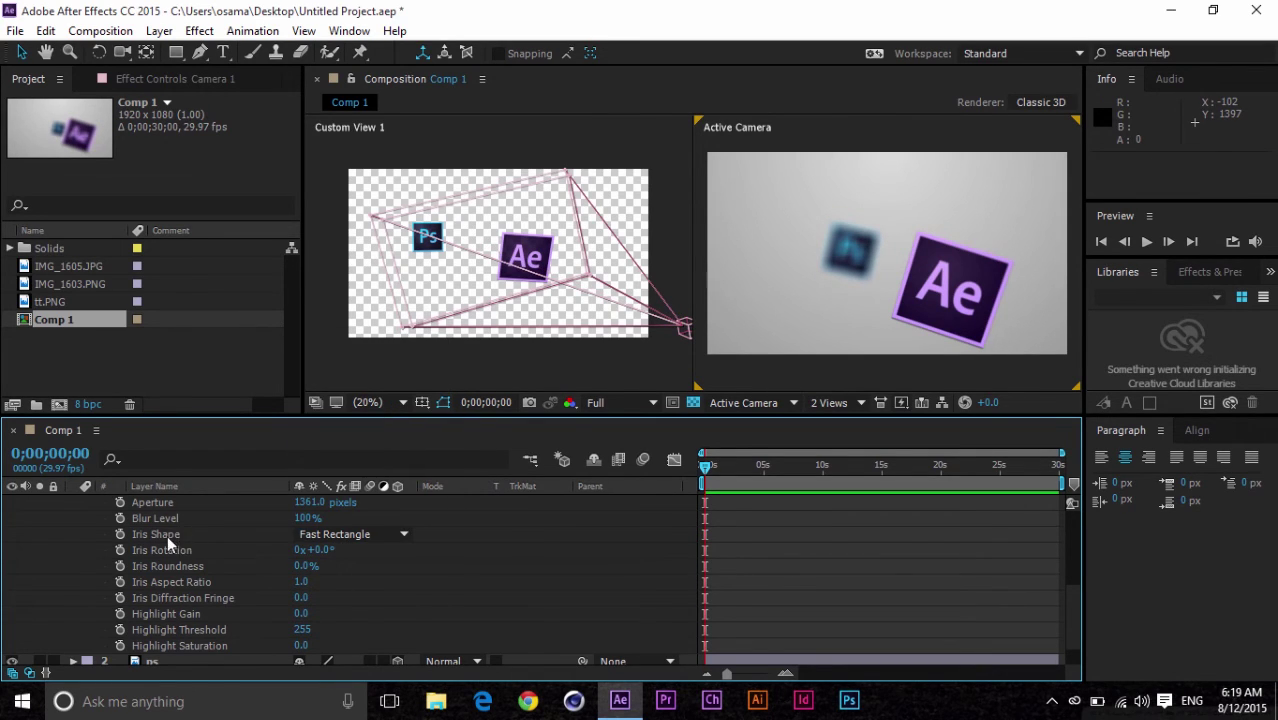
# Keyframe Camera 1's Position at 0;00;00;00 and, at 0;00;03;10, raise its Z value to move the camera toward the icons.
pyautogui.click(198, 538)
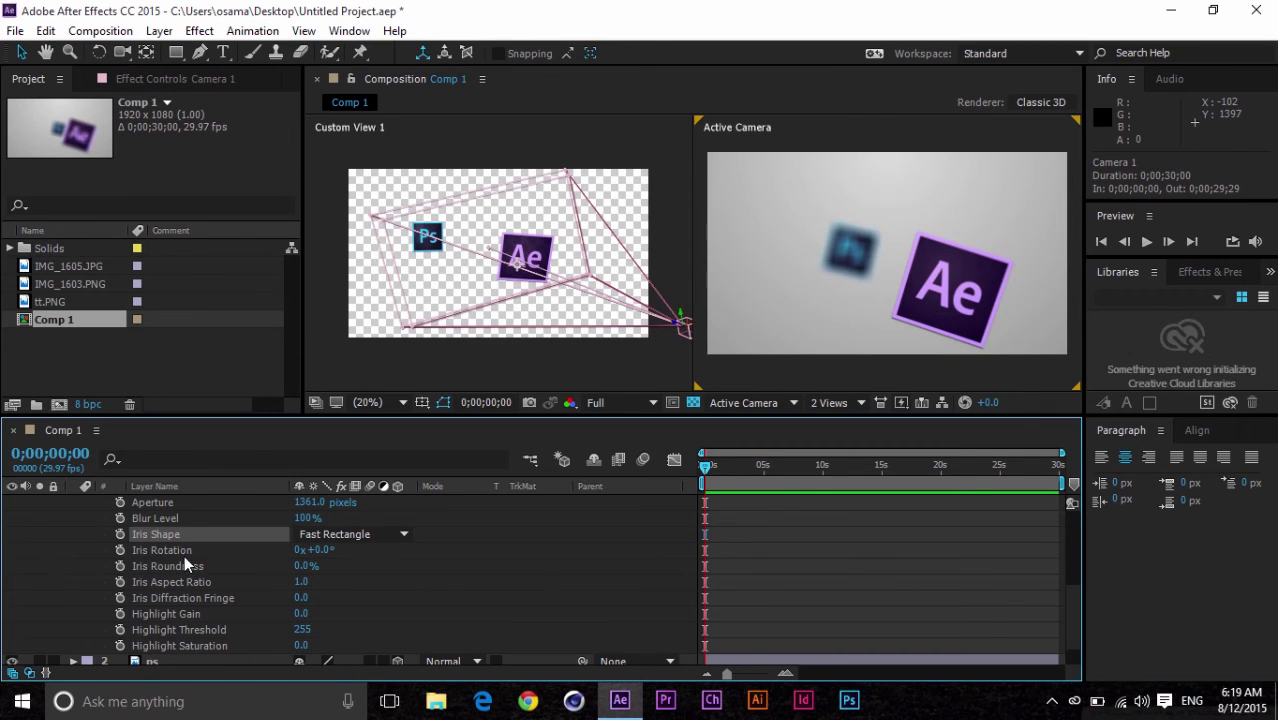
pyautogui.scroll(5, 184, 555)
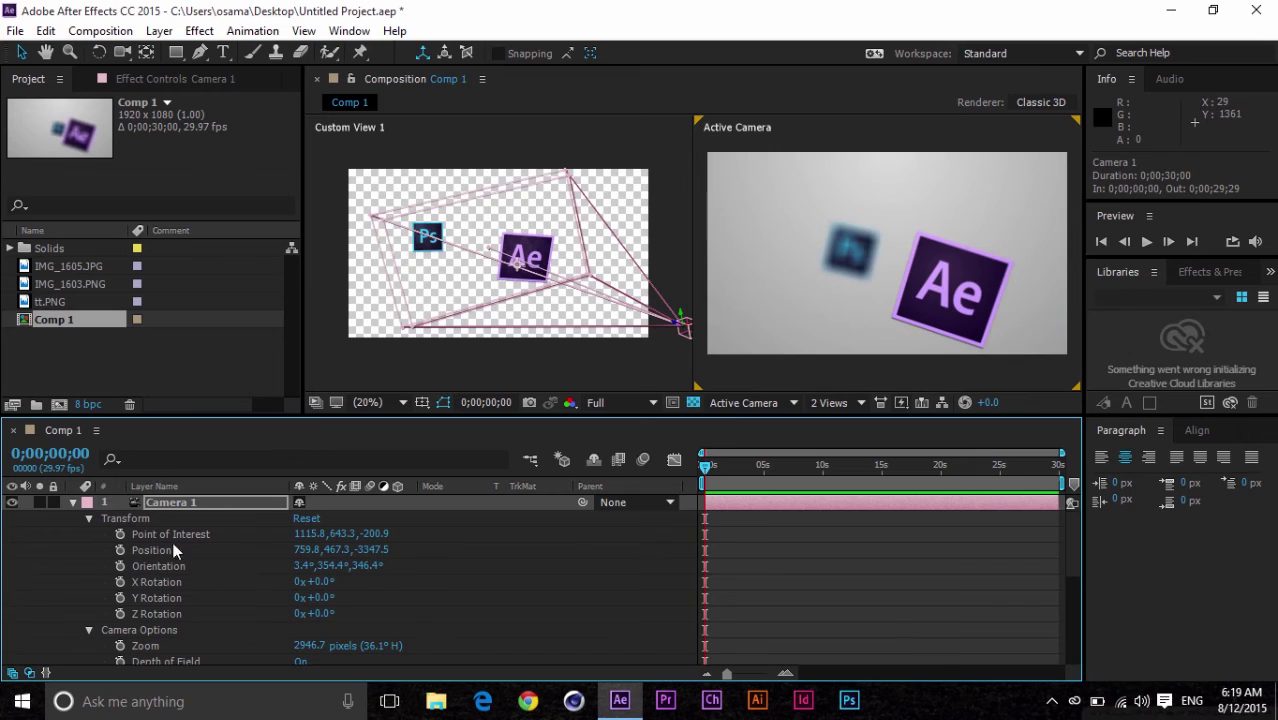
pyautogui.click(120, 550)
pyautogui.moveTo(706, 472); pyautogui.dragTo(738, 472)
pyautogui.moveTo(727, 674); pyautogui.dragTo(756, 676)
pyautogui.moveTo(826, 468); pyautogui.dragTo(855, 470)
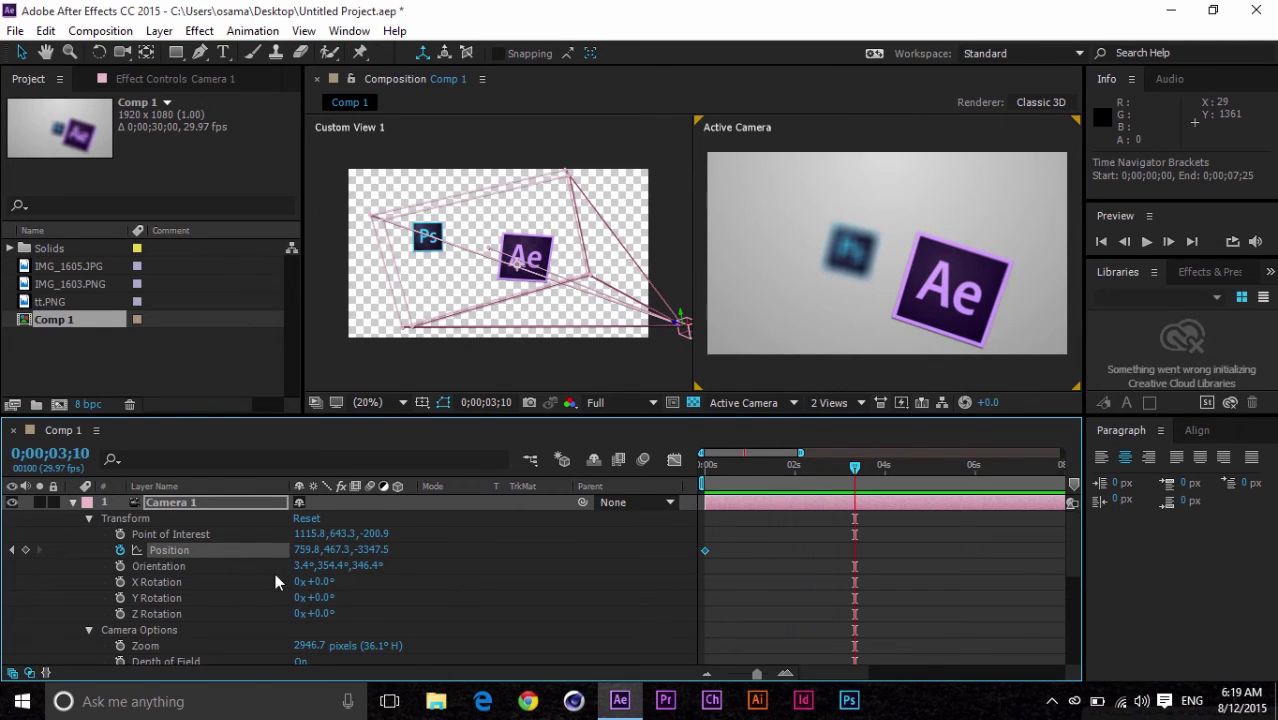
pyautogui.moveTo(422, 553); pyautogui.dragTo(724, 613)
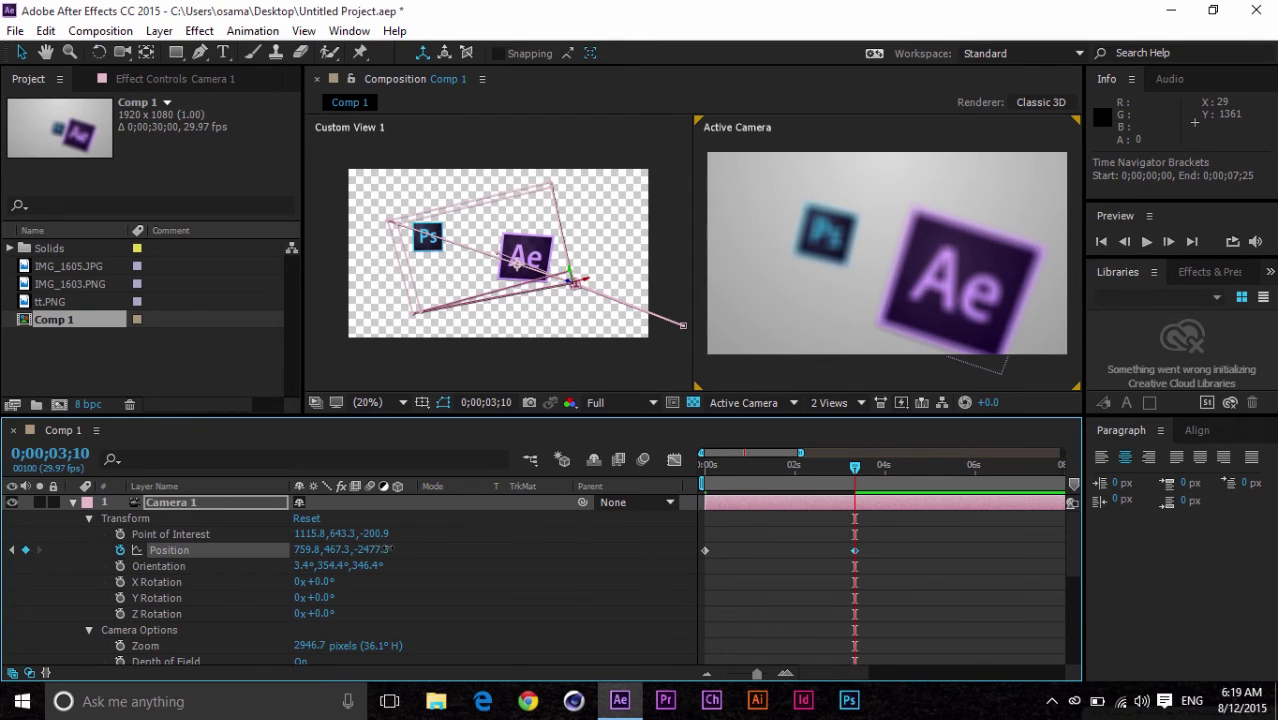
# Preview the camera's position animation and scrub through the first seconds of the composition.
pyautogui.press('space')
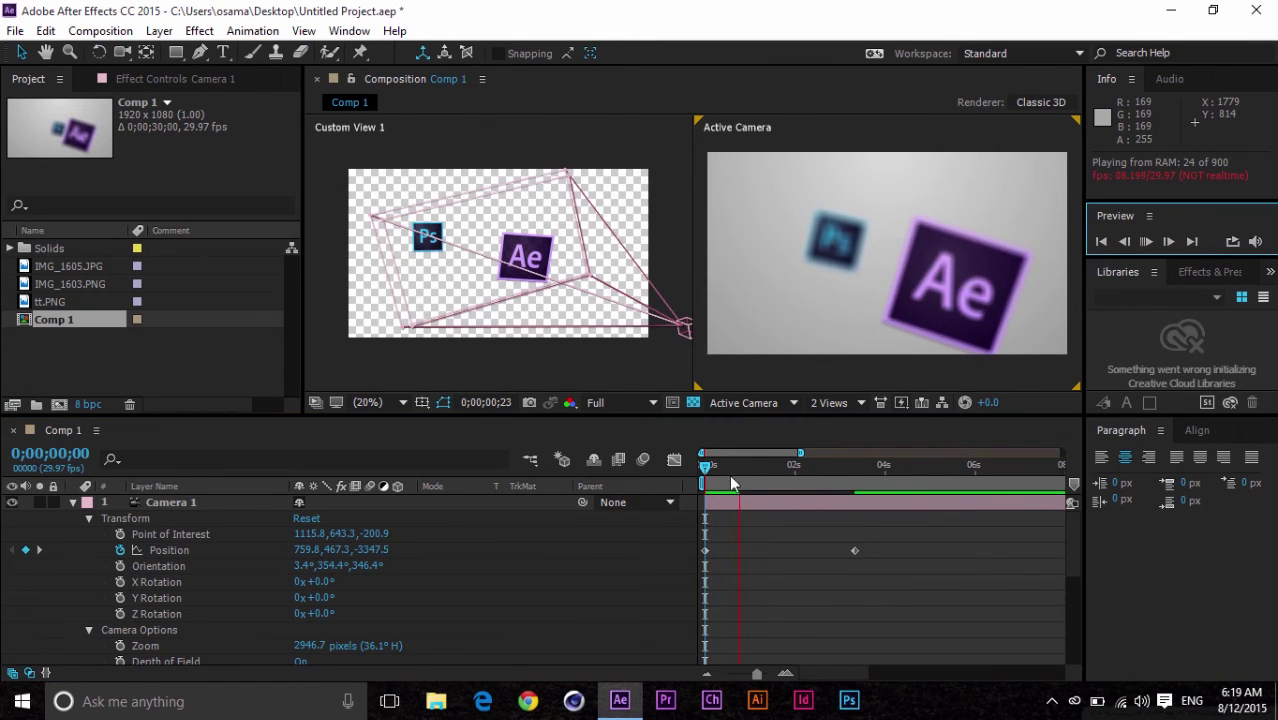
pyautogui.moveTo(720, 466); pyautogui.dragTo(806, 484)
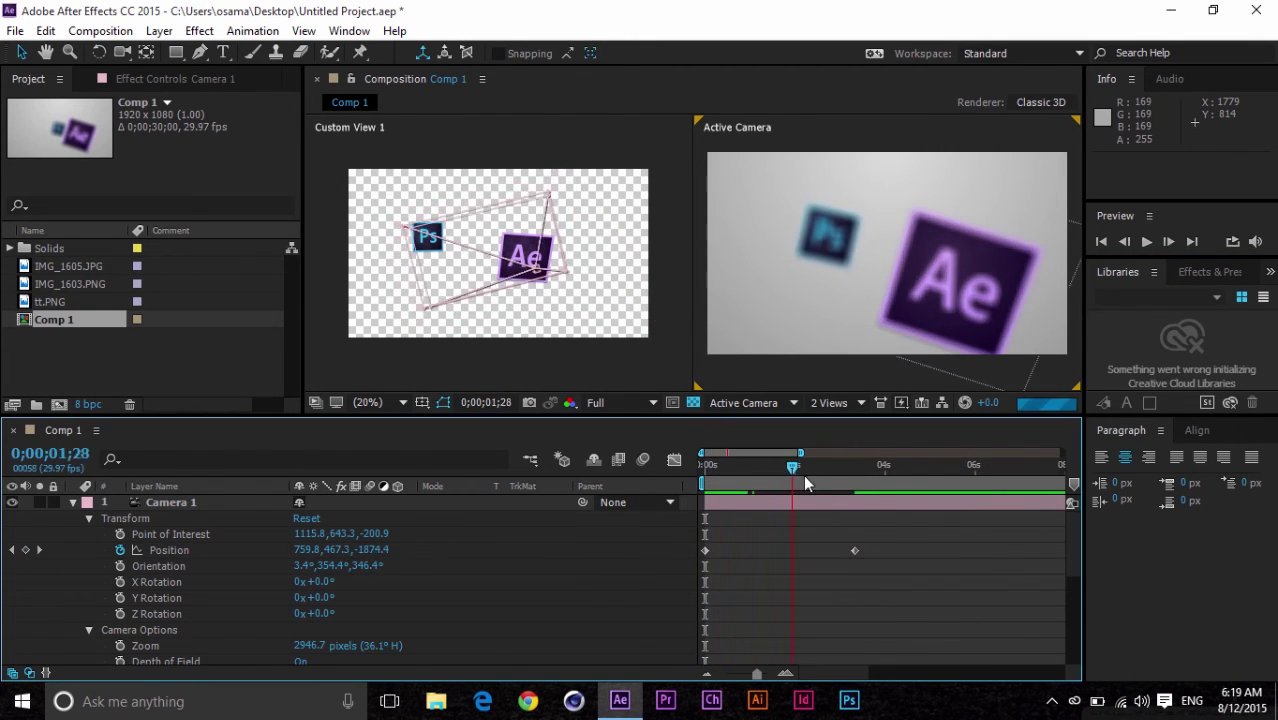
pyautogui.press('space')
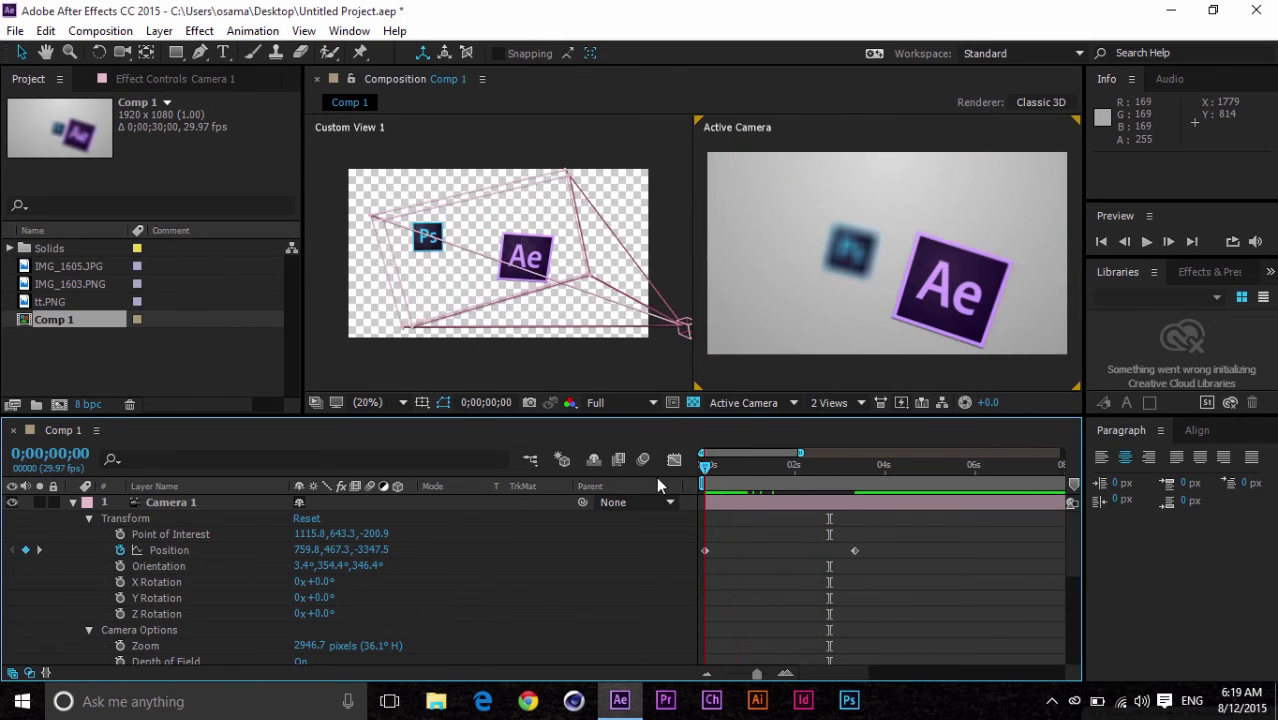
# Keyframe Camera 1's Orientation at the composition start and set its Z orientation to 13.4° at 0;00;00;25.
pyautogui.click(120, 566)
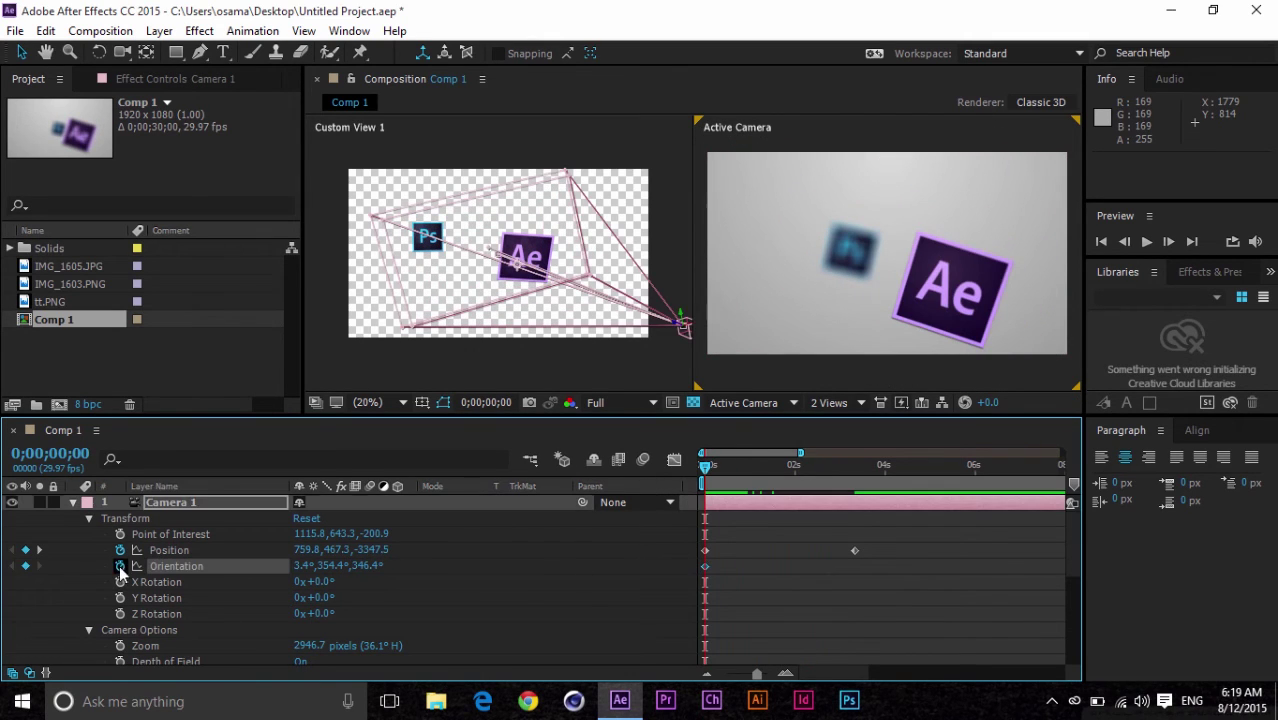
pyautogui.moveTo(740, 465)
pyautogui.mouseDown()
pyautogui.moveTo(858, 477)
pyautogui.moveTo(742, 485)
pyautogui.mouseUp()
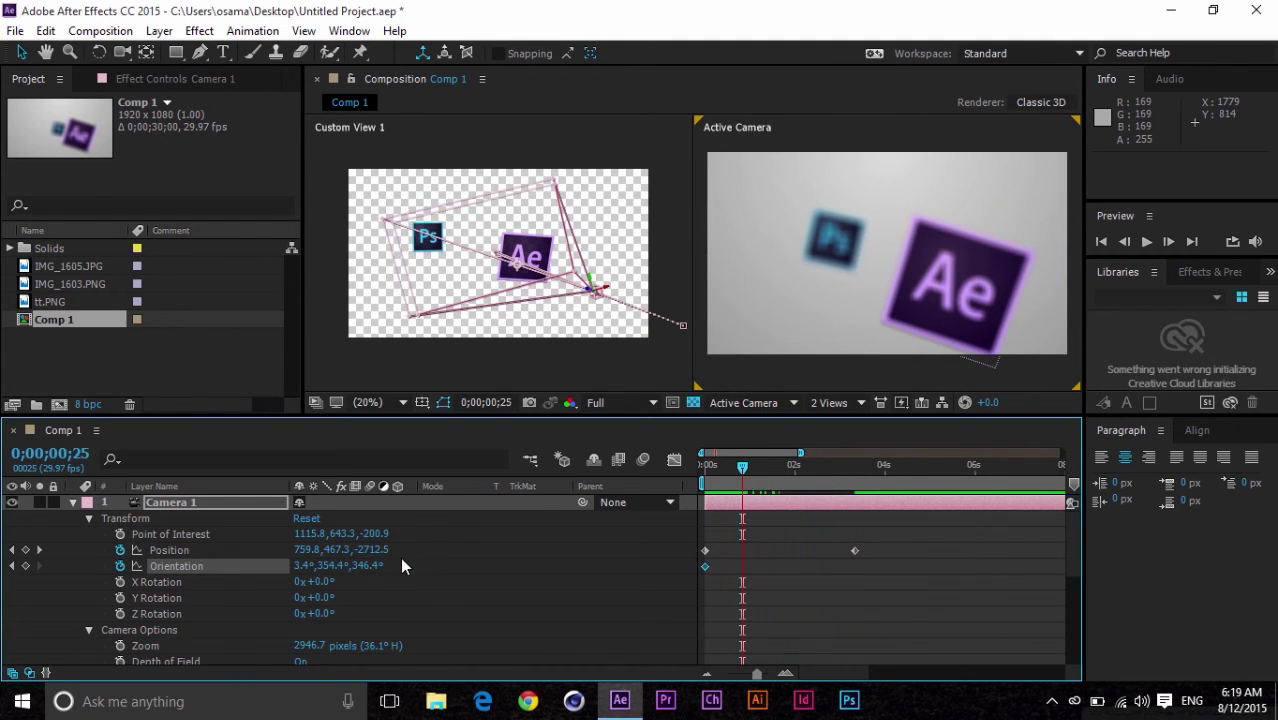
pyautogui.moveTo(363, 568); pyautogui.dragTo(426, 570)
# Play back the combined Position and Orientation animation of Camera 1 from the composition start.
pyautogui.moveTo(717, 466); pyautogui.dragTo(647, 469)
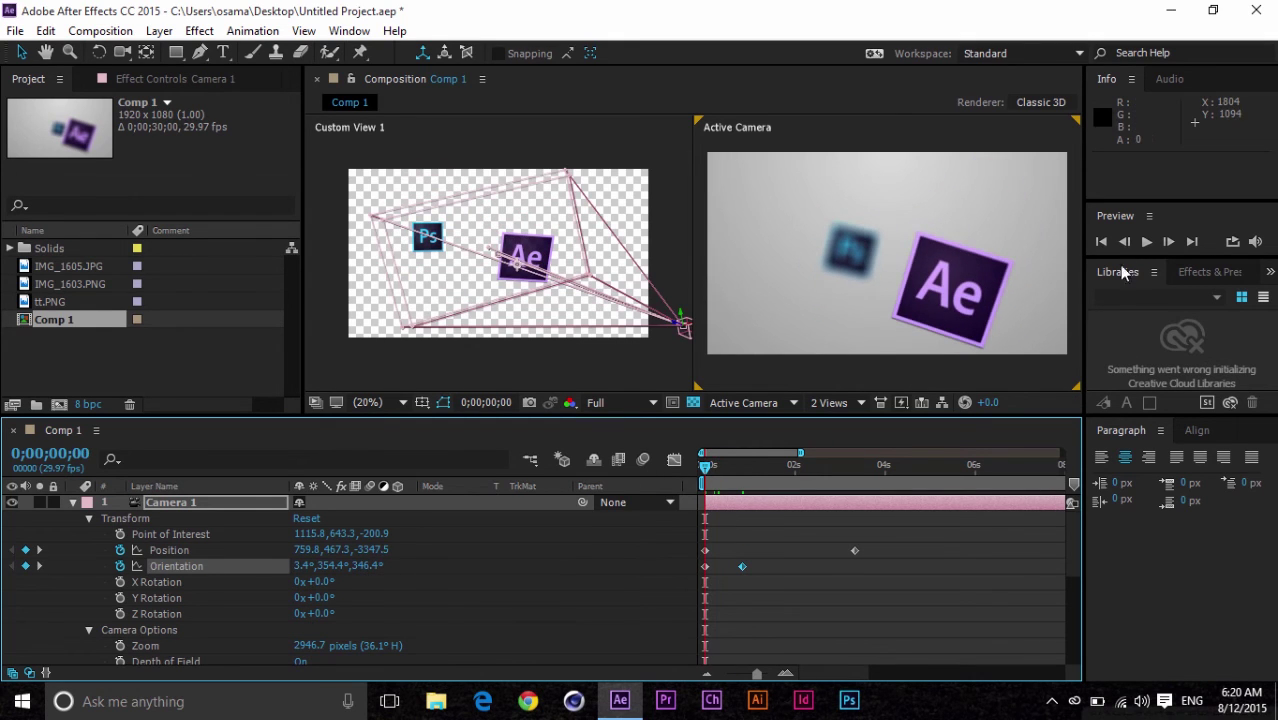
pyautogui.click(1150, 255)
pyautogui.click(1148, 243)
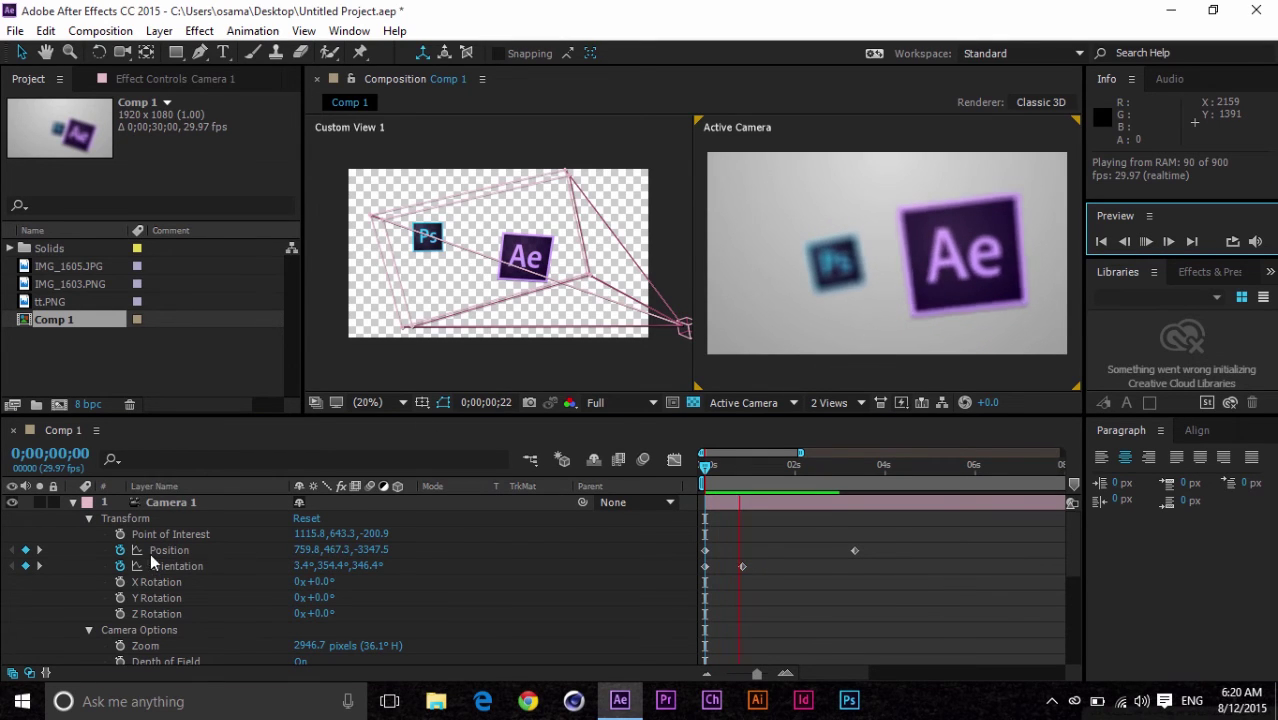
pyautogui.scroll(-1, 105, 612)
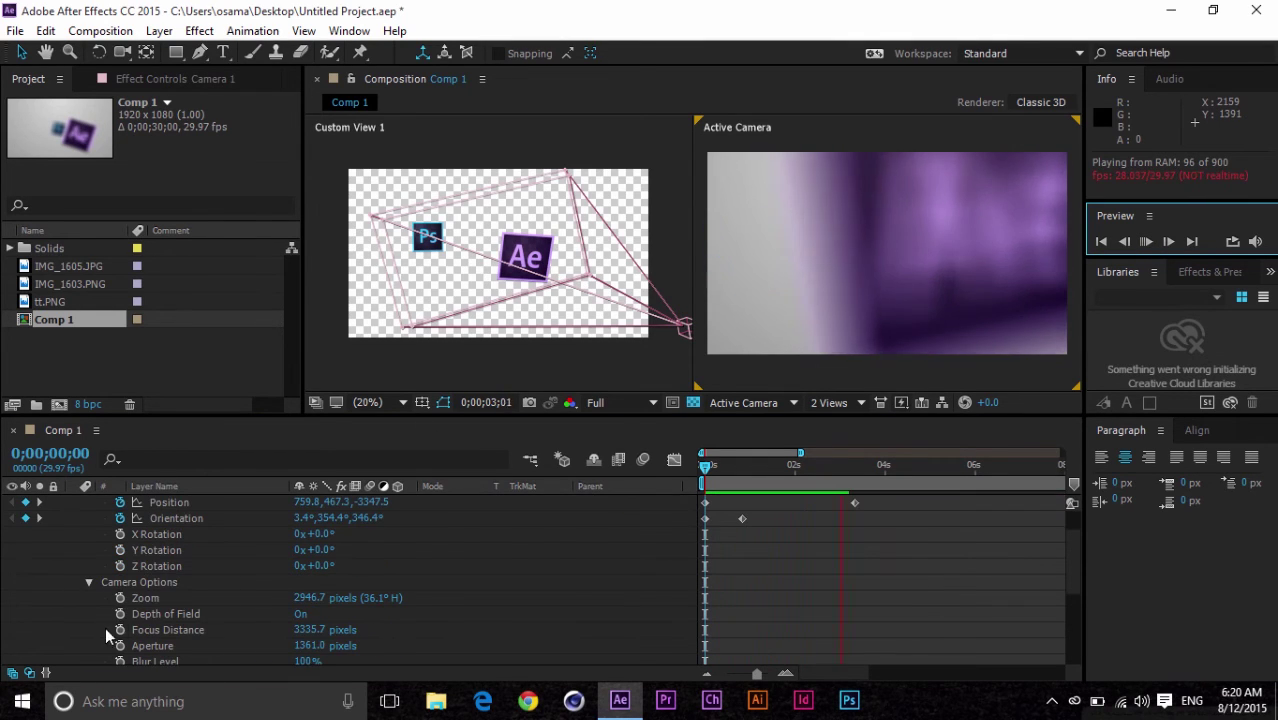
pyautogui.scroll(1, 149, 590)
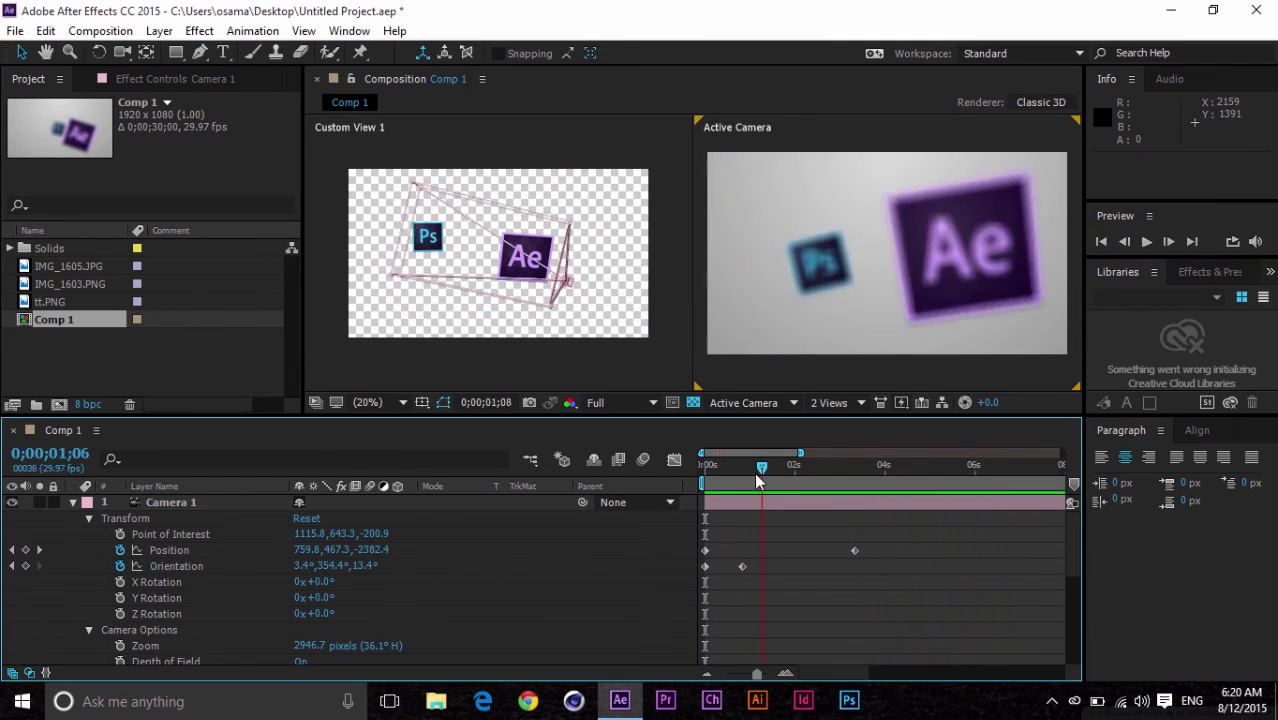
pyautogui.click(706, 471)
pyautogui.press('space')
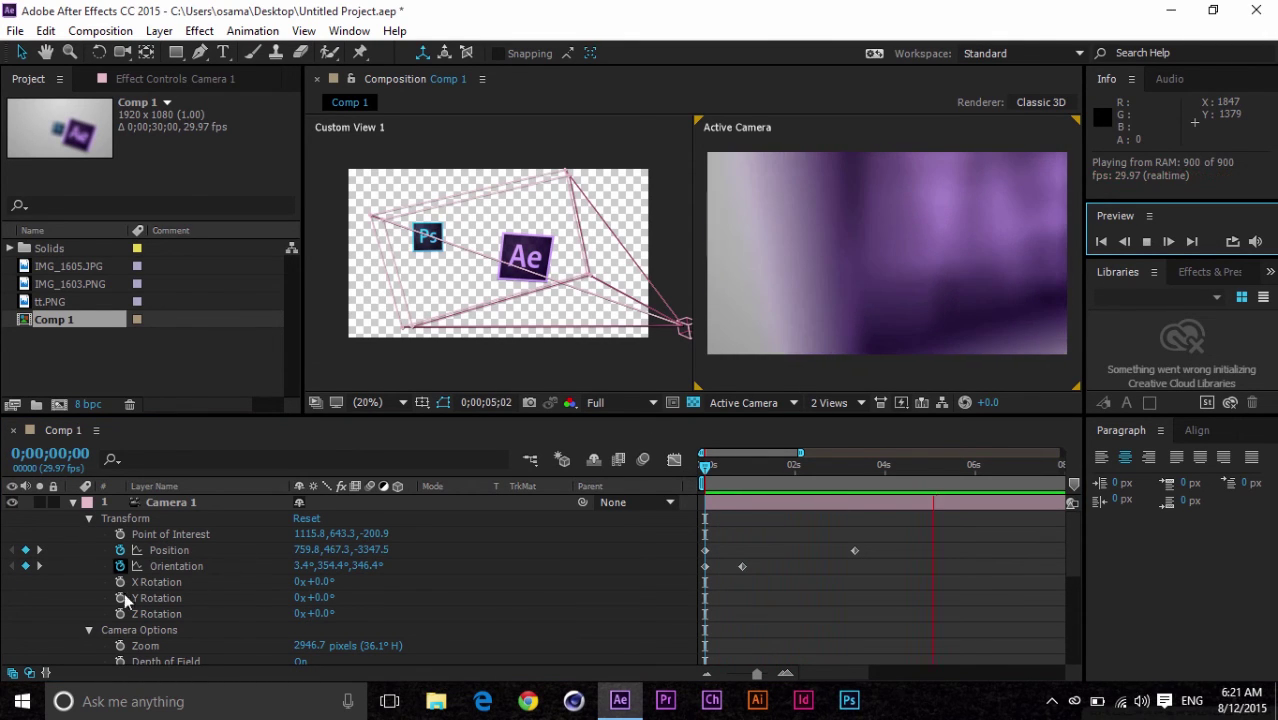
# Review Camera 1's Transform and Camera Options and compare the BG layer with the AE icon layer's 3D setting.
pyautogui.click(192, 567)
pyautogui.scroll(-4, 194, 557)
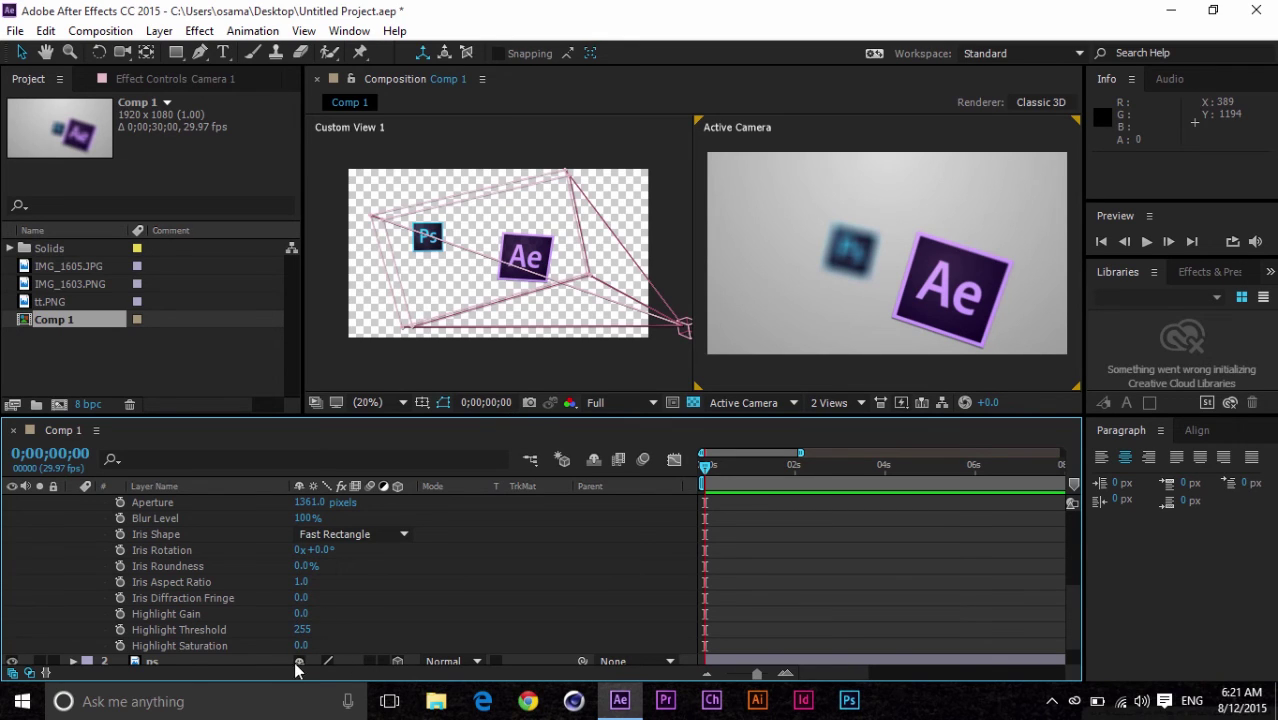
pyautogui.scroll(-2, 175, 659)
pyautogui.click(175, 656)
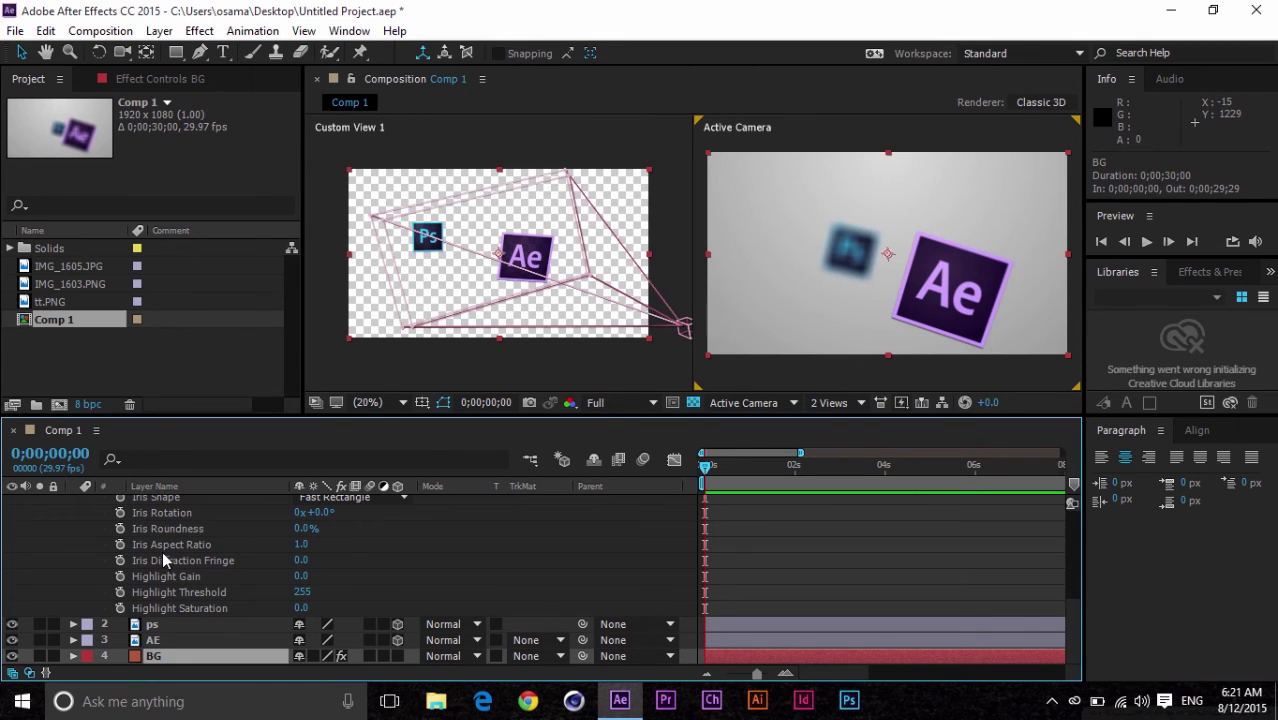
pyautogui.scroll(5, 220, 565)
pyautogui.scroll(-5, 251, 557)
pyautogui.click(935, 268)
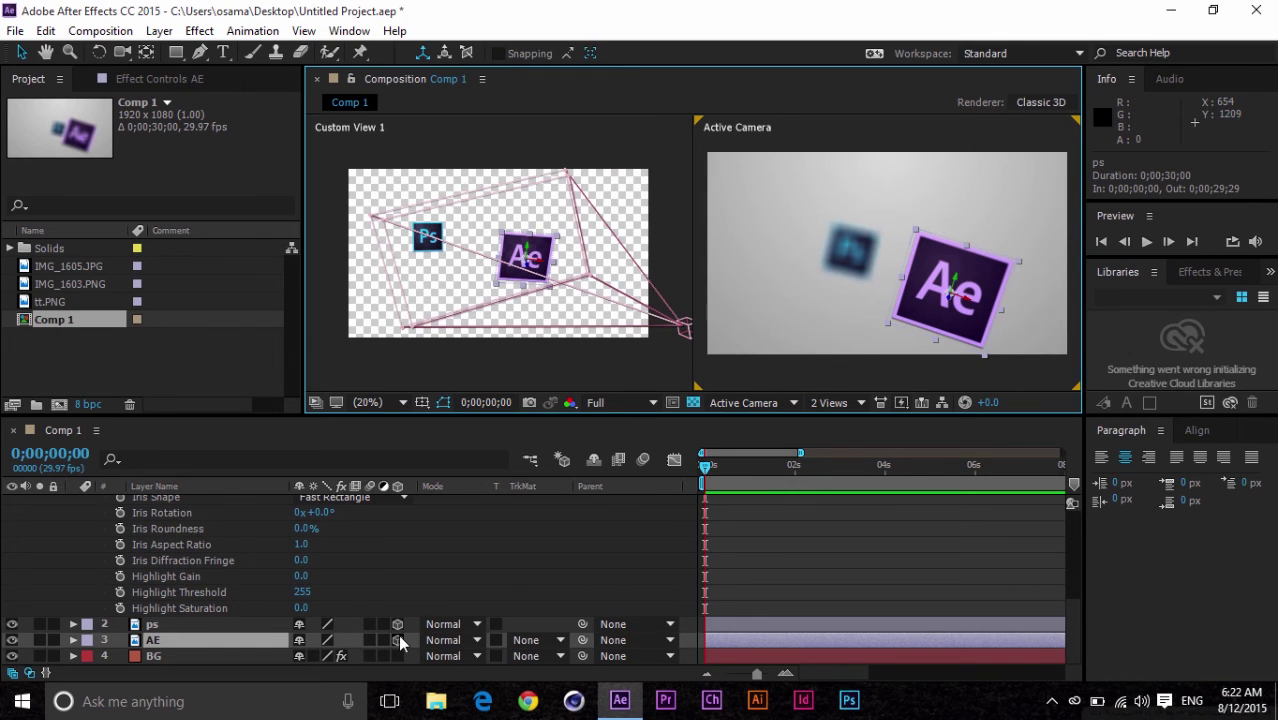
pyautogui.scroll(6, 230, 560)
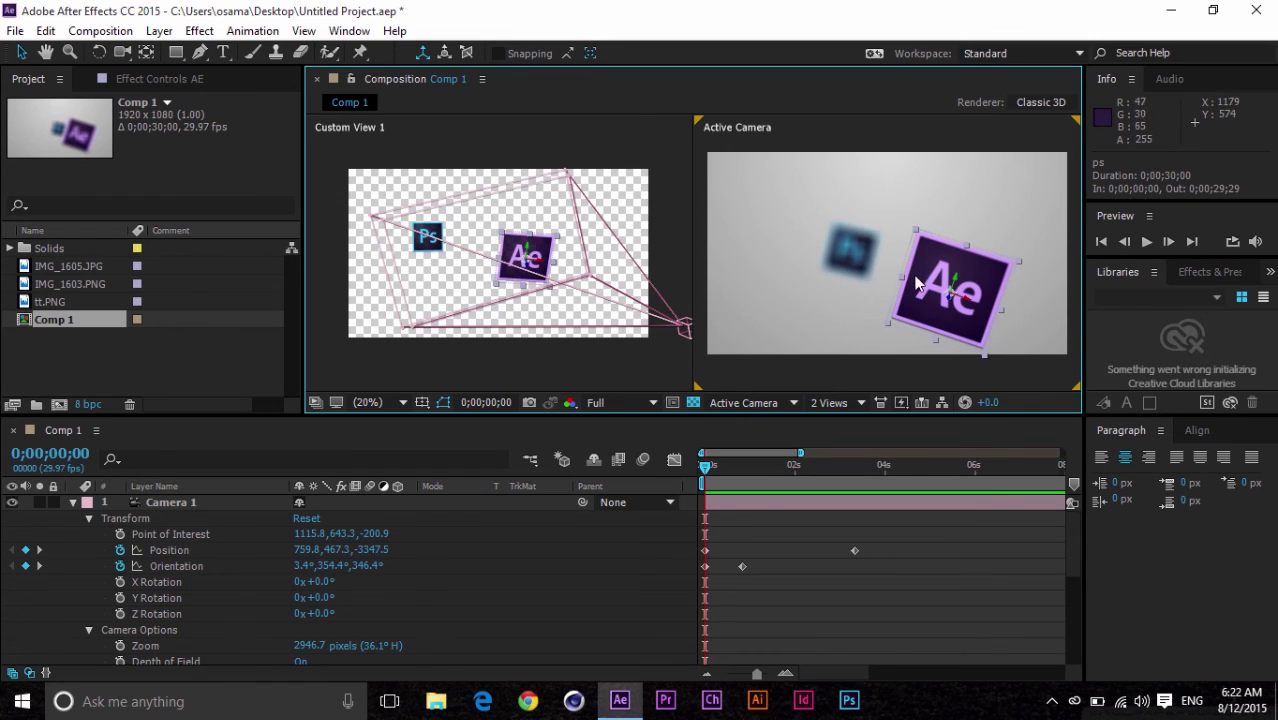
# Orbit Camera 1 around the icons in the Active Camera view to a position of about 440.6, 267.5, -3276.9.
pyautogui.click(122, 52)
pyautogui.moveTo(876, 283); pyautogui.dragTo(940, 312)
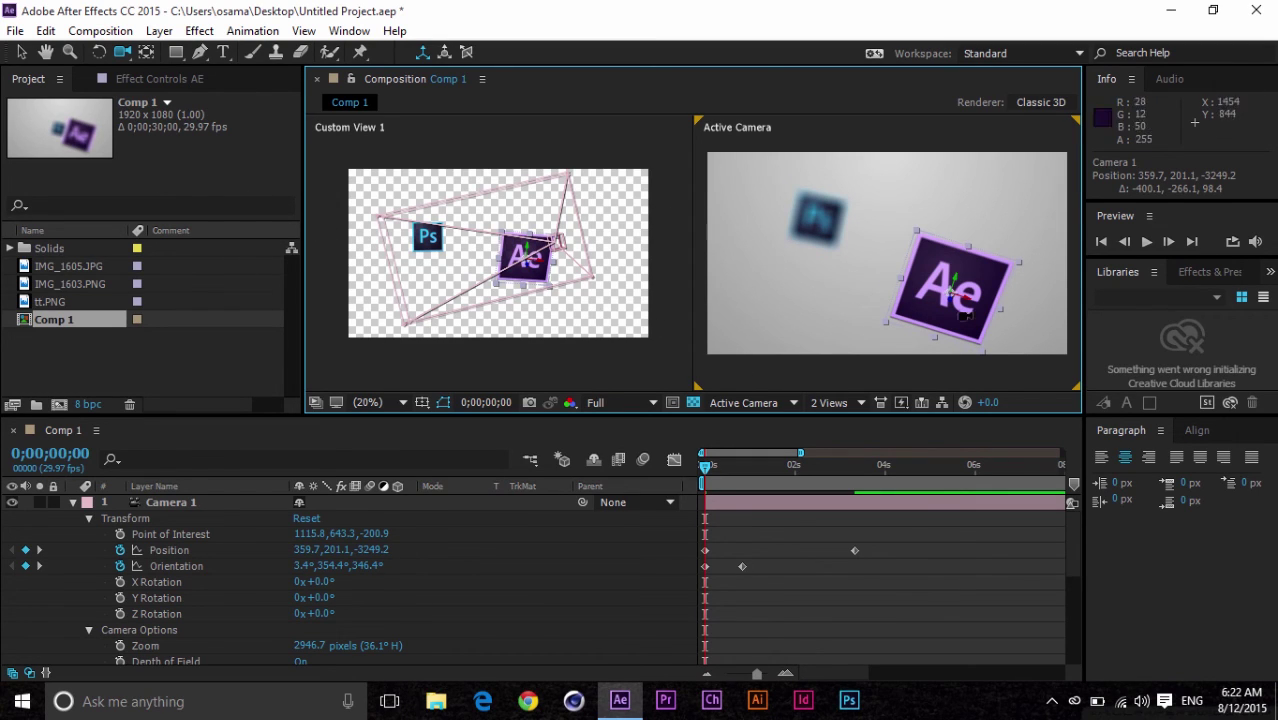
pyautogui.moveTo(950, 304); pyautogui.dragTo(845, 304)
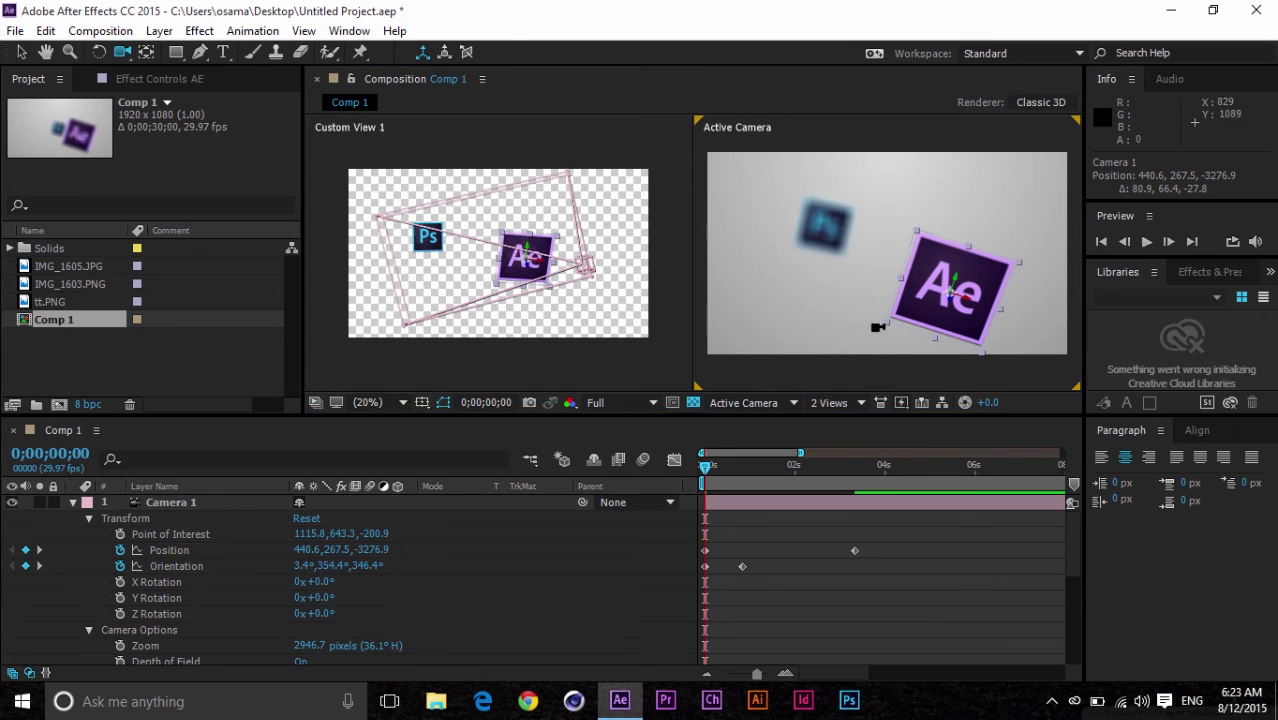
pyautogui.click(15, 30)
pyautogui.moveTo(60, 48)
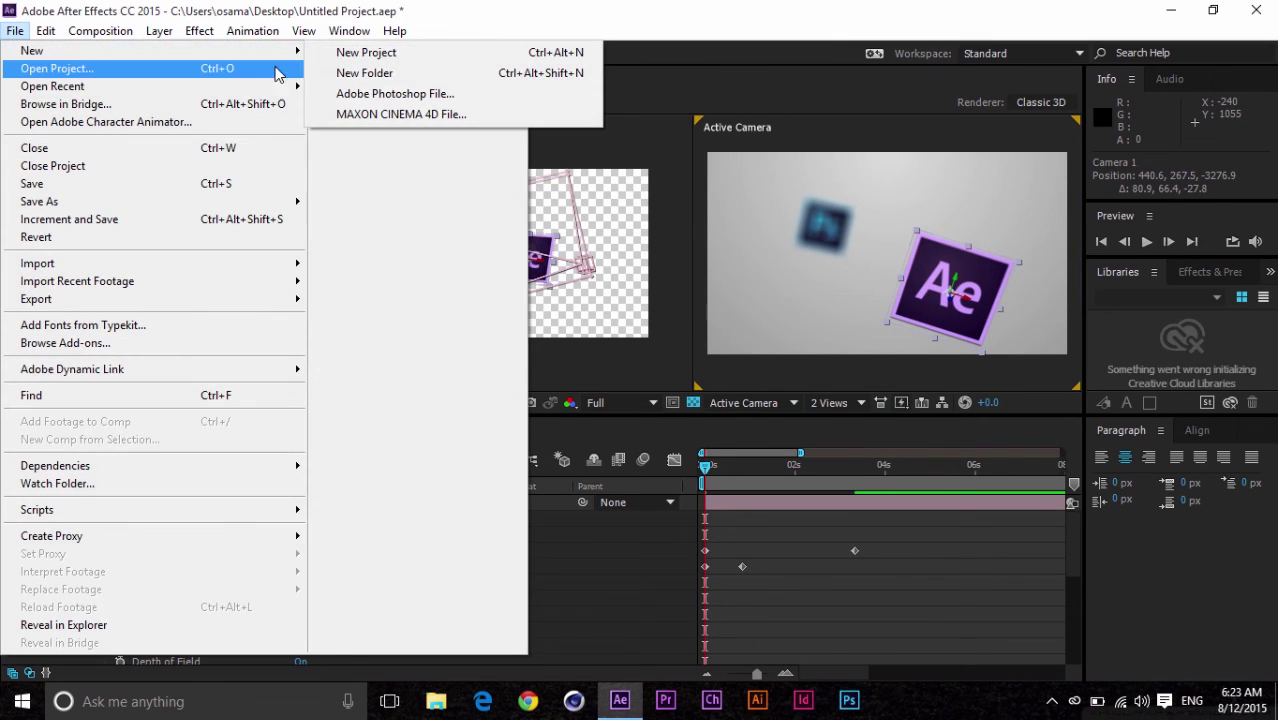
pyautogui.click(365, 48)
pyautogui.click(672, 370)
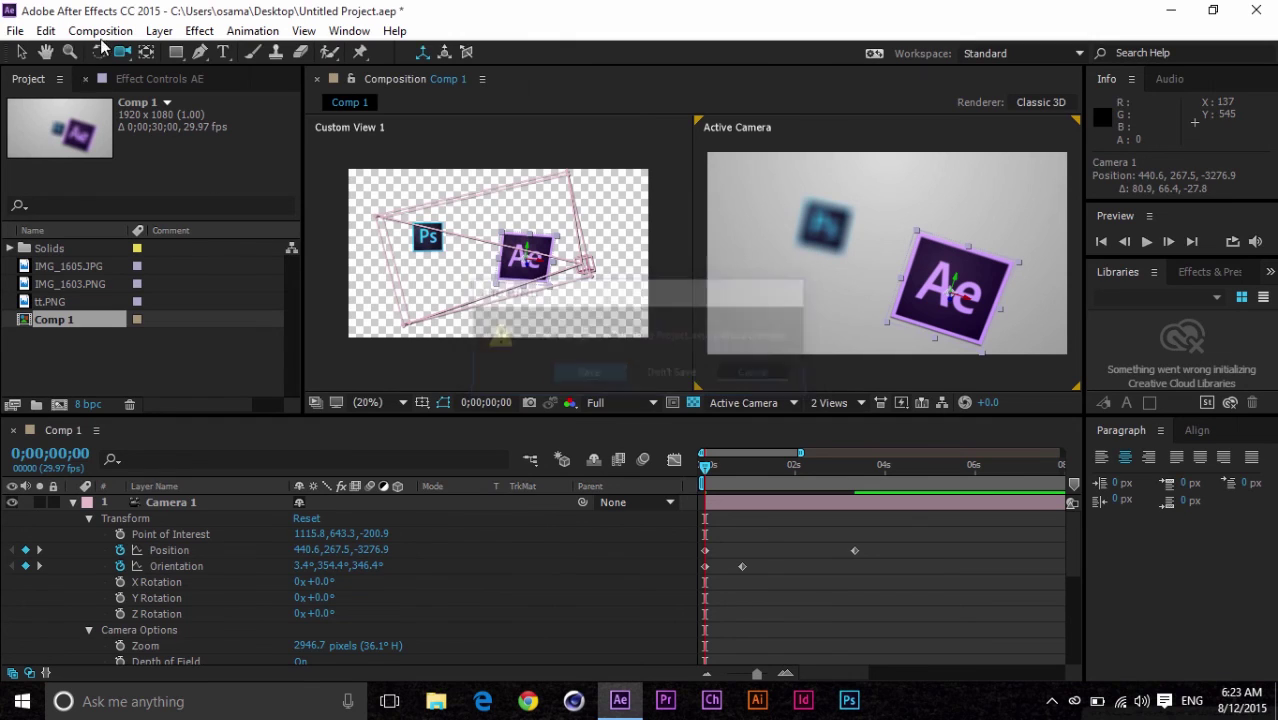
# Open the 3d-anything.aet project from the OS-3D folder, discarding the unsaved changes to the current project.
pyautogui.click(15, 30)
pyautogui.click(27, 69)
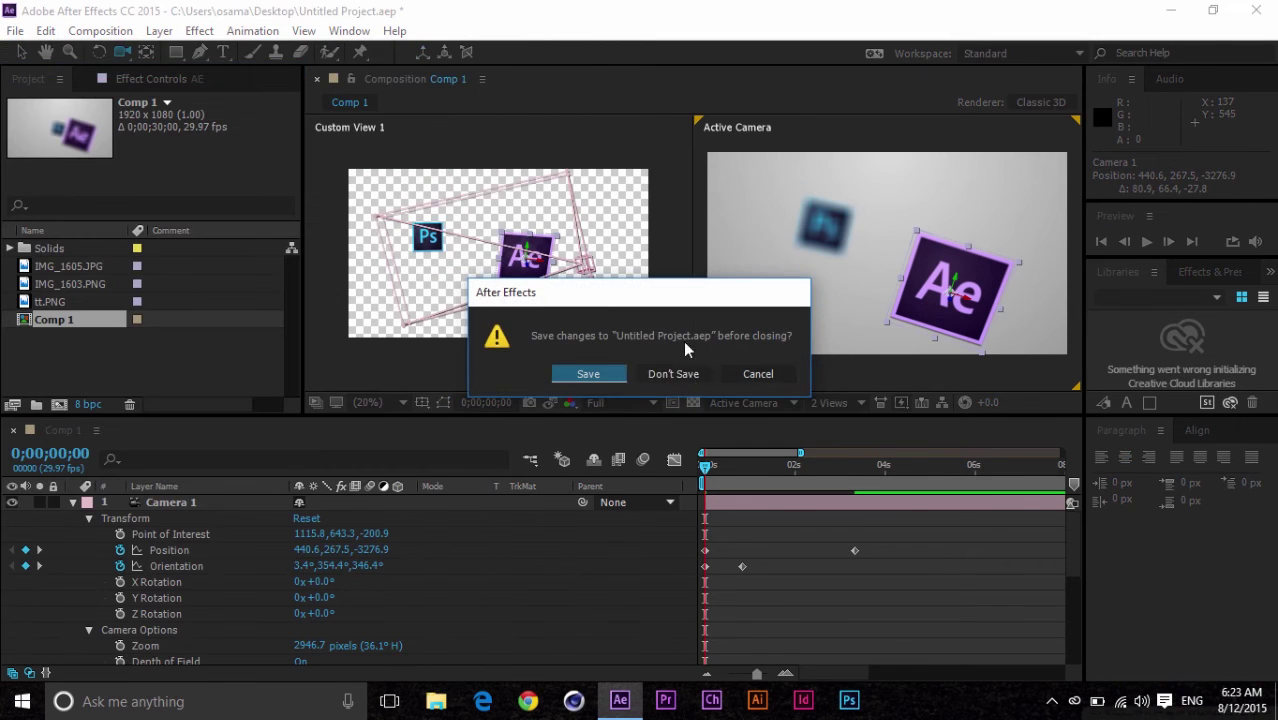
pyautogui.click(673, 374)
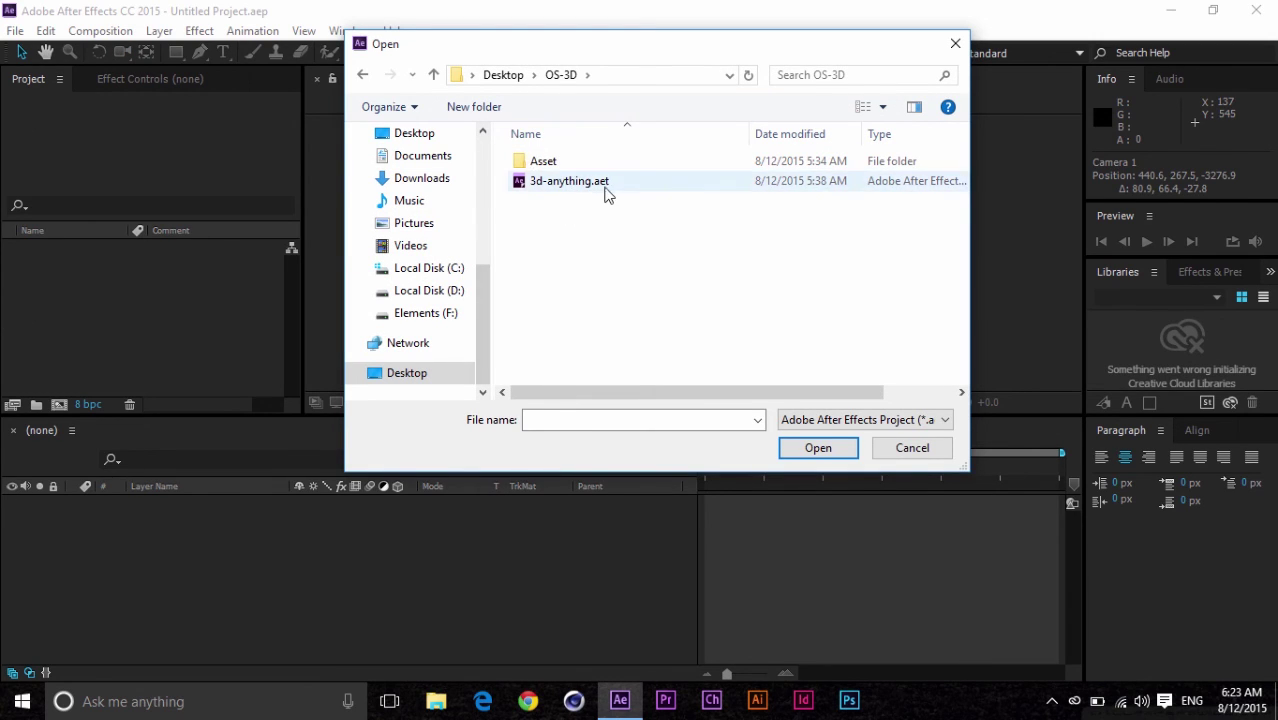
pyautogui.click(585, 190)
pyautogui.doubleClick(612, 190)
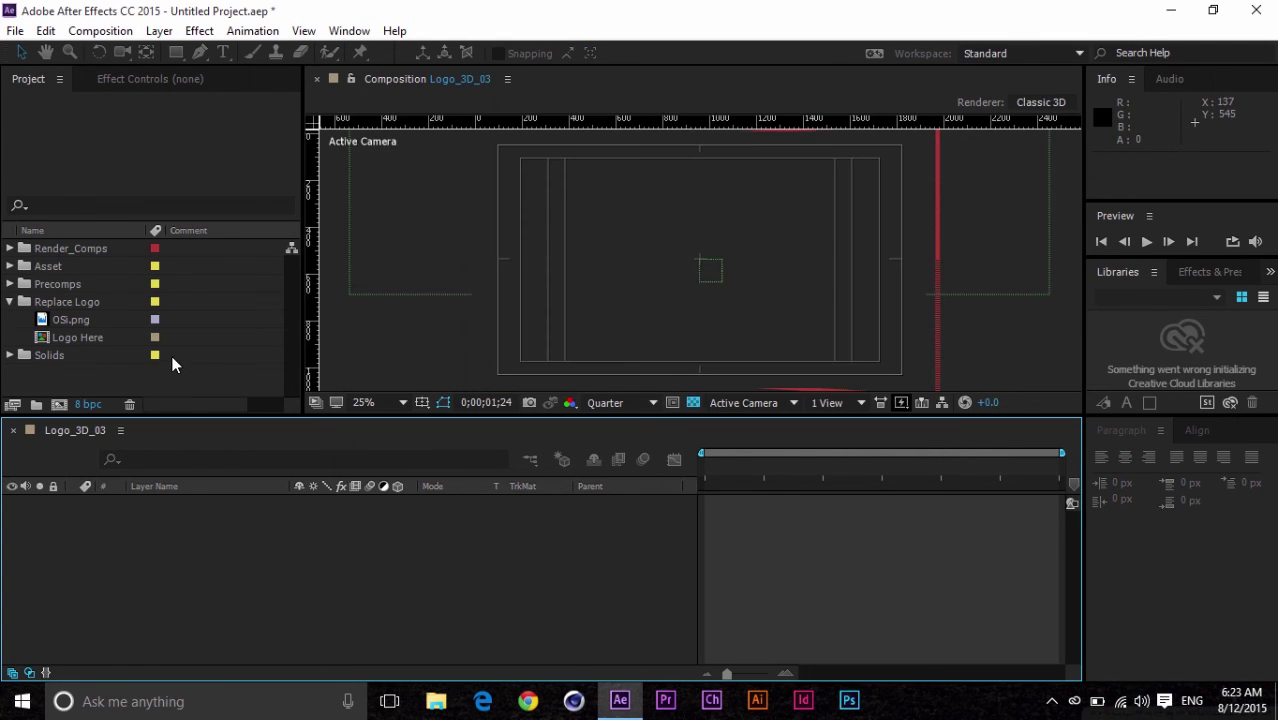
# Preview Logo_3D_03 up to 0;00;03;07 and orbit Camera 1 around the 3D logo to about -1117.2, -195.1, 1482.6.
pyautogui.press('space')
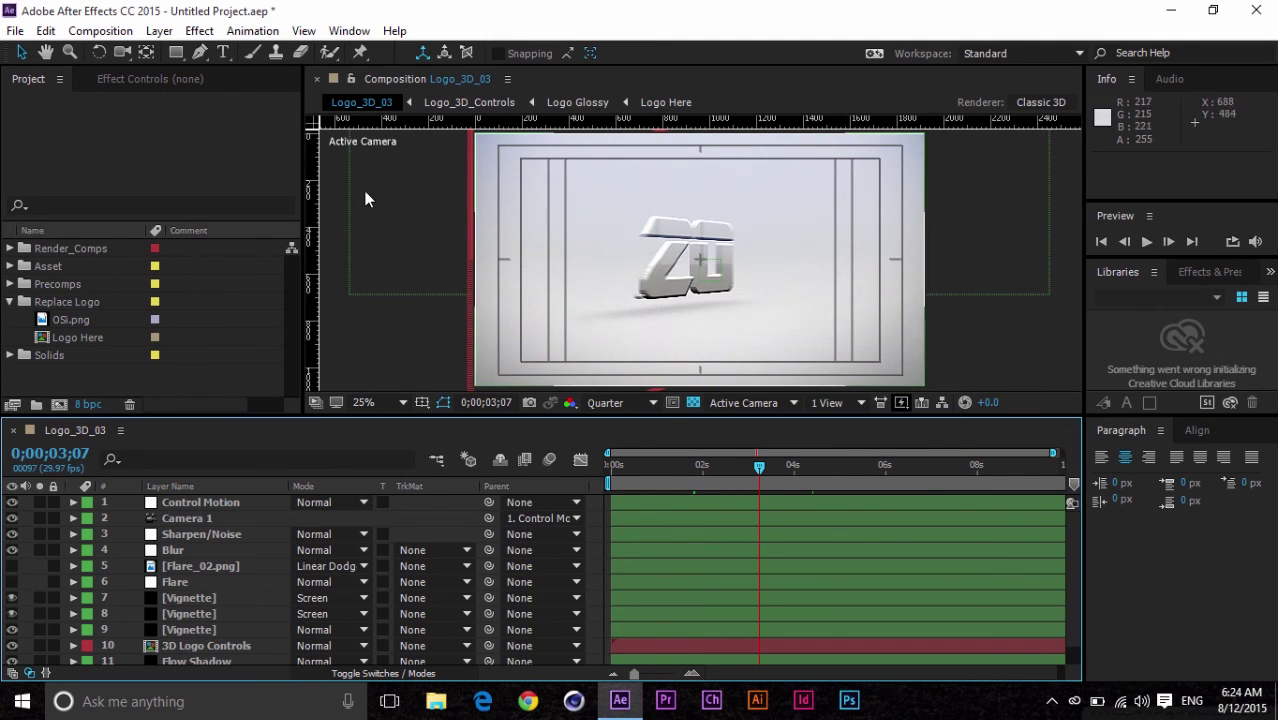
pyautogui.click(122, 52)
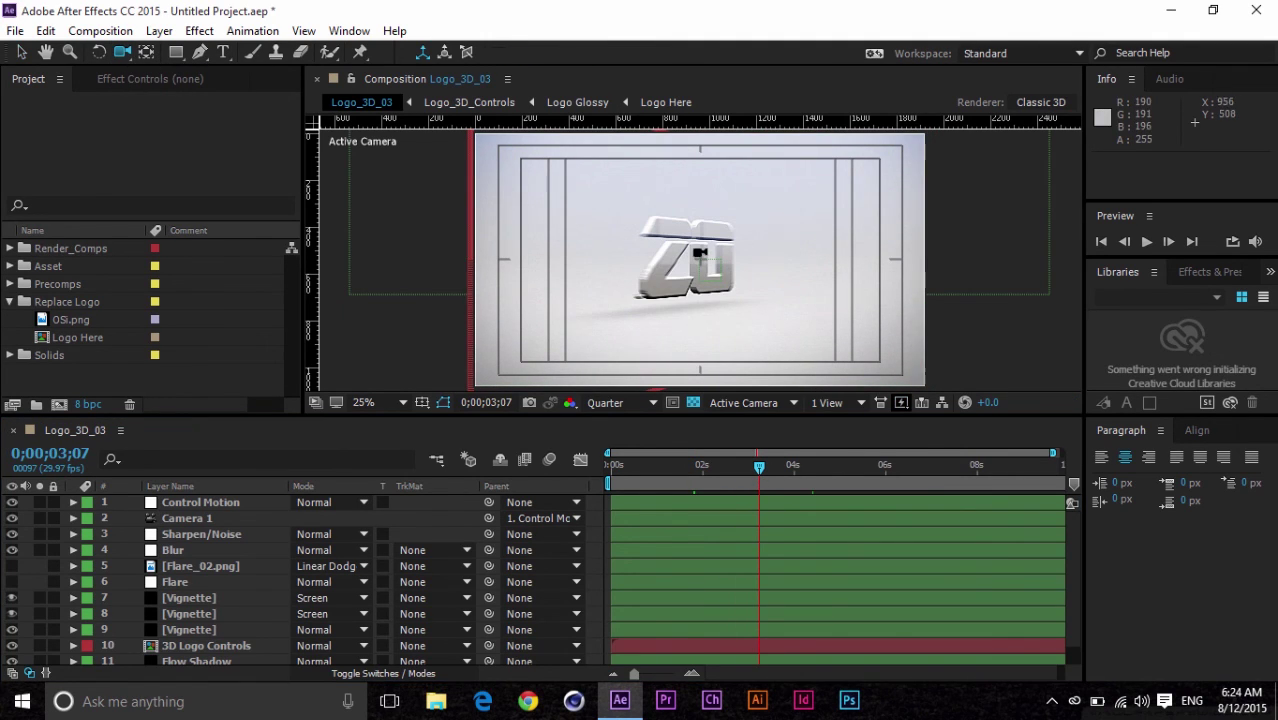
pyautogui.click(704, 253)
pyautogui.moveTo(704, 253); pyautogui.dragTo(641, 272)
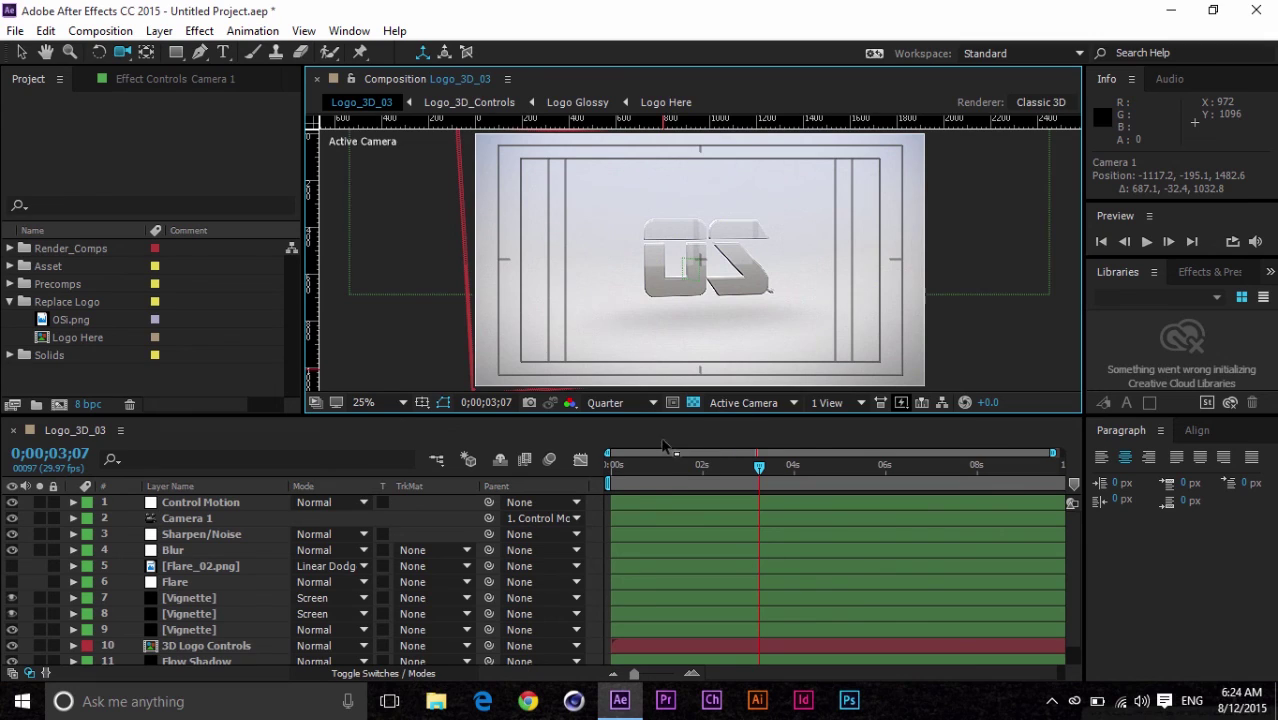
# Open the Logo Here composition from the Replace Logo folder and select its OSi.png layer.
pyautogui.click(66, 302)
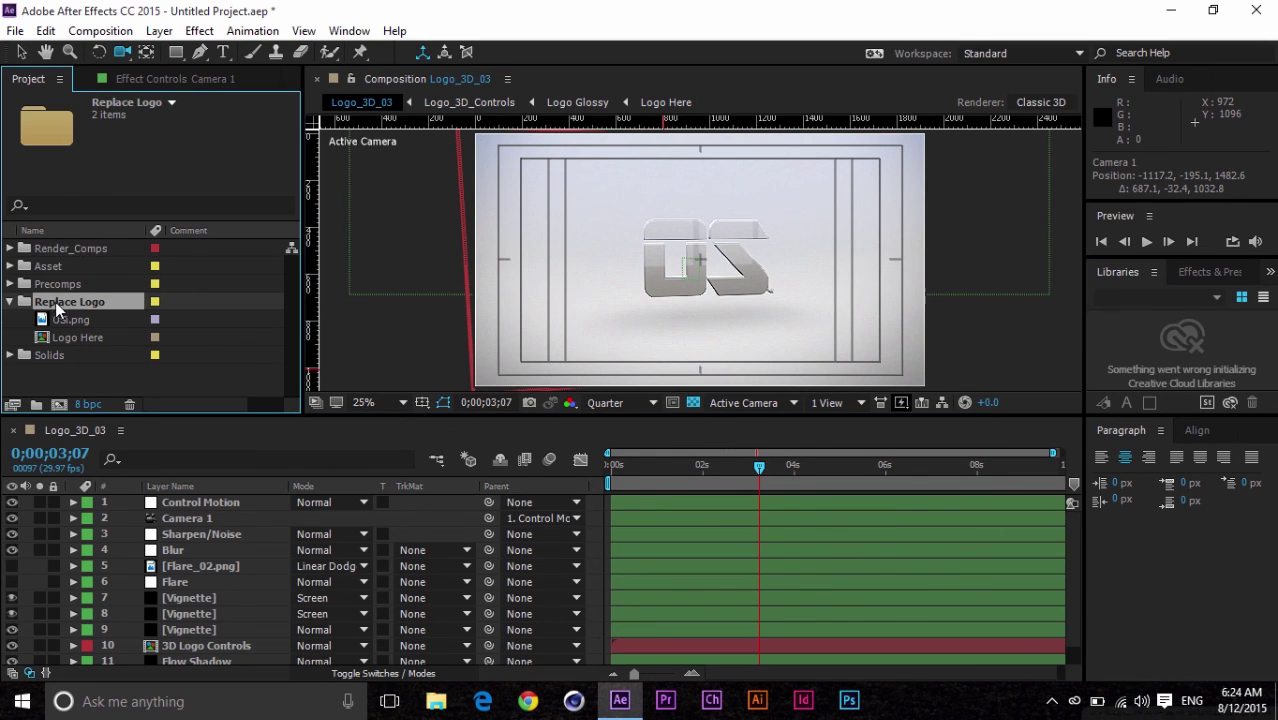
pyautogui.click(10, 302)
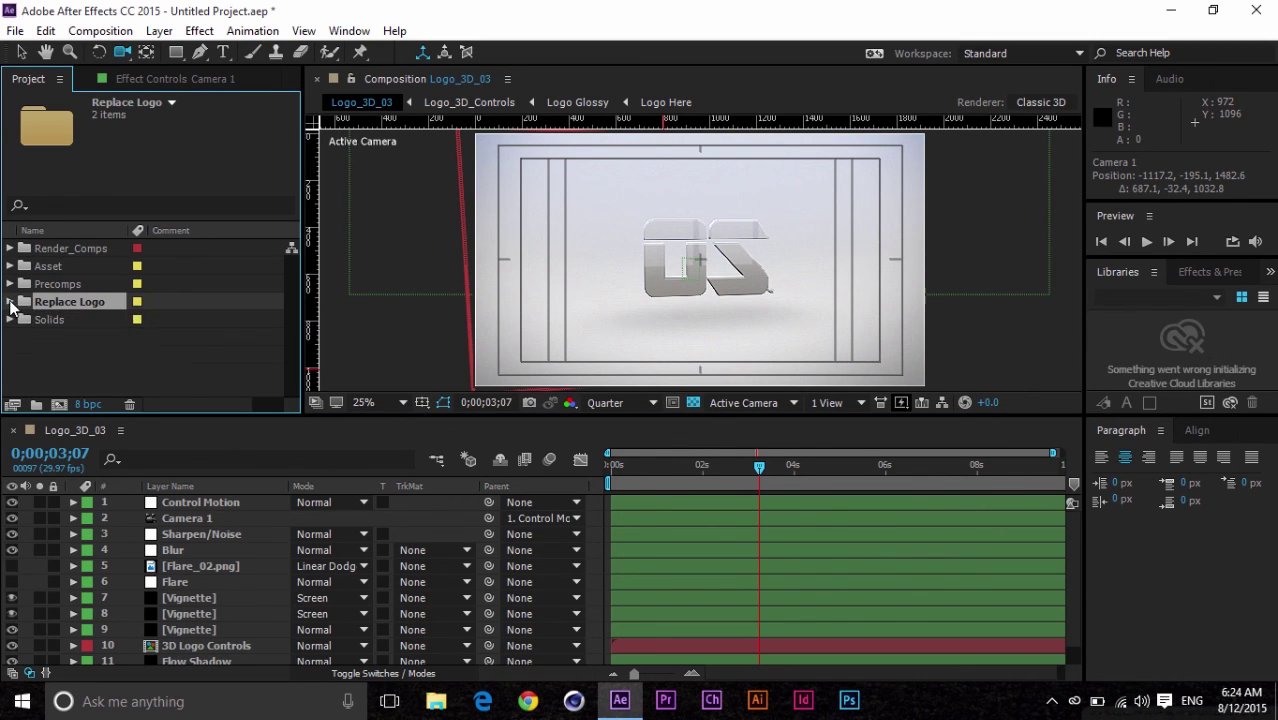
pyautogui.click(27, 341)
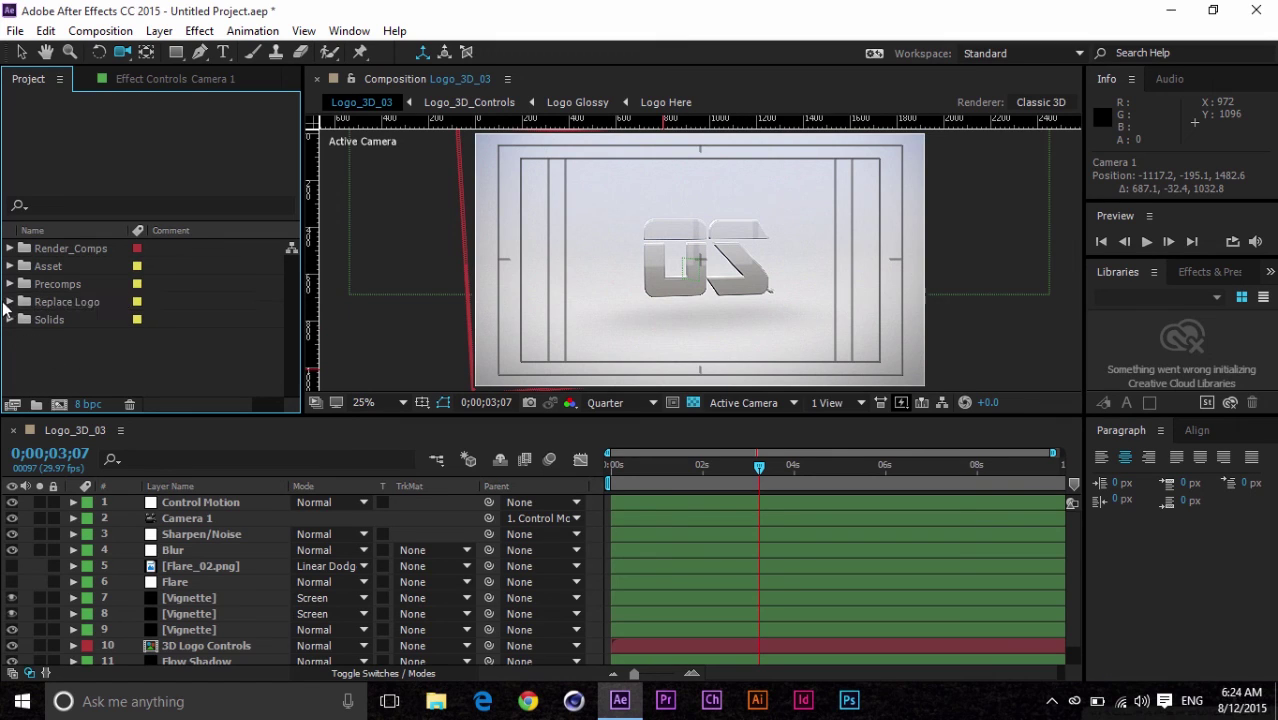
pyautogui.click(9, 302)
pyautogui.click(80, 338)
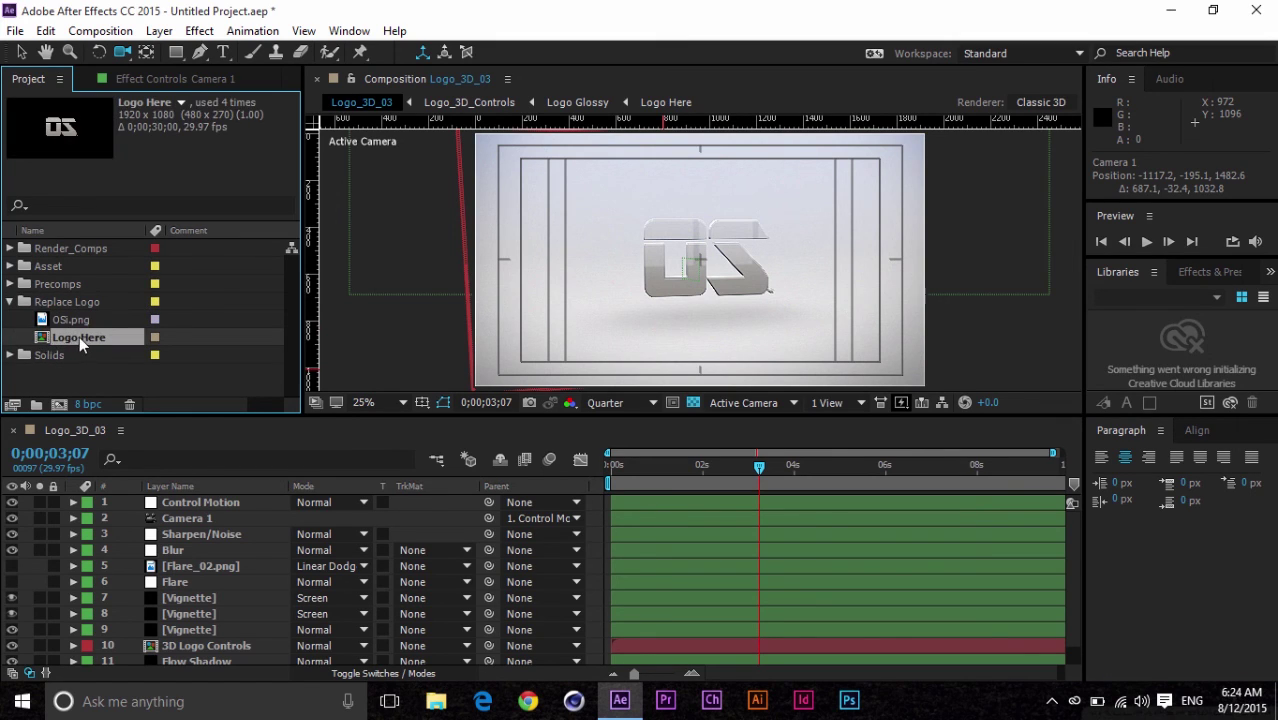
pyautogui.doubleClick(82, 337)
pyautogui.click(194, 501)
# Import tt.PNG from the Icon folder as footage and place it above the OSi.png layer in the Logo Here composition.
pyautogui.rightClick(69, 371)
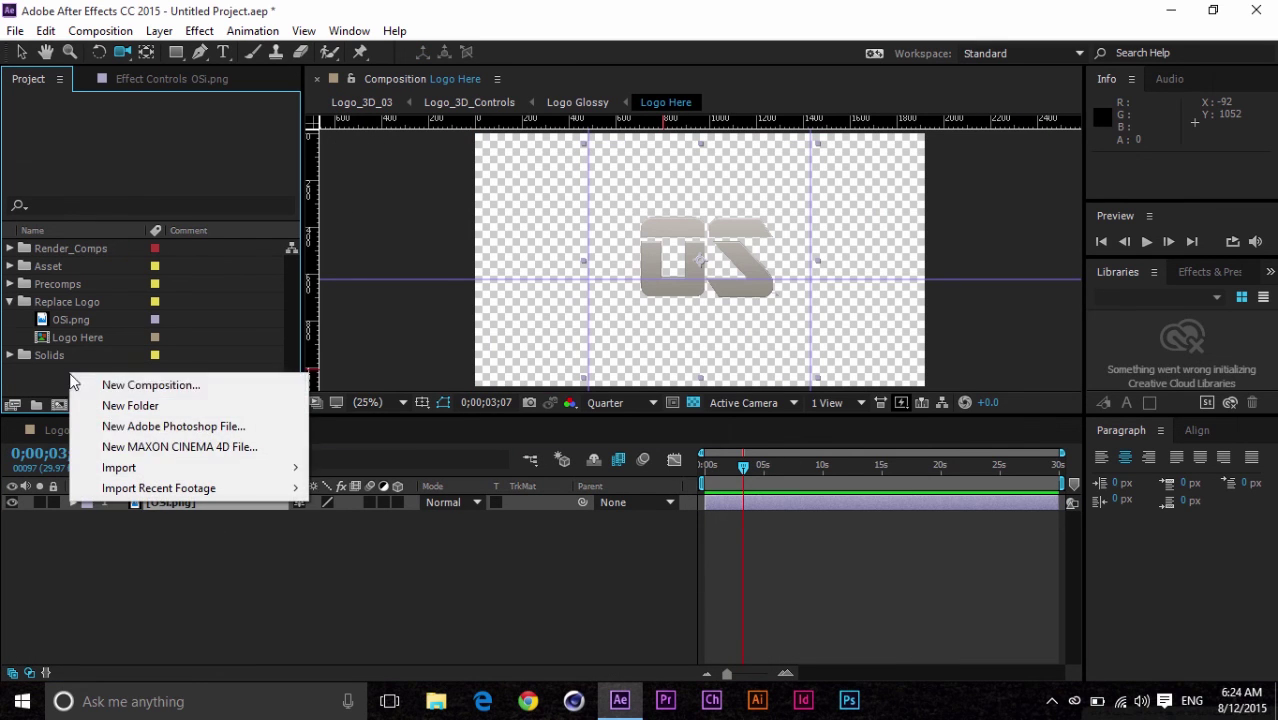
pyautogui.moveTo(128, 467)
pyautogui.click(378, 469)
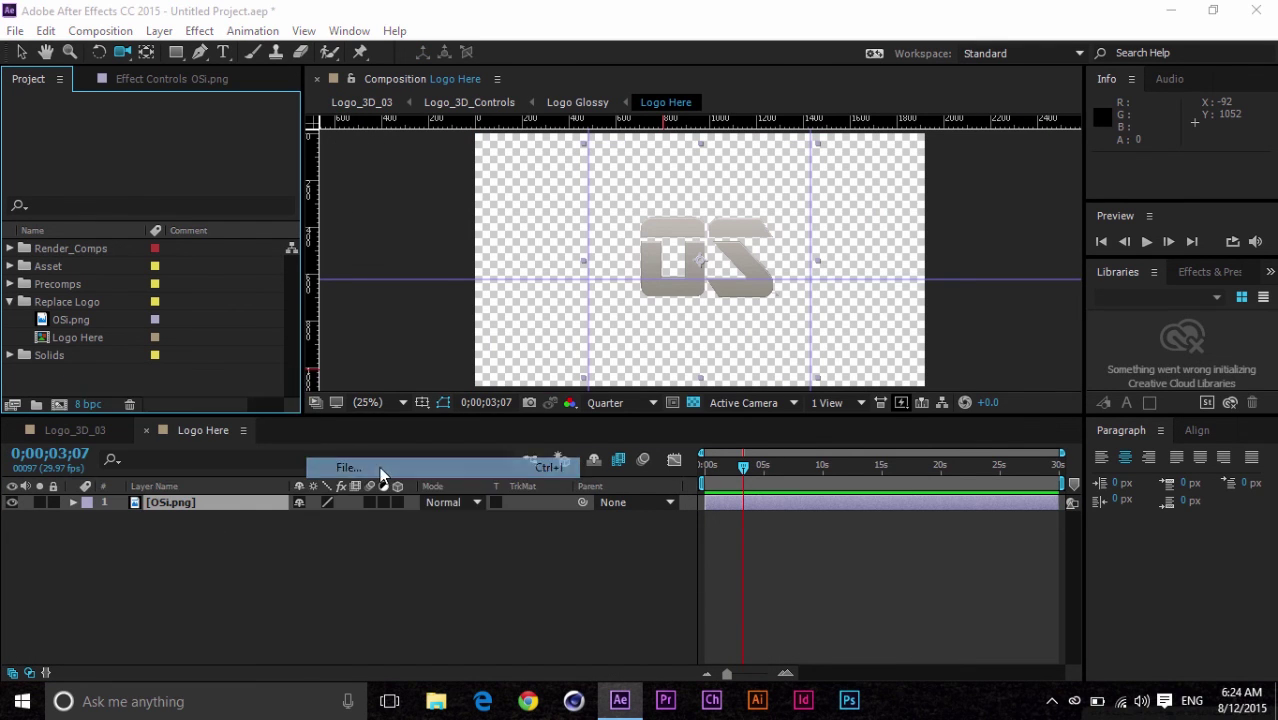
pyautogui.scroll(-2, 1078, 387)
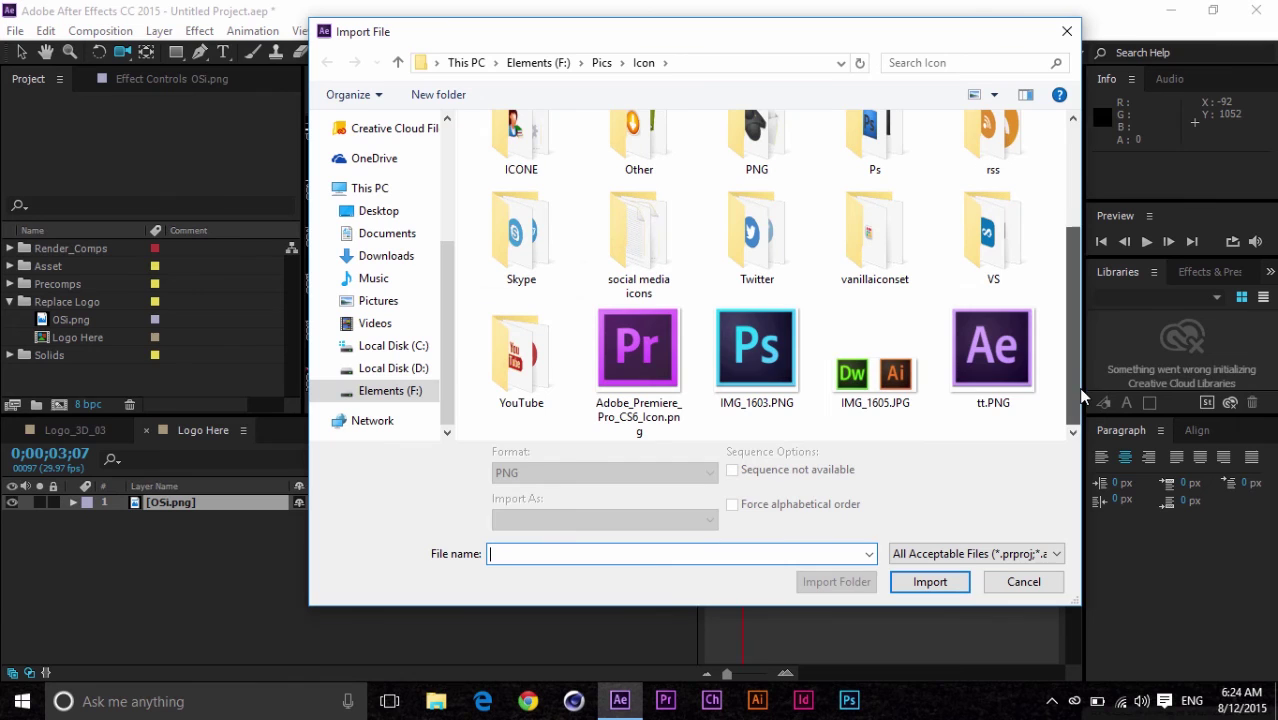
pyautogui.click(1014, 363)
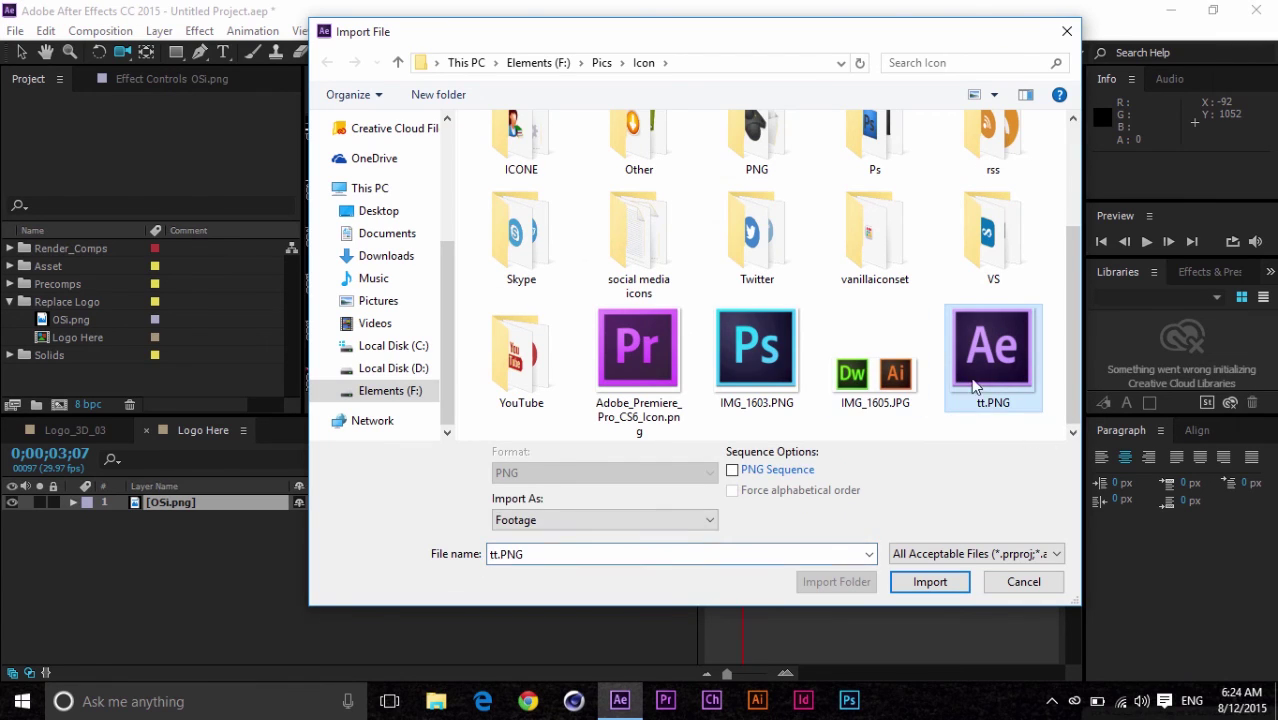
pyautogui.click(930, 583)
pyautogui.moveTo(80, 371); pyautogui.dragTo(139, 498)
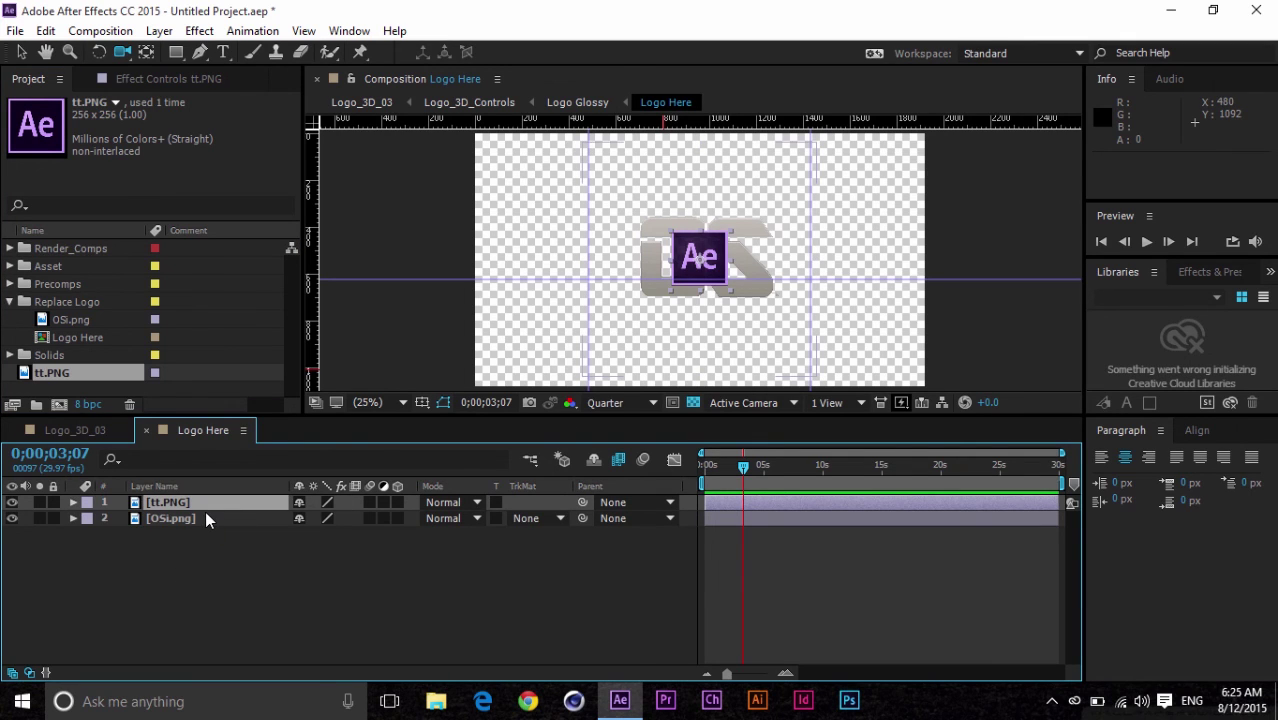
# Scale the tt.PNG layer to 244% and hide the OSi.png layer beneath it.
pyautogui.press('s')
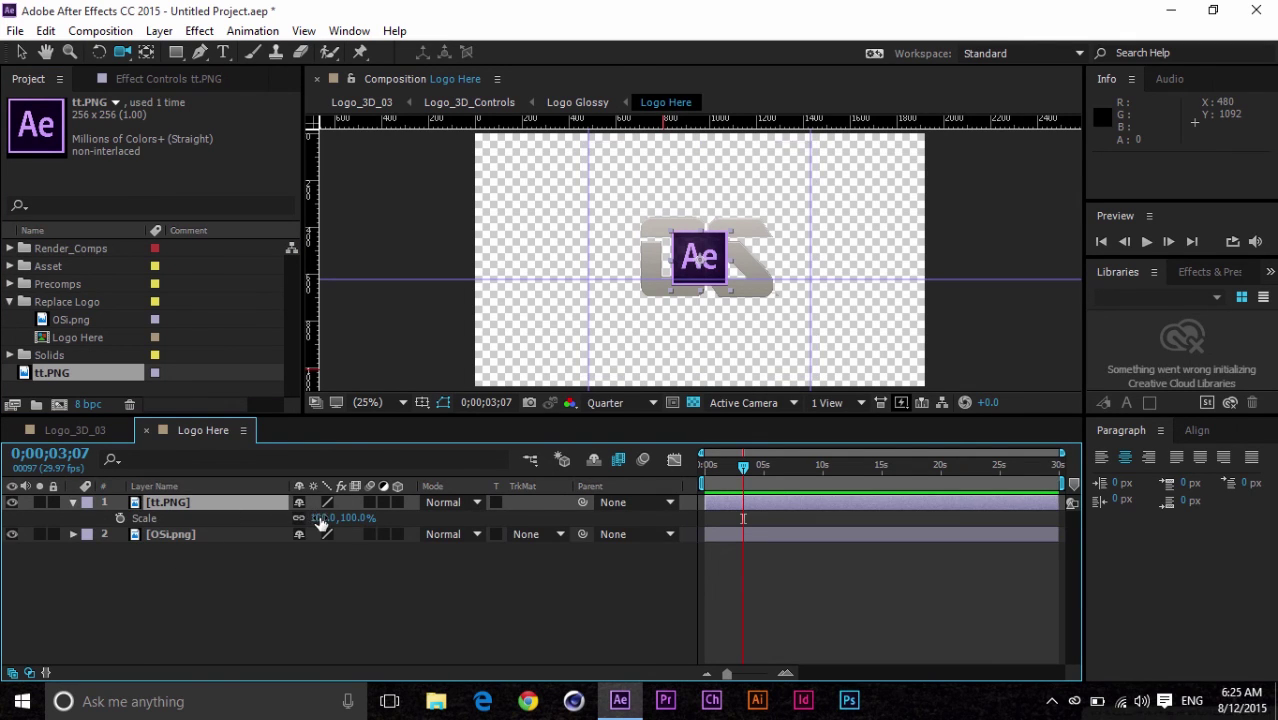
pyautogui.moveTo(320, 525); pyautogui.dragTo(466, 523)
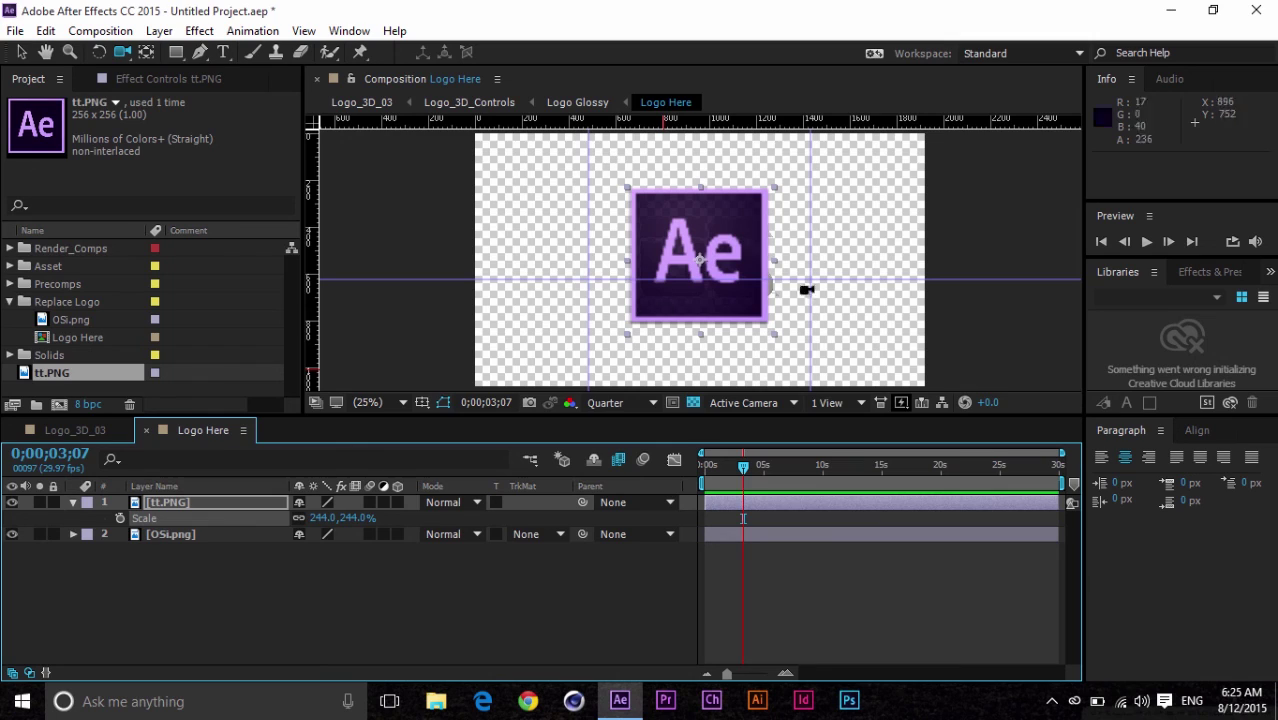
pyautogui.click(160, 536)
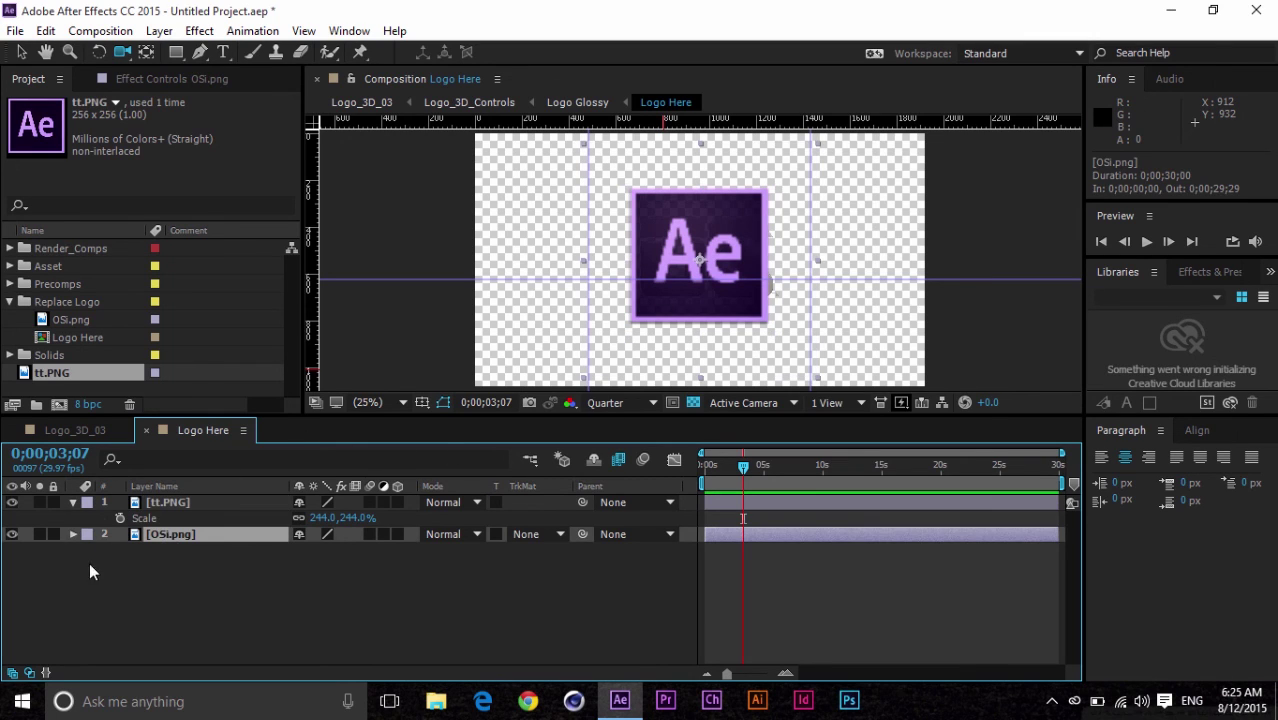
pyautogui.click(12, 535)
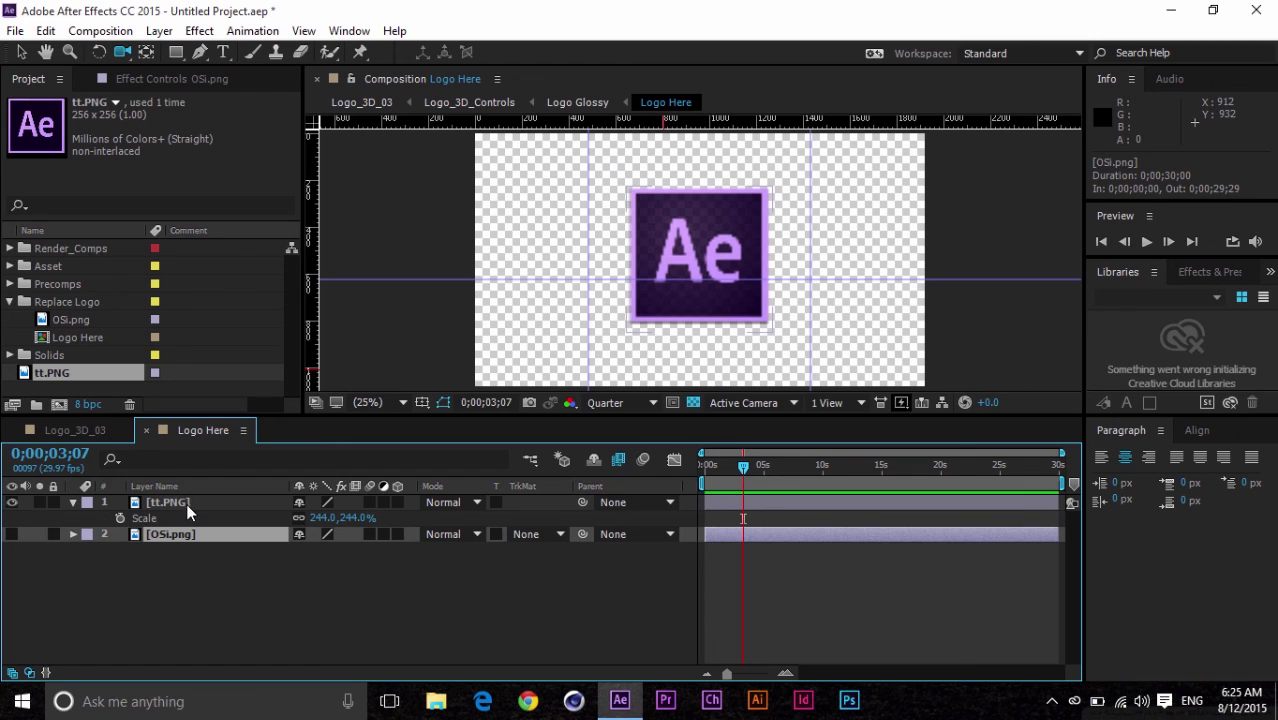
pyautogui.click(186, 503)
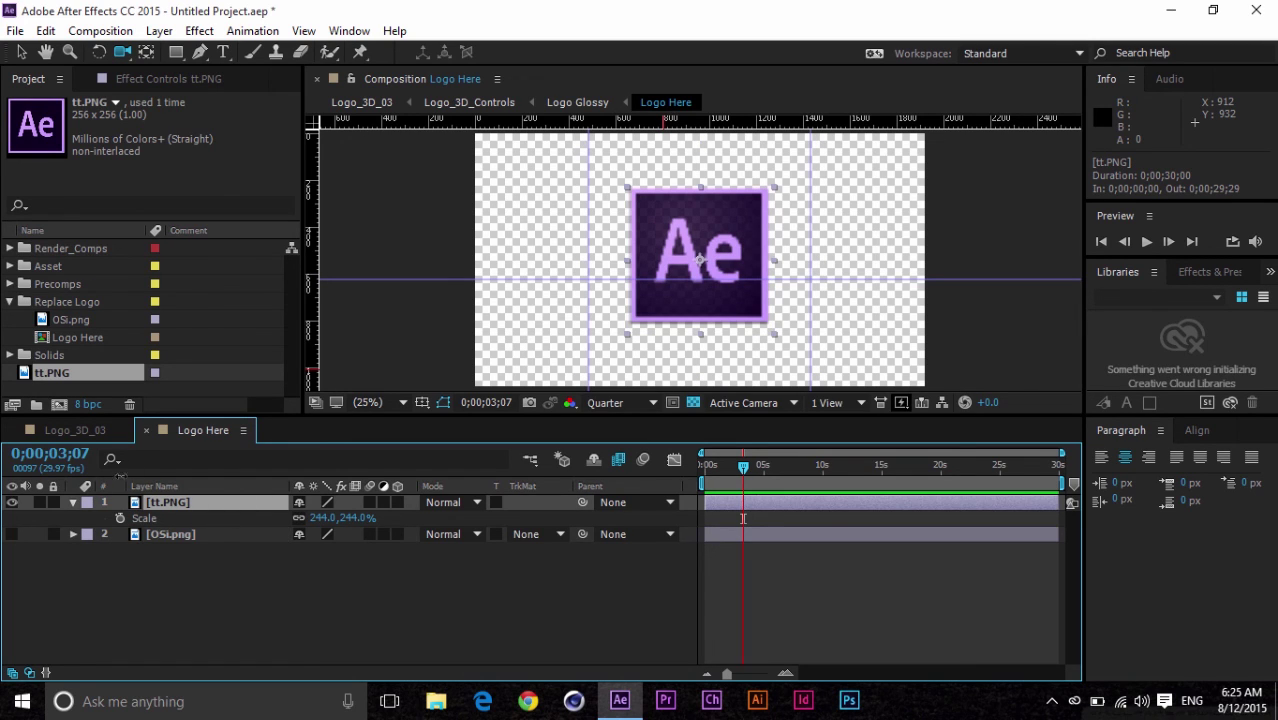
pyautogui.click(71, 503)
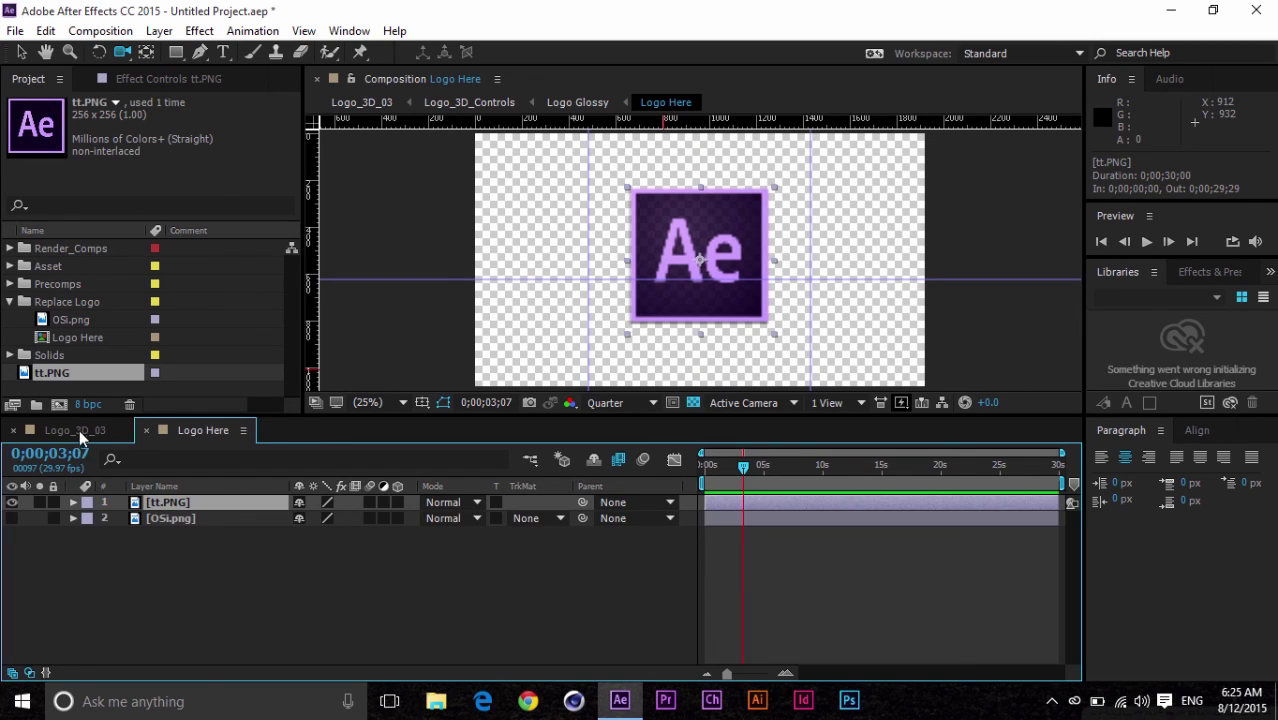
# Preview Logo_3D_03 up to 0;00;04;18 and orbit Camera 1 around the Ae logo to about -1704.6, -388.1, -654.3.
pyautogui.click(80, 430)
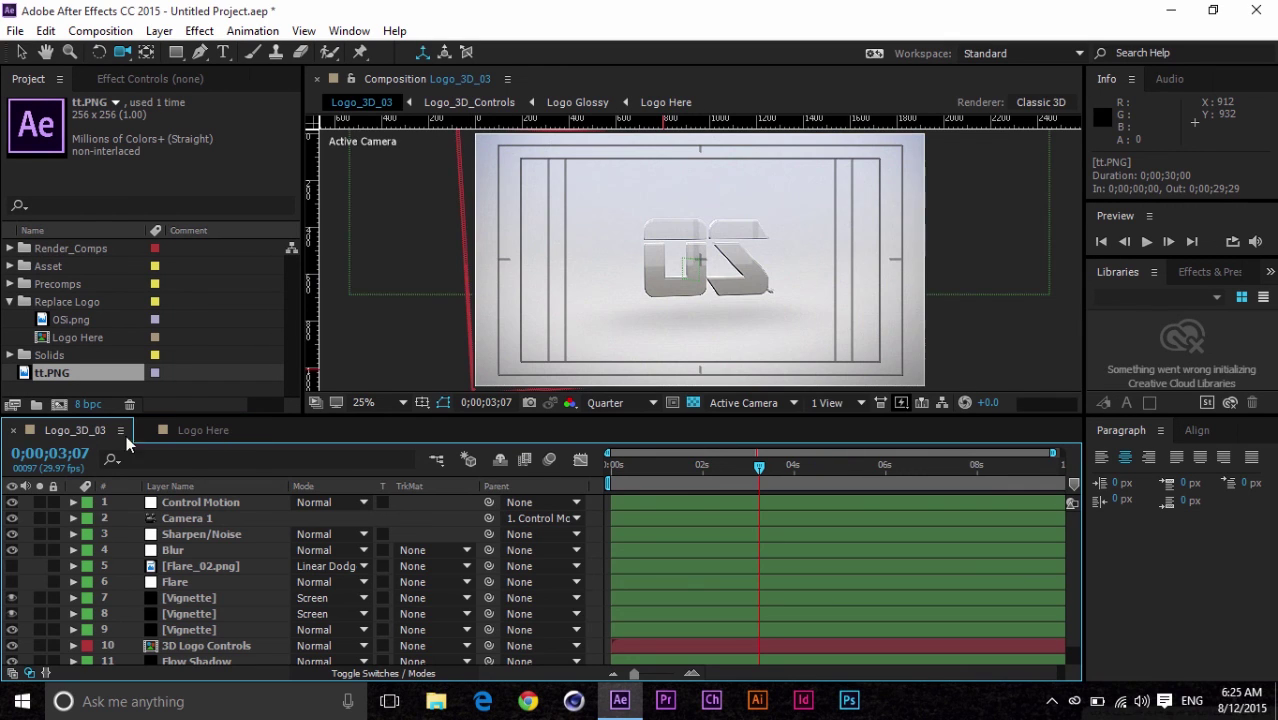
pyautogui.click(22, 52)
pyautogui.press('space')
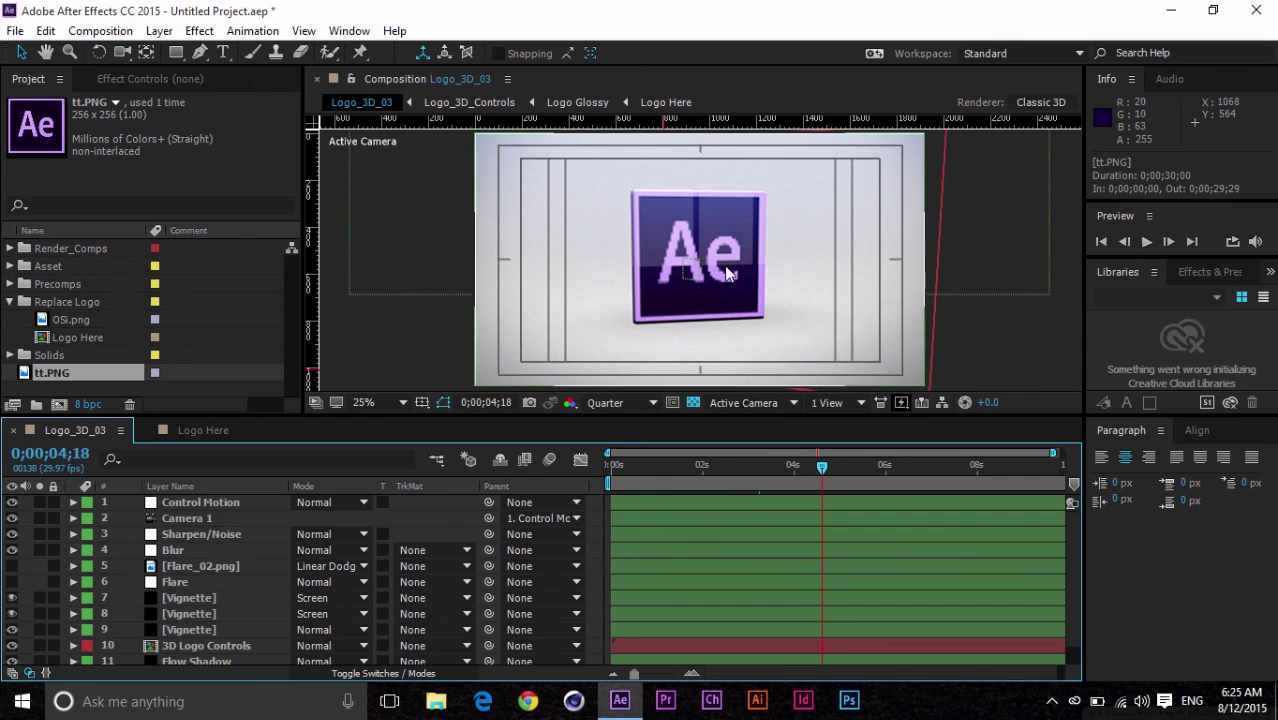
pyautogui.click(121, 52)
pyautogui.moveTo(690, 260)
pyautogui.mouseDown()
pyautogui.moveTo(650, 255)
pyautogui.moveTo(710, 250)
pyautogui.moveTo(750, 267)
pyautogui.moveTo(702, 270)
pyautogui.mouseUp()
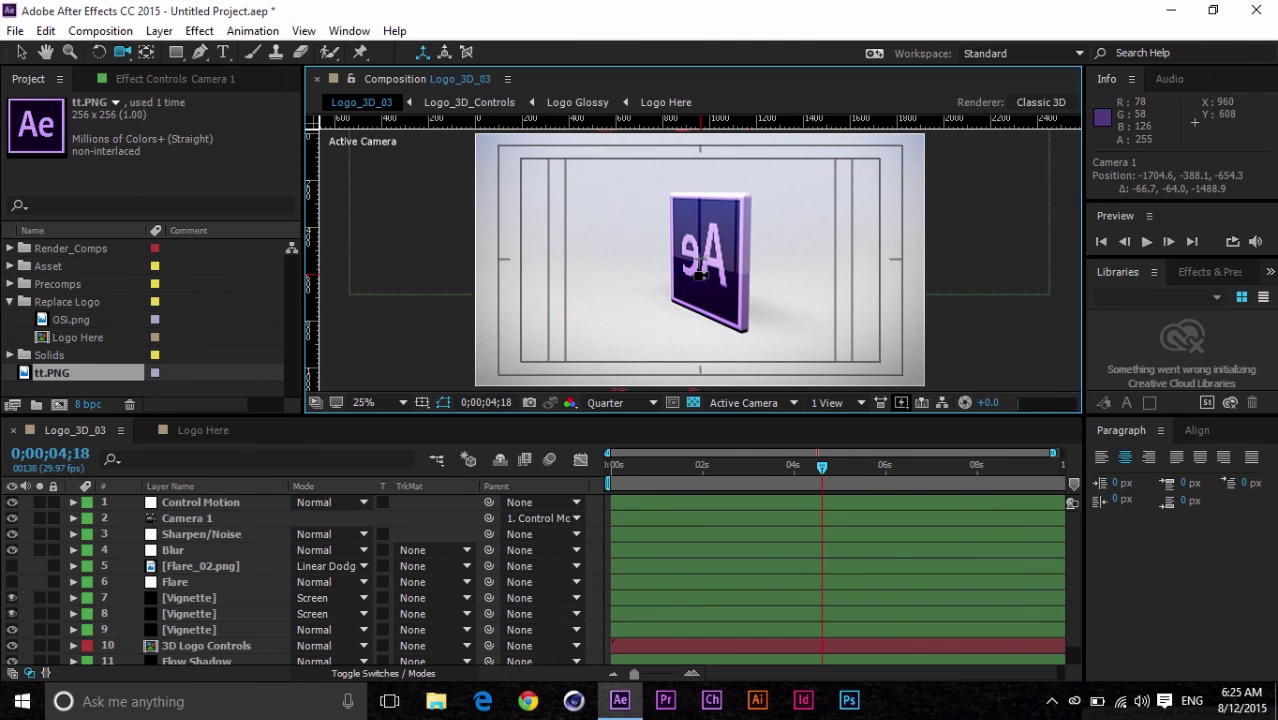
# Examine the Ae logo in Logo_3D_03 at 0;00;03;06, 0;00;04;26, 0;00;07;17 and 0;00;01;15, and return to the Logo Here composition.
pyautogui.click(197, 429)
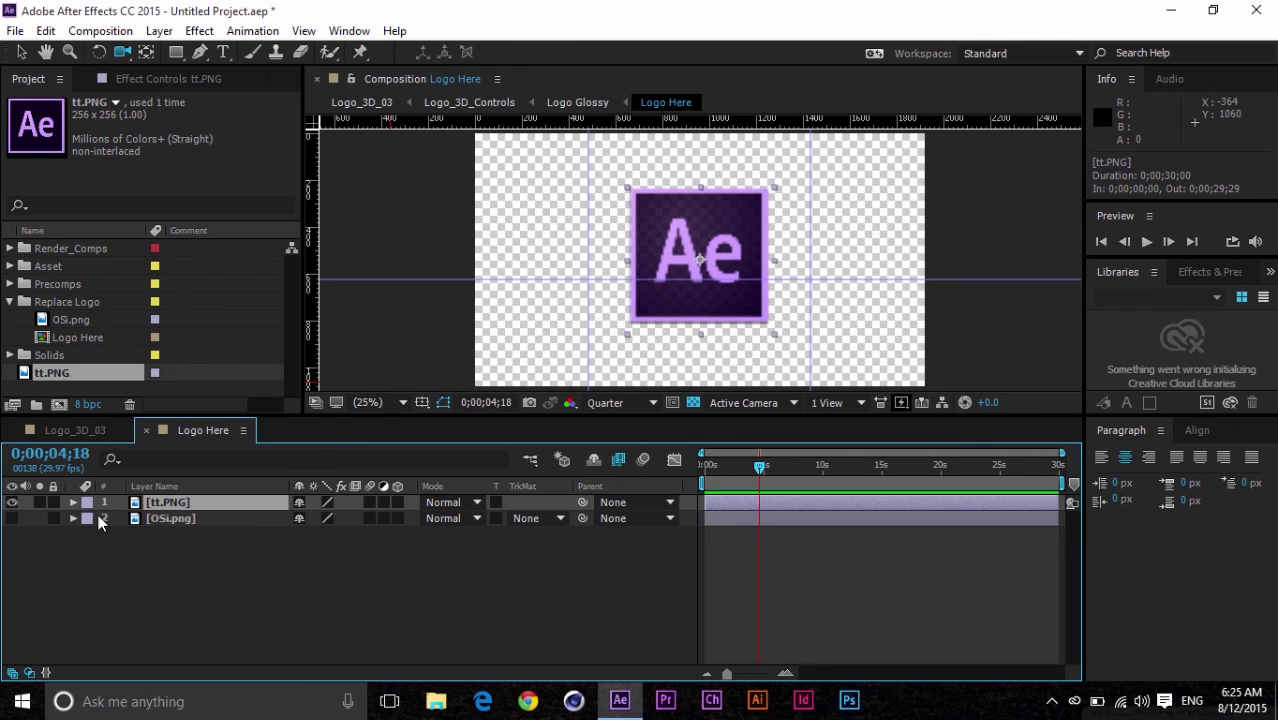
pyautogui.click(68, 429)
pyautogui.moveTo(703, 474); pyautogui.dragTo(757, 466)
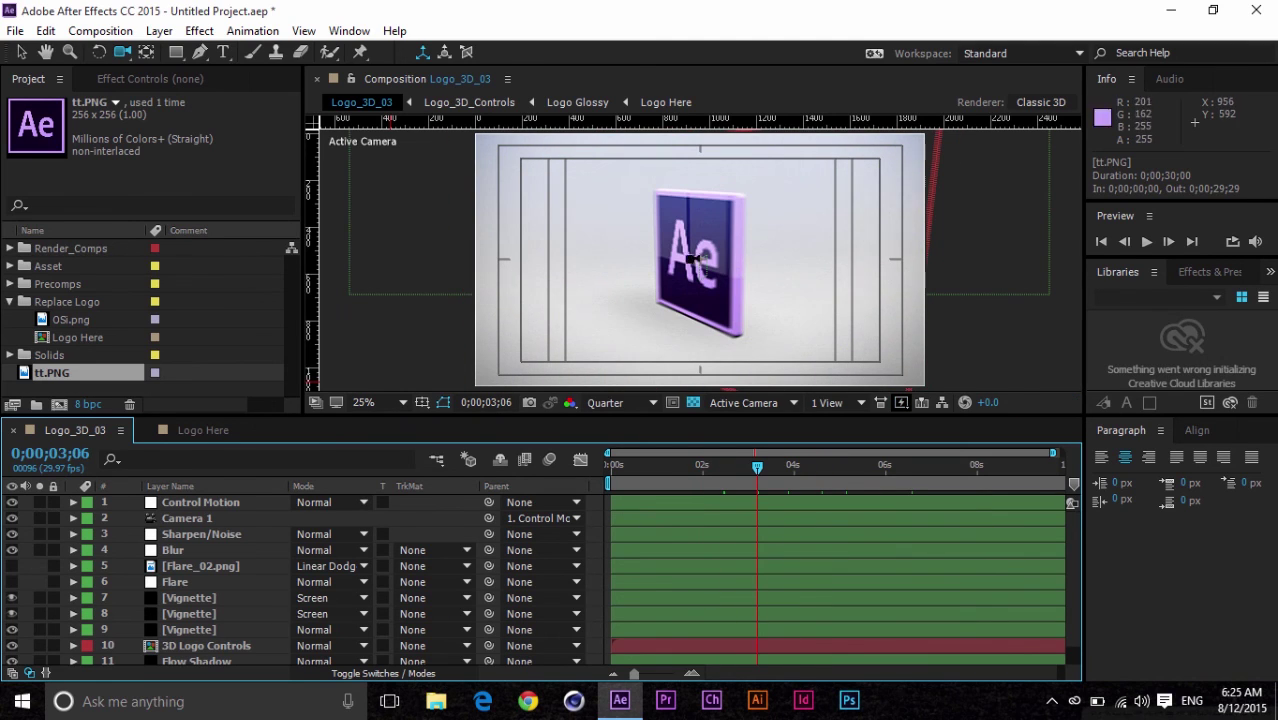
pyautogui.click(835, 466)
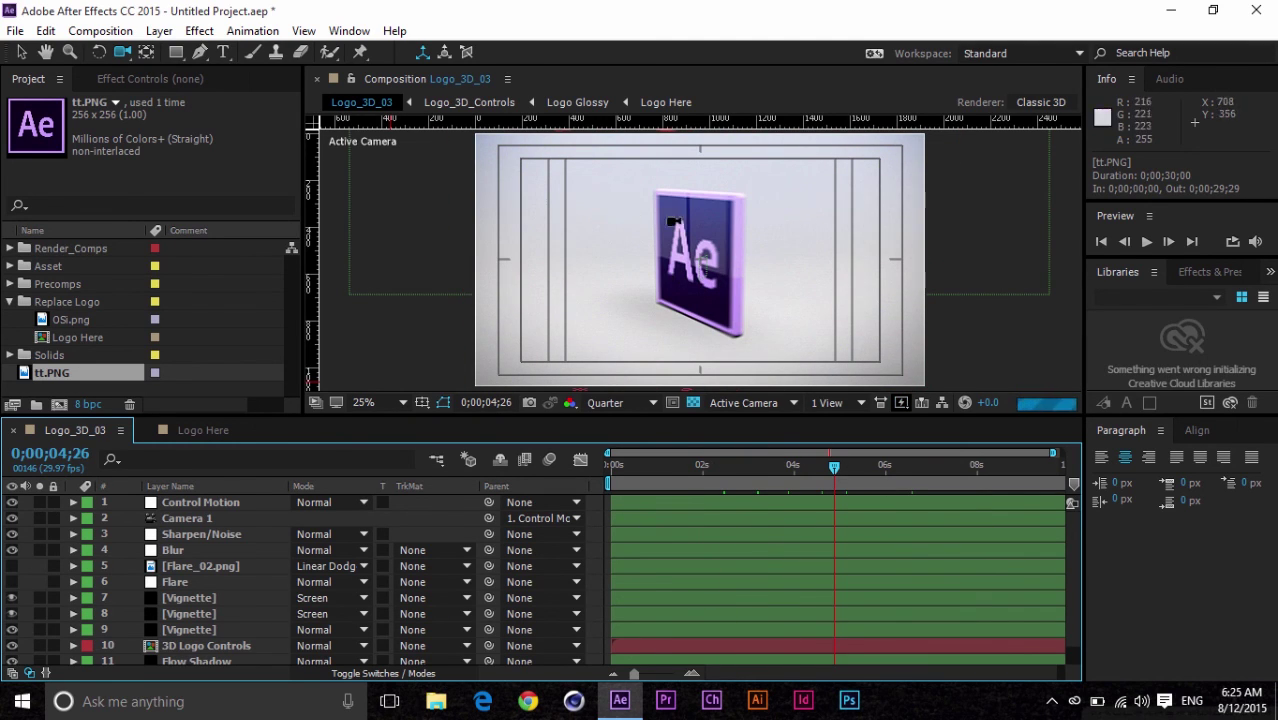
pyautogui.click(957, 466)
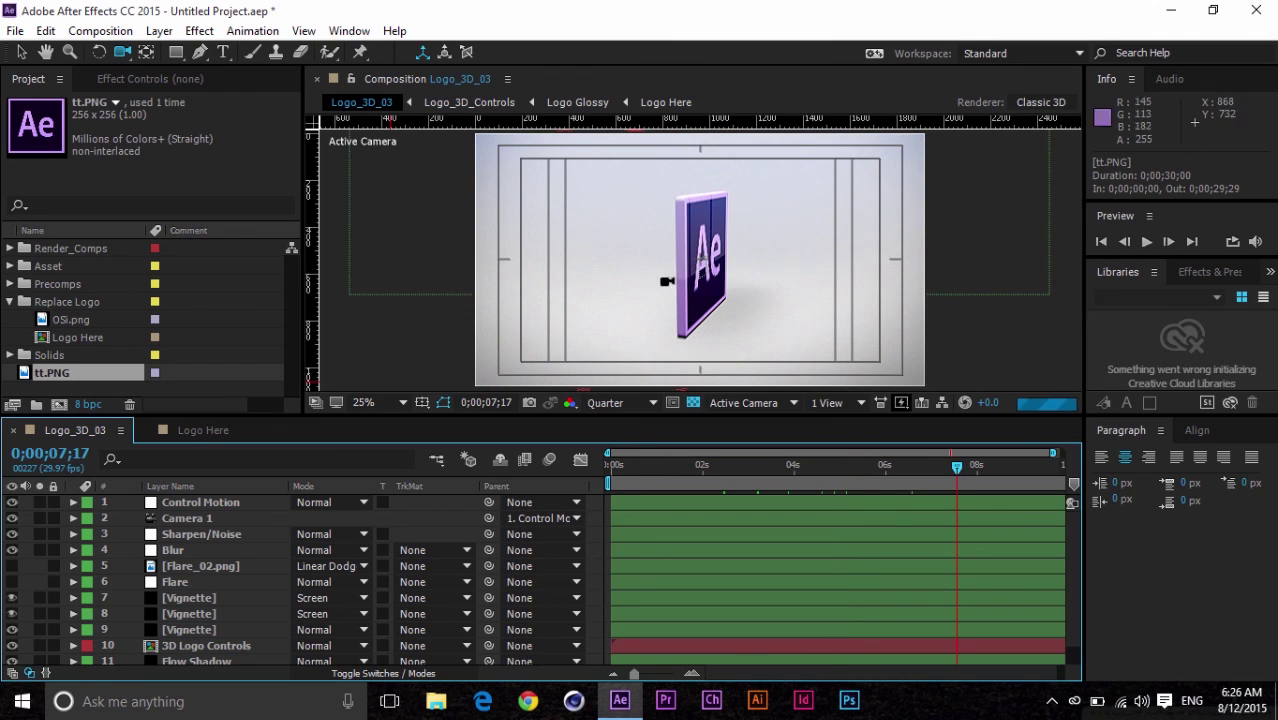
pyautogui.click(679, 466)
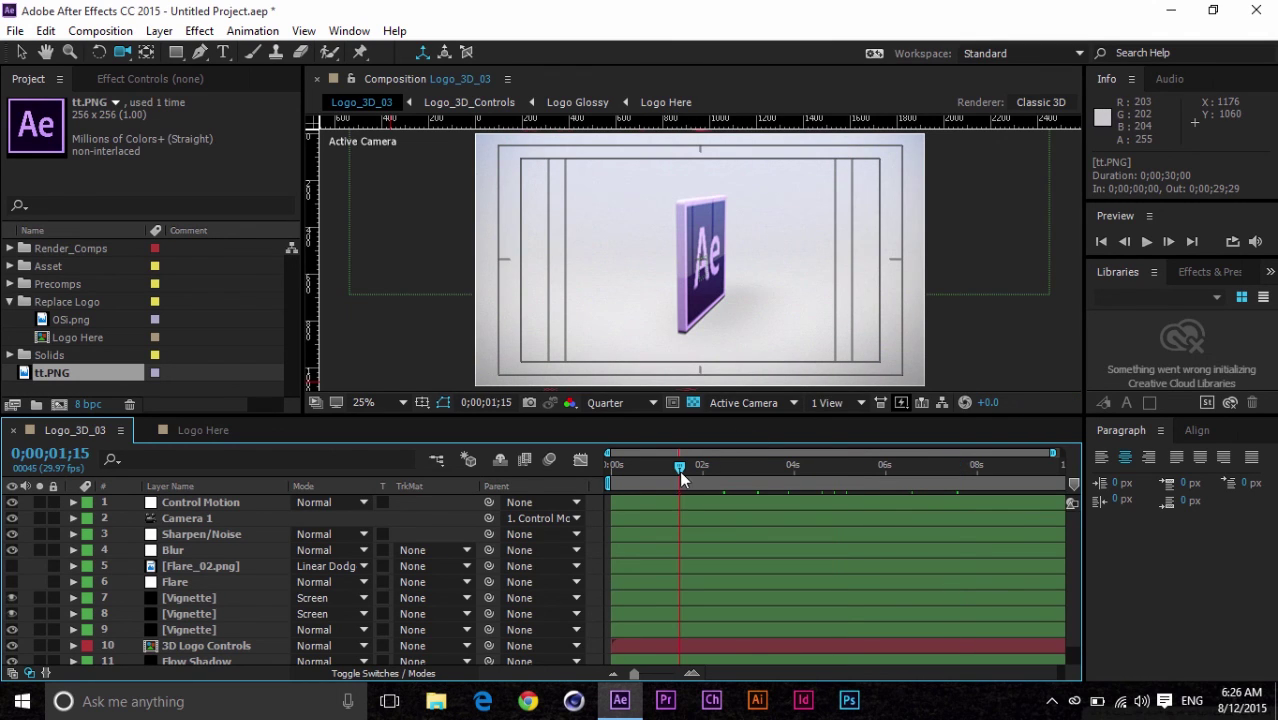
pyautogui.click(212, 430)
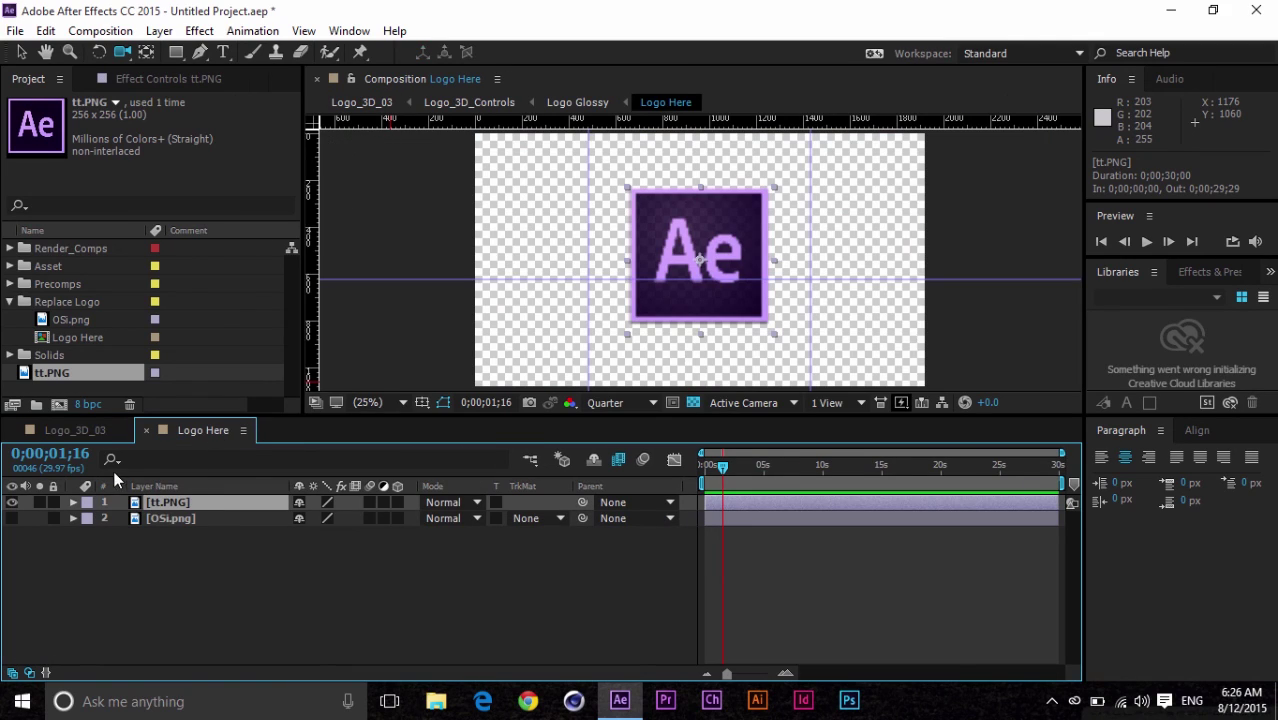